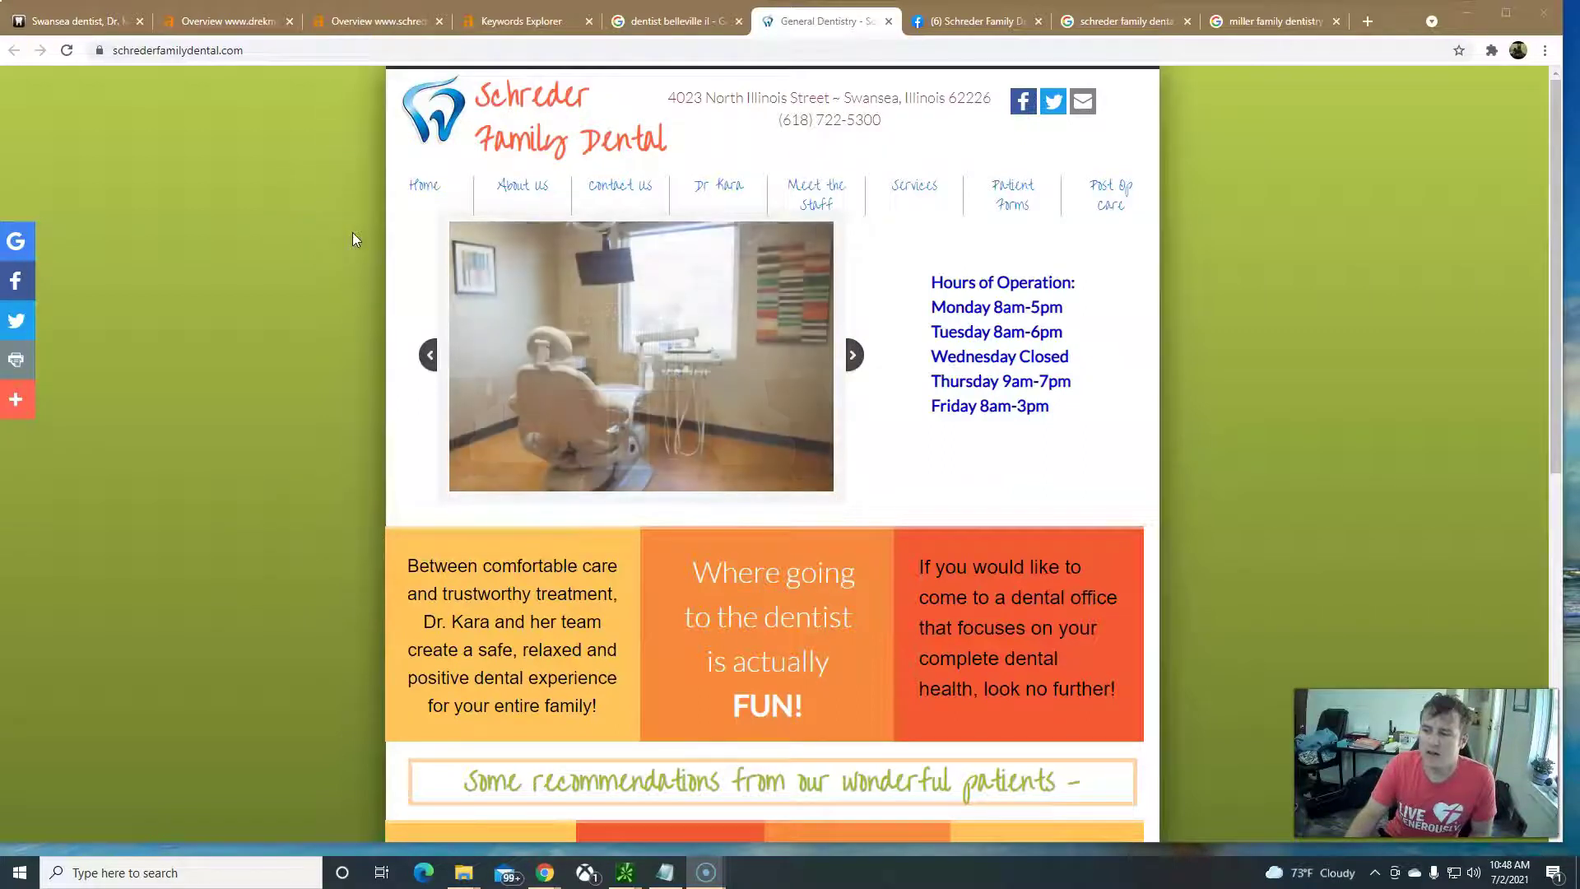
# Step: Review the Schreder Family Dental home page from header to footer, including the office hours, patient recommendations and Facebook section
pyautogui.scroll(-3, 309, 356)
pyautogui.scroll(-3, 306, 361)
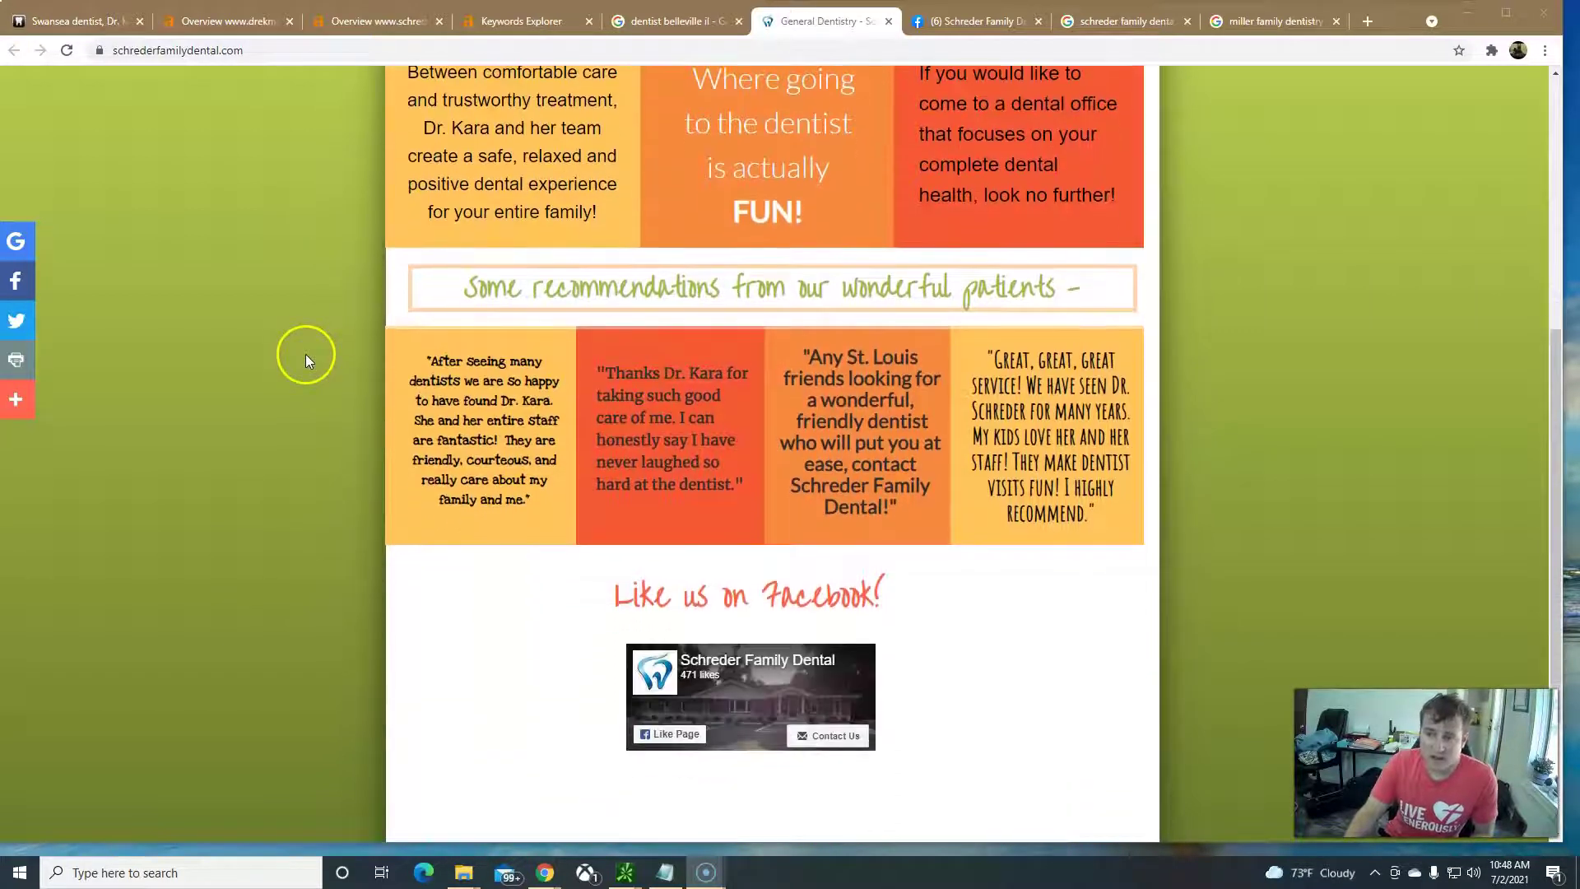
pyautogui.scroll(-3, 306, 355)
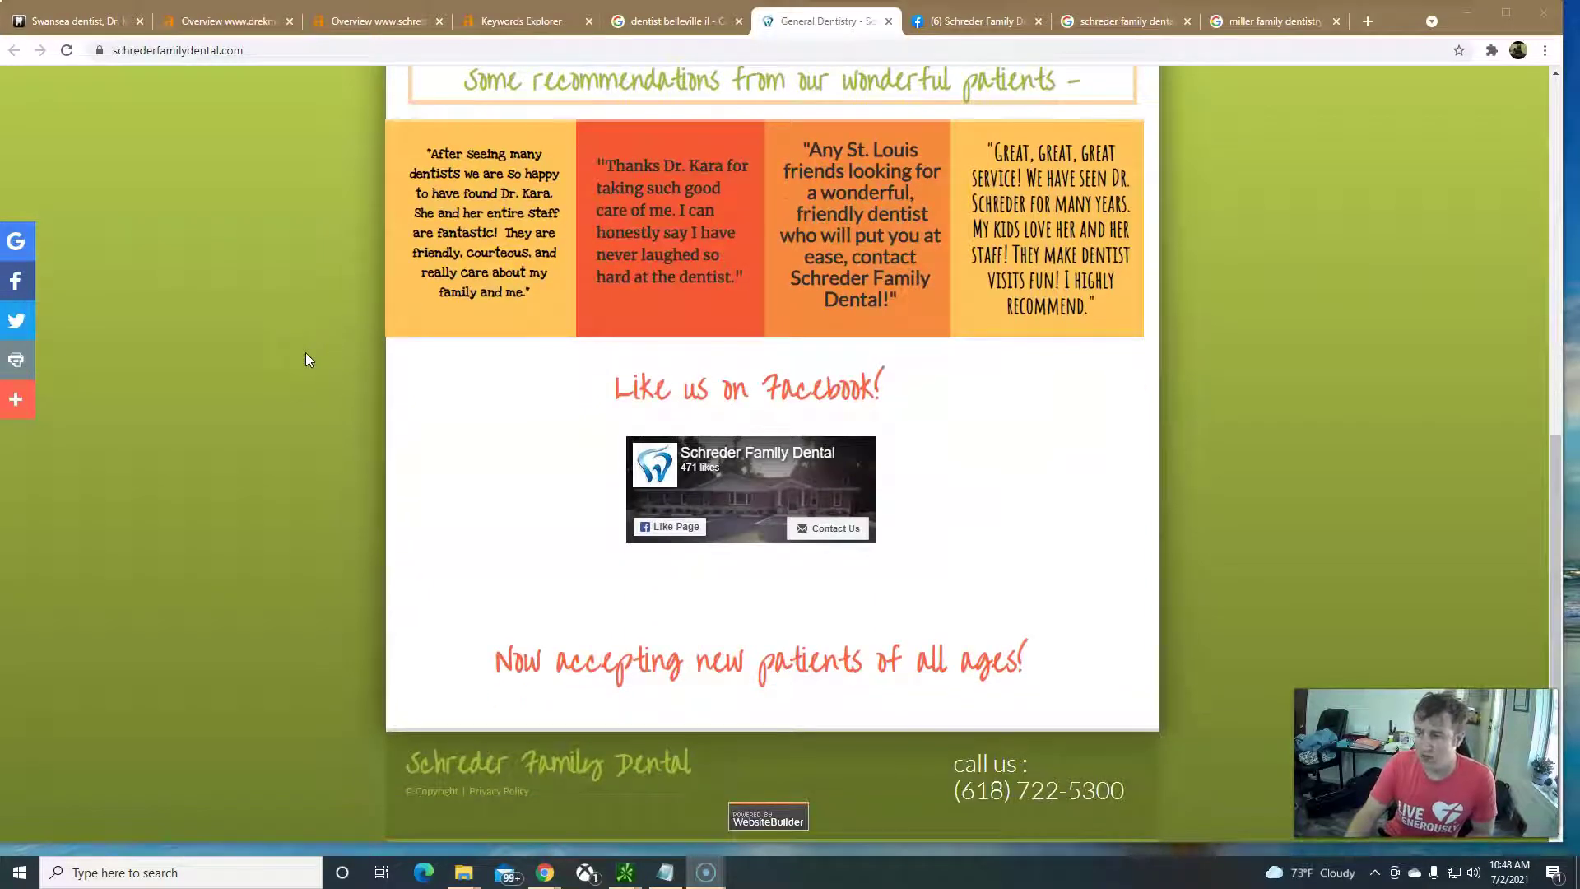
pyautogui.scroll(2, 307, 360)
pyautogui.scroll(-1, 306, 359)
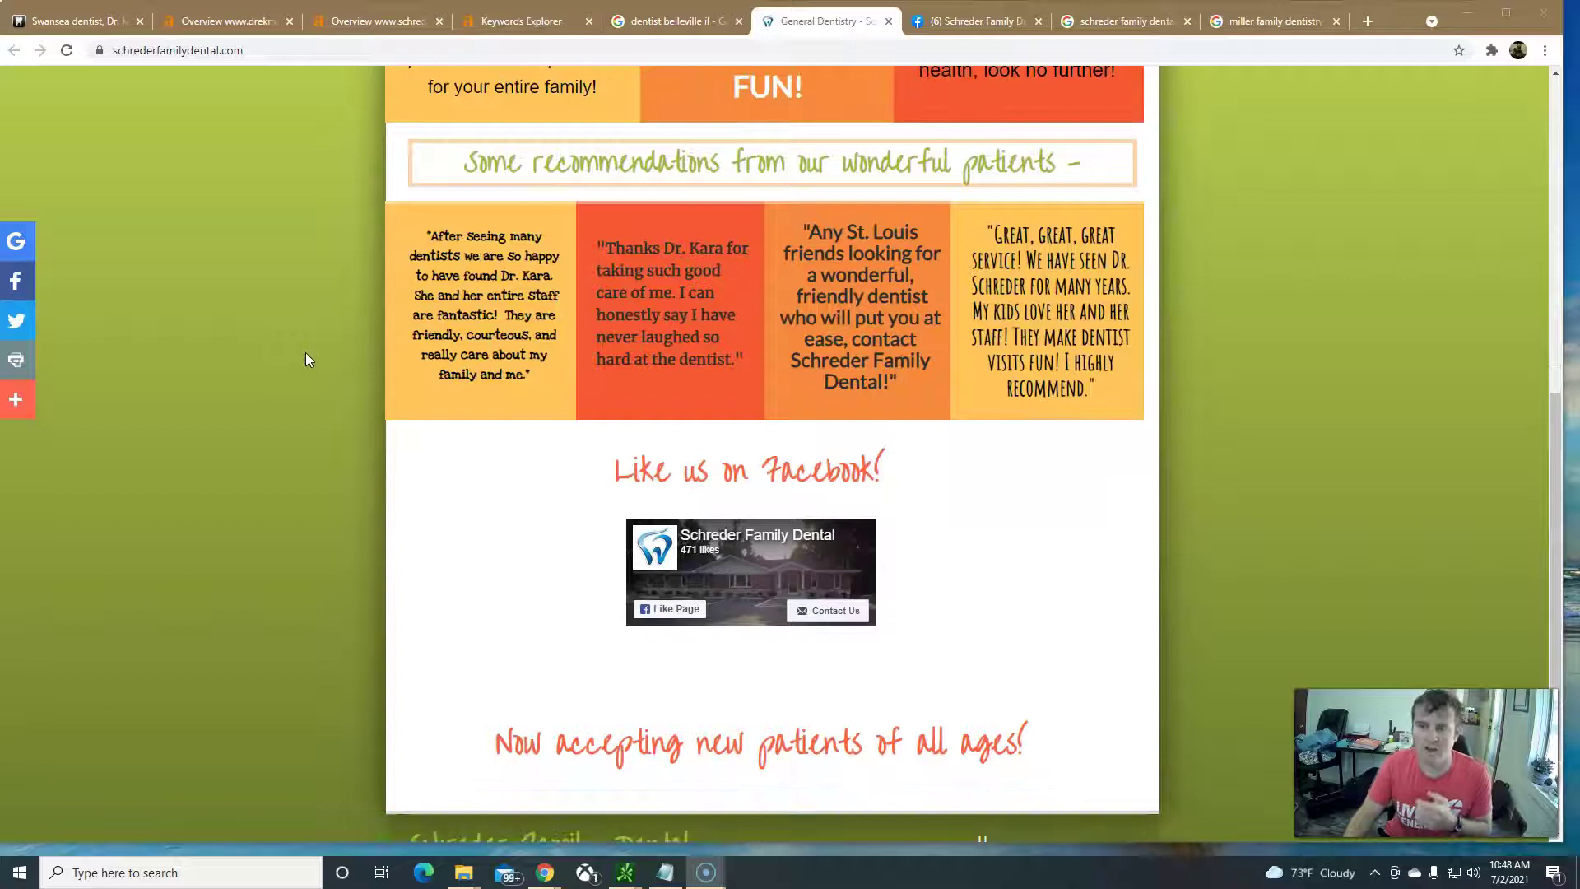
pyautogui.scroll(-1, 306, 360)
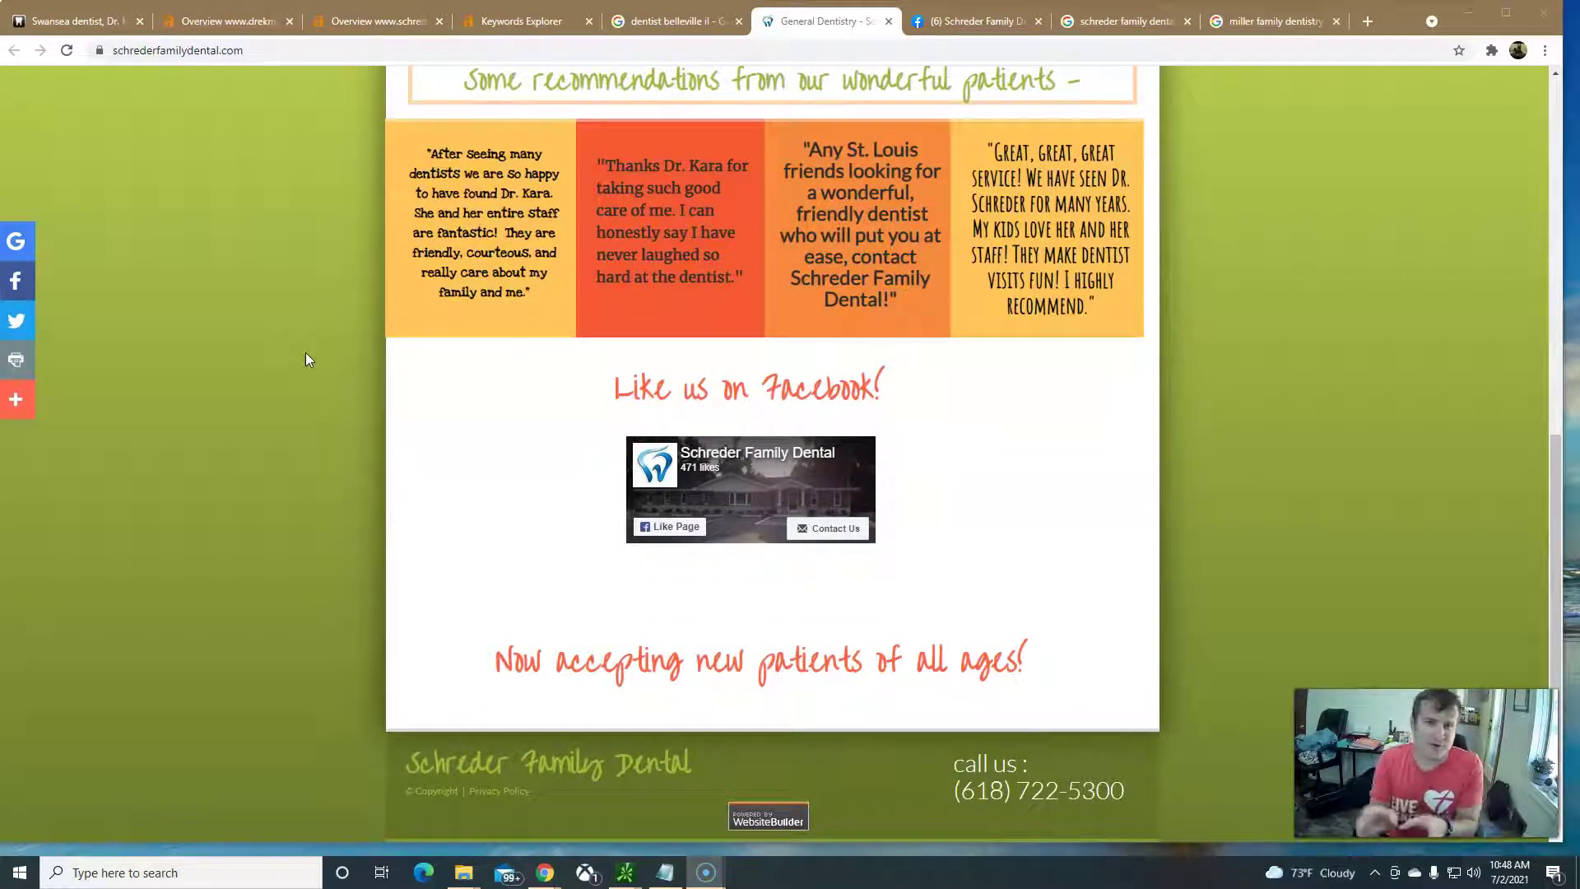
pyautogui.scroll(4, 346, 436)
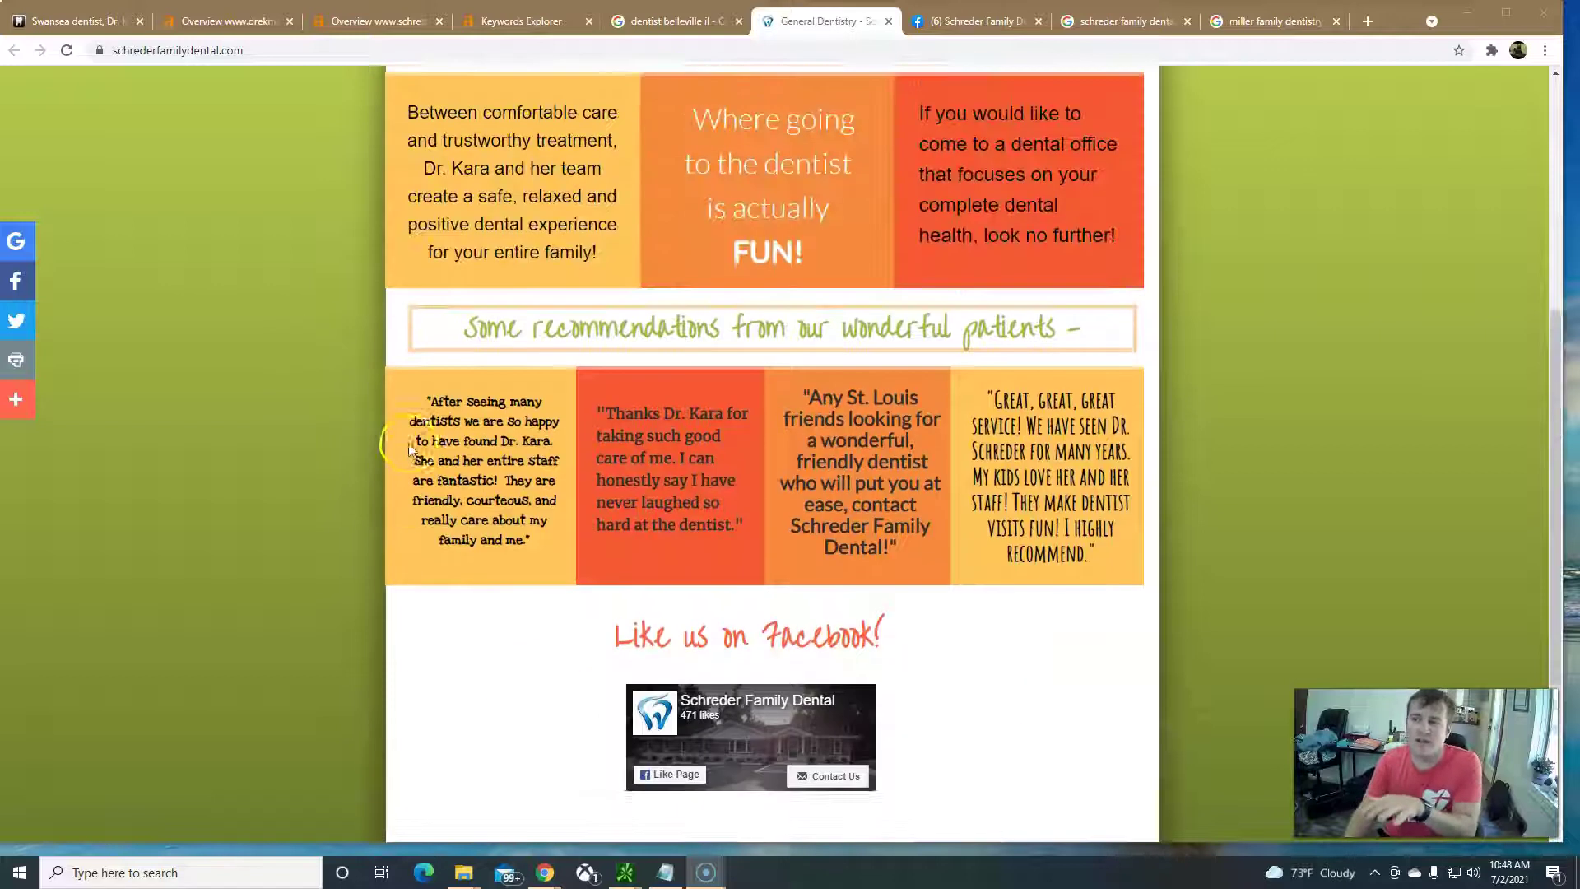
pyautogui.scroll(5, 346, 434)
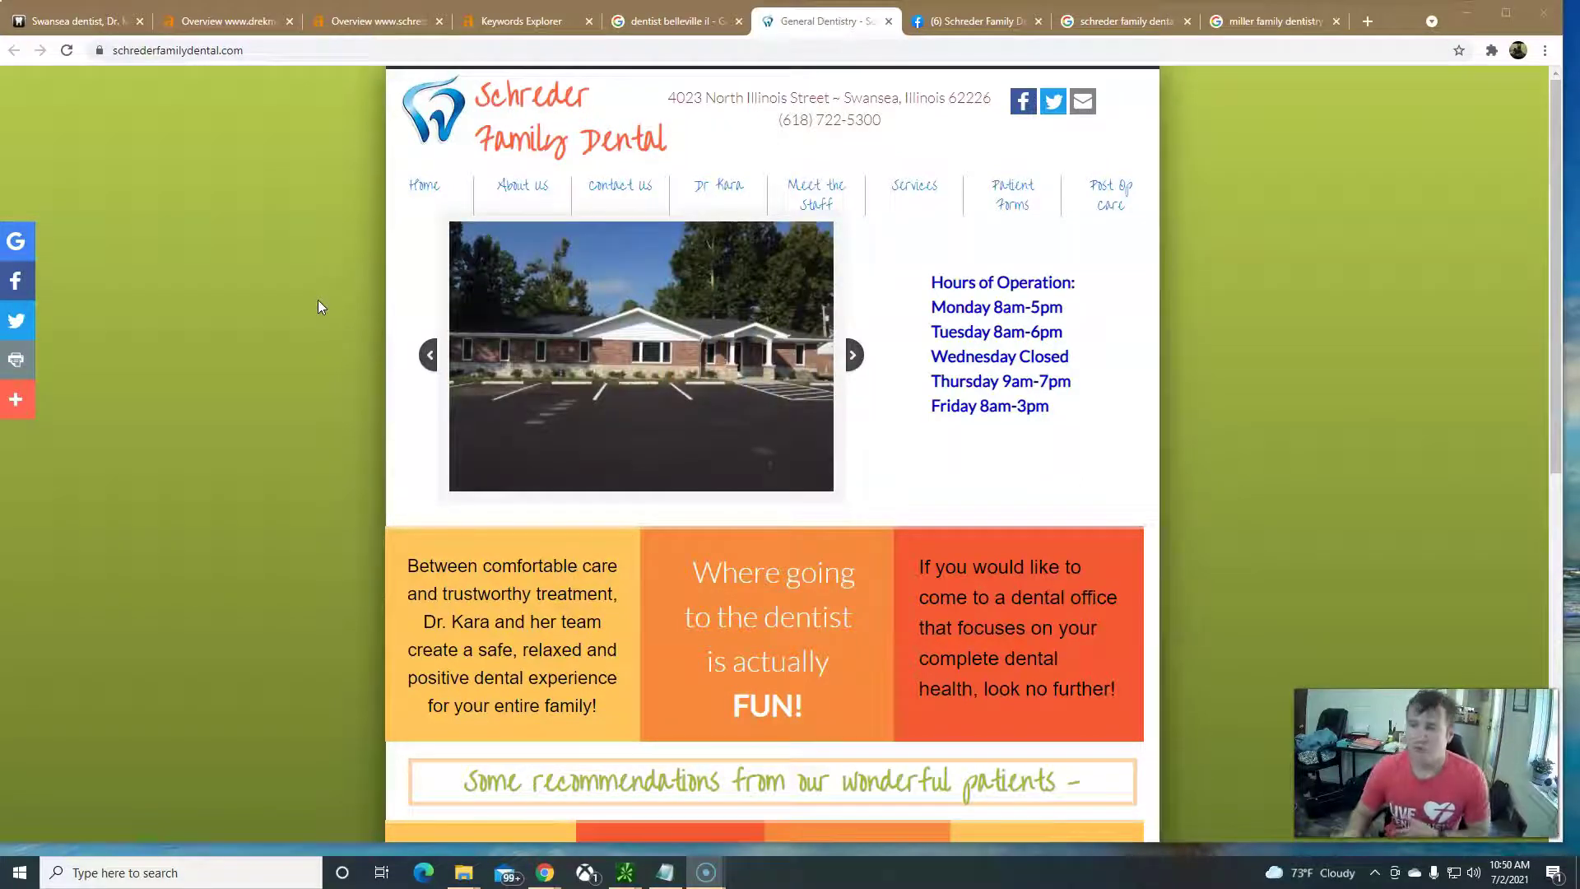
pyautogui.scroll(-4, 979, 395)
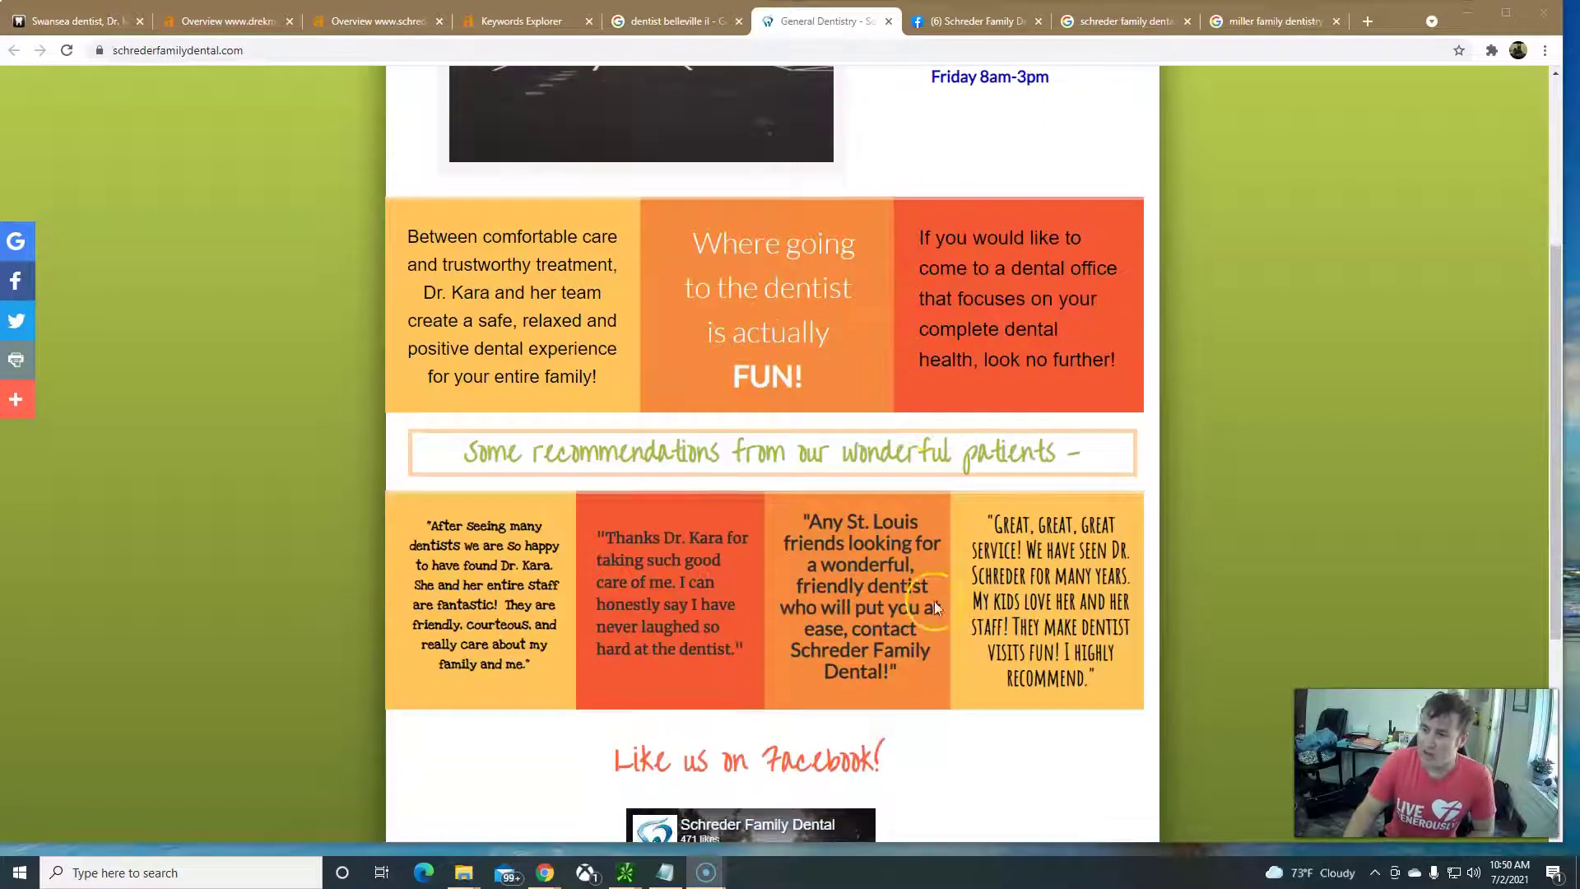
pyautogui.scroll(-4, 934, 606)
pyautogui.scroll(-1, 924, 628)
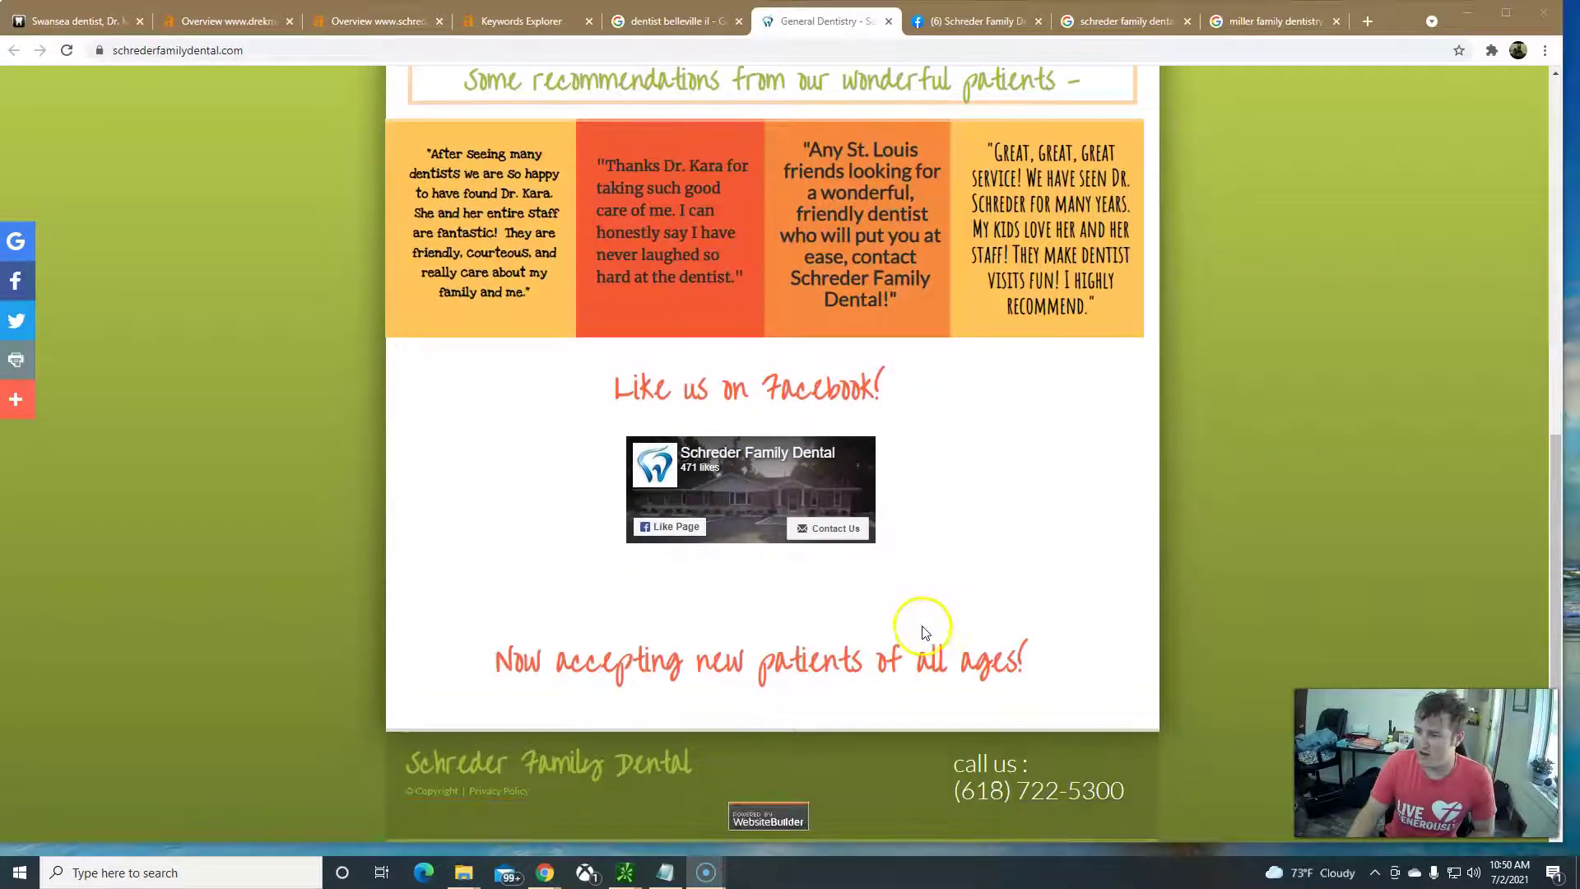
pyautogui.scroll(7, 922, 630)
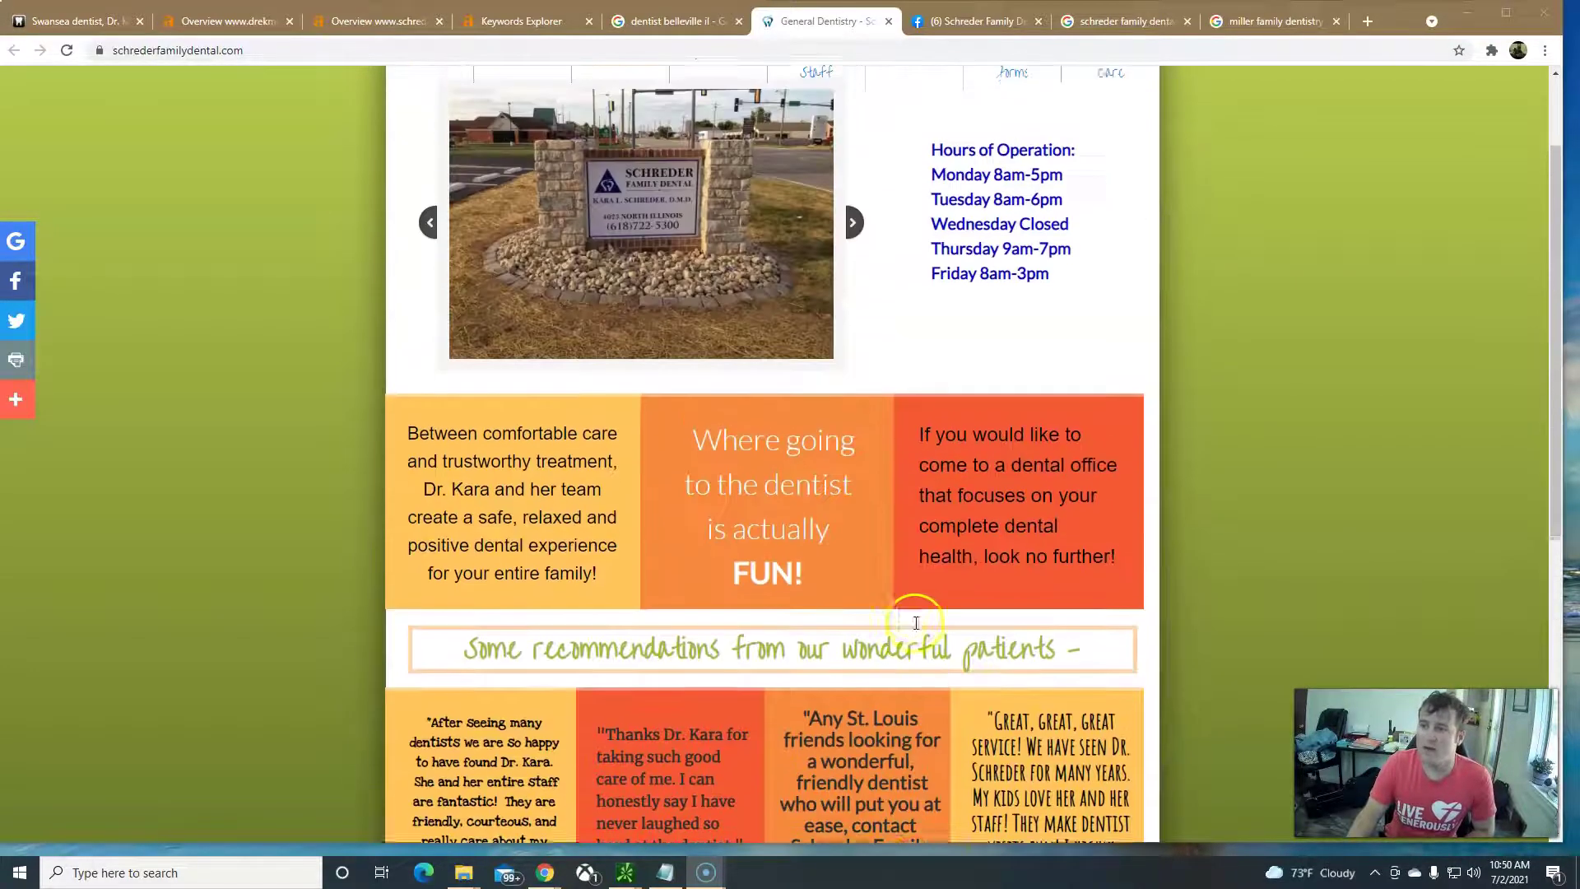
pyautogui.scroll(2, 916, 622)
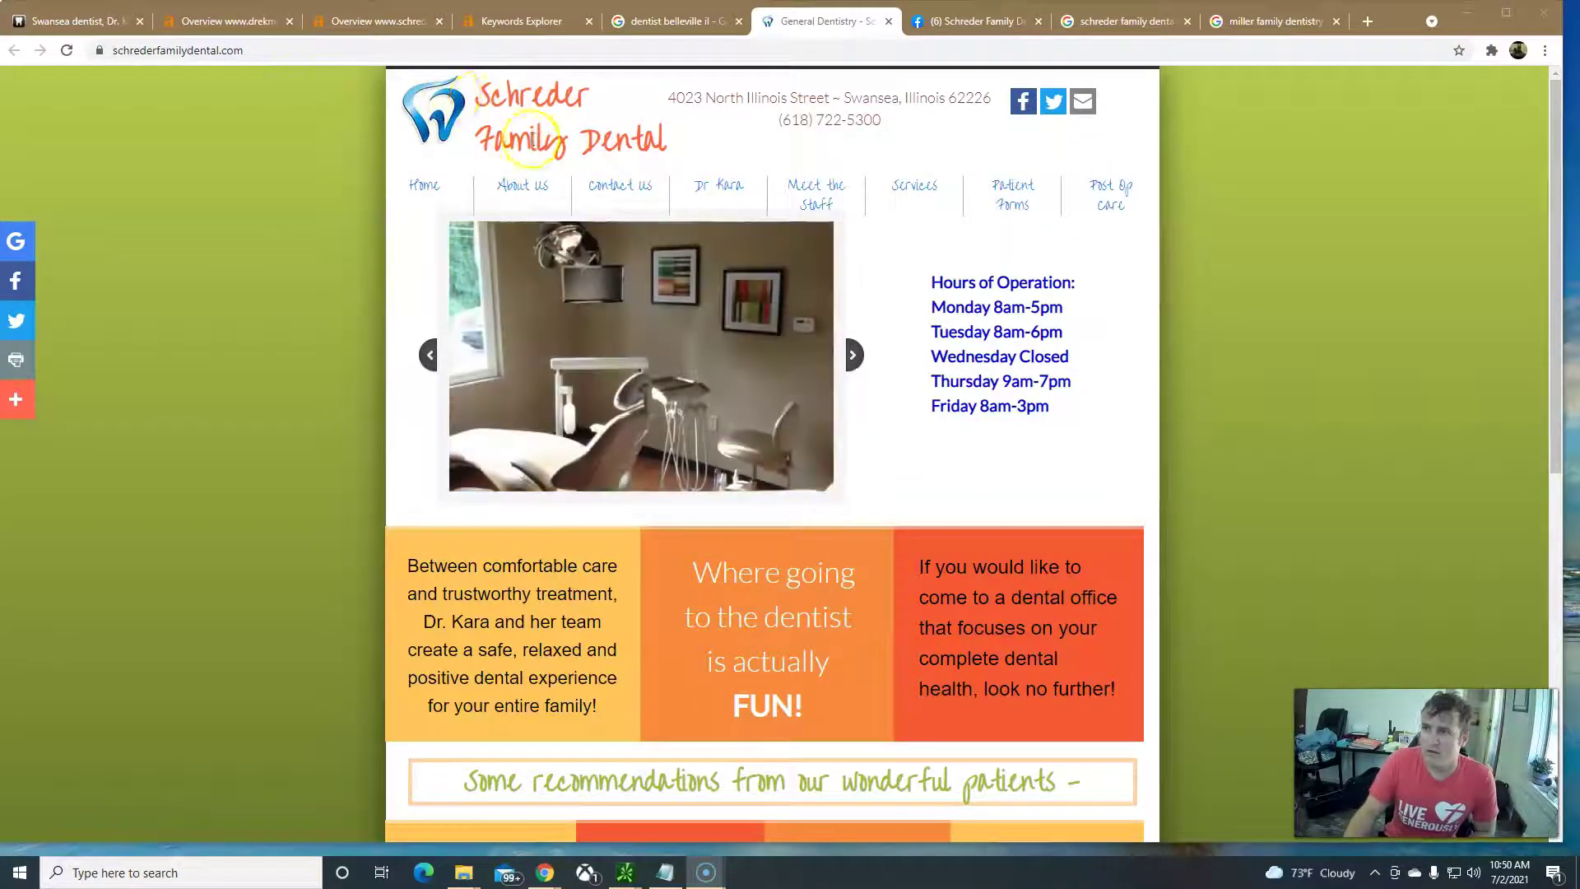
# Step: Check the Ahrefs overview for schrederfamilydental.com and the site's listing on page two of the "dentist belleville il" Google results
pyautogui.click(365, 27)
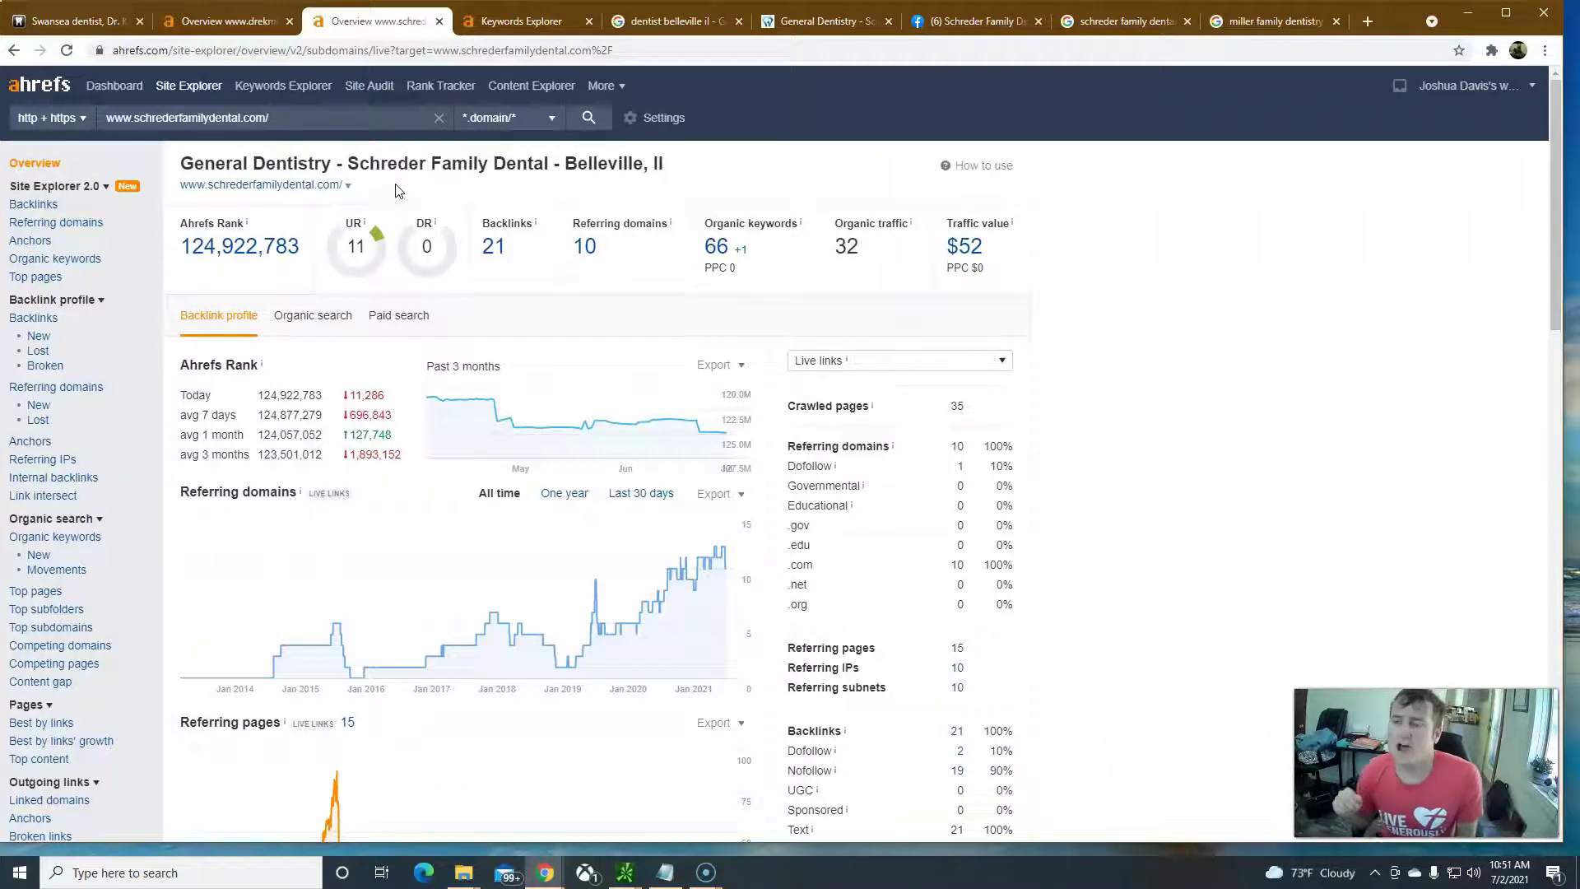
pyautogui.click(650, 22)
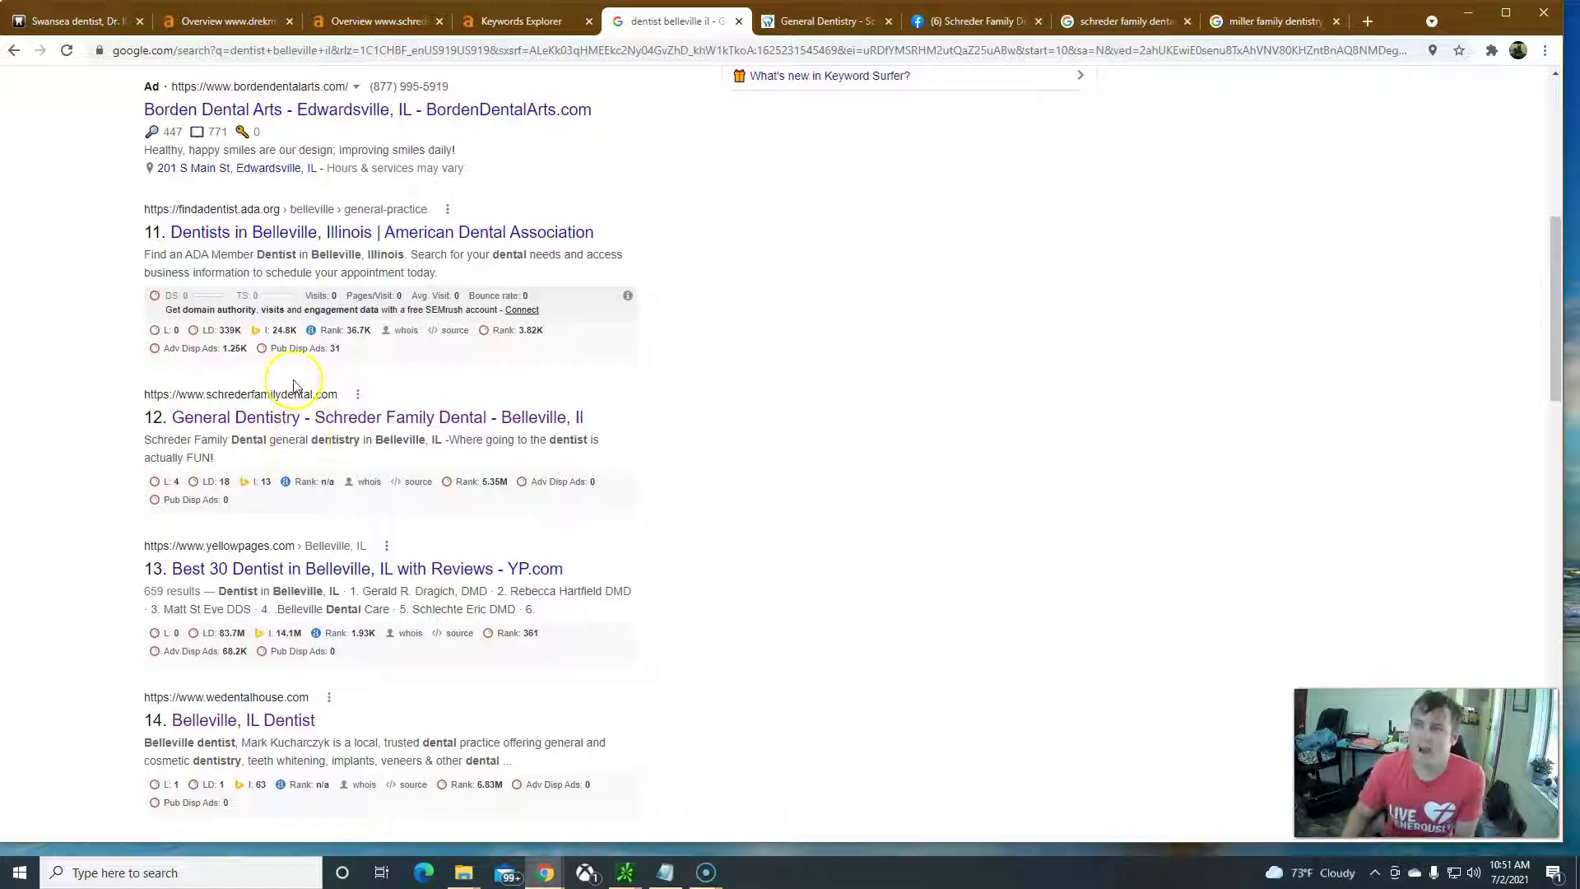
pyautogui.scroll(3, 338, 442)
pyautogui.scroll(4, 338, 442)
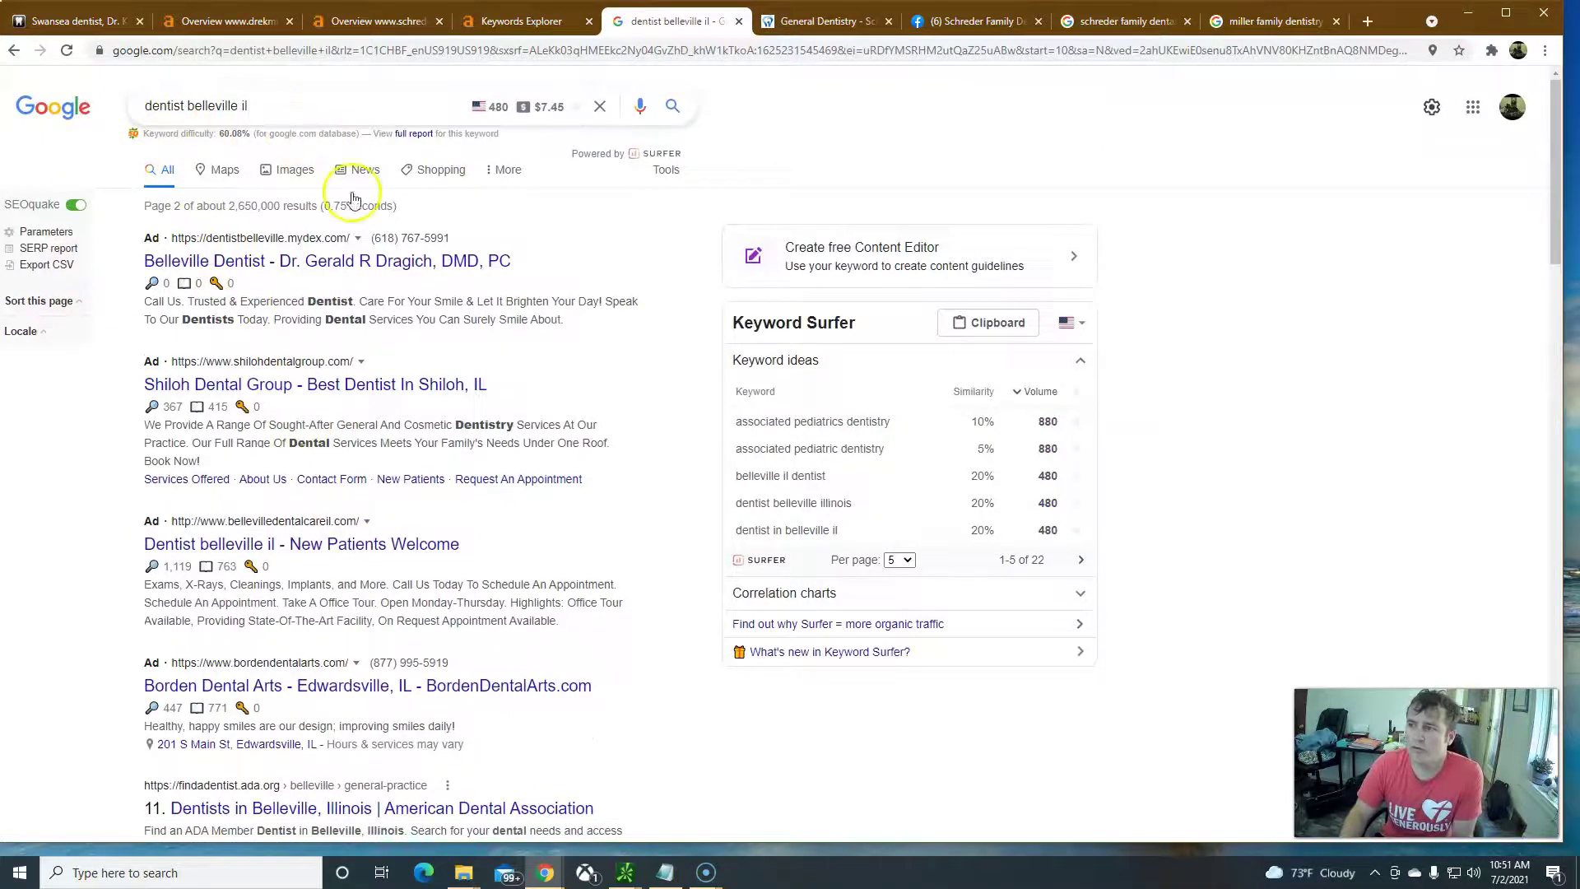
pyautogui.scroll(-19, 346, 522)
pyautogui.scroll(-10, 301, 658)
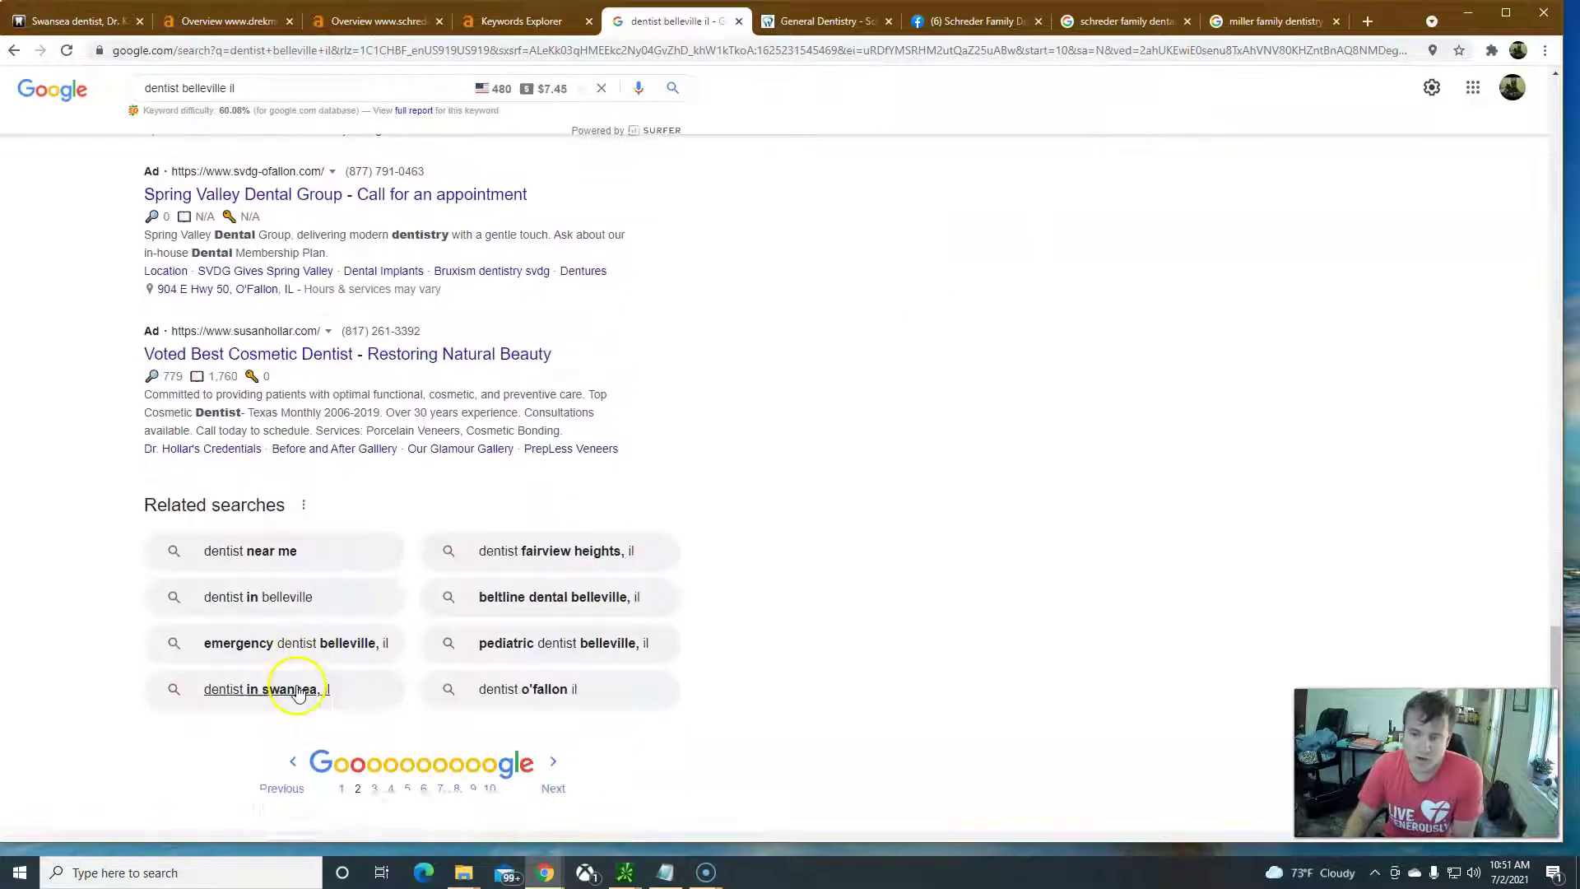
# Step: Go to page one of the "dentist belleville il" results and examine the local map listings
pyautogui.click(345, 789)
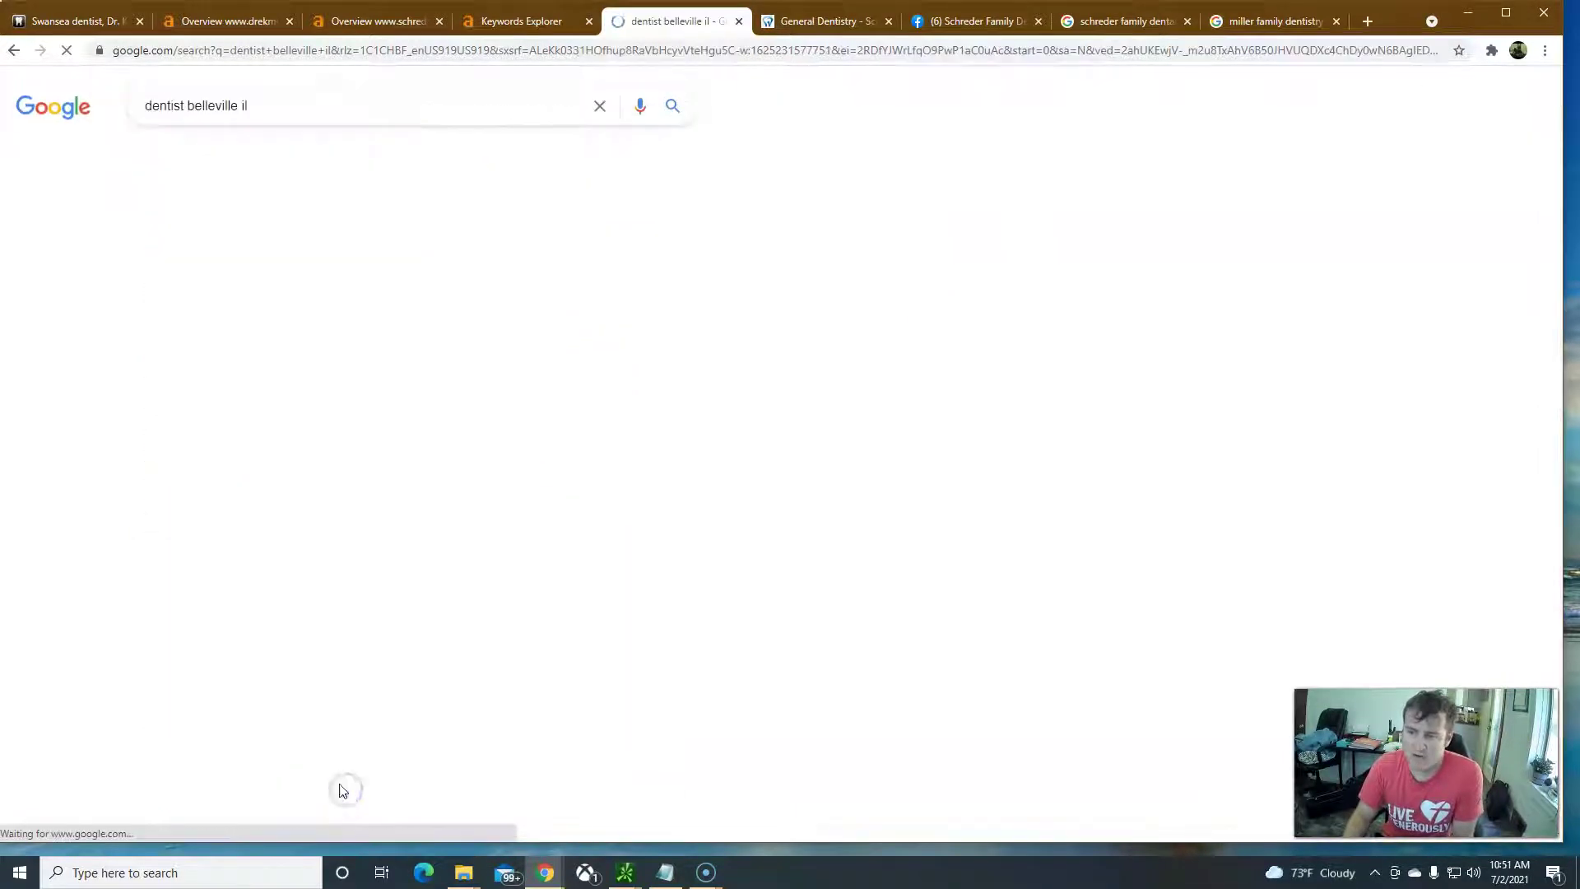
pyautogui.scroll(-5, 307, 494)
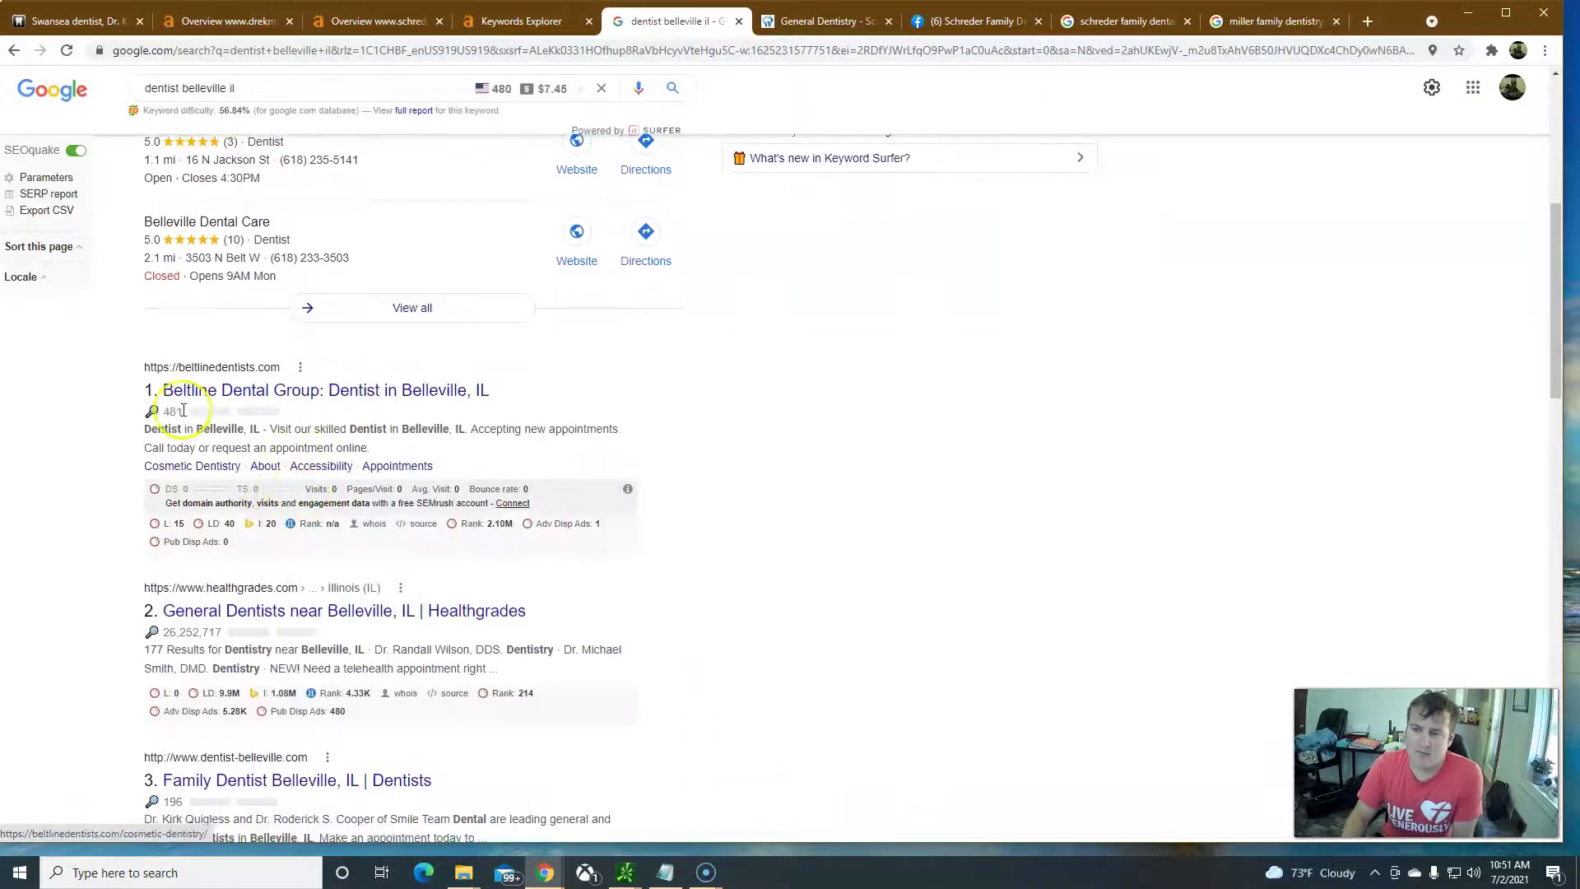
pyautogui.scroll(4, 391, 498)
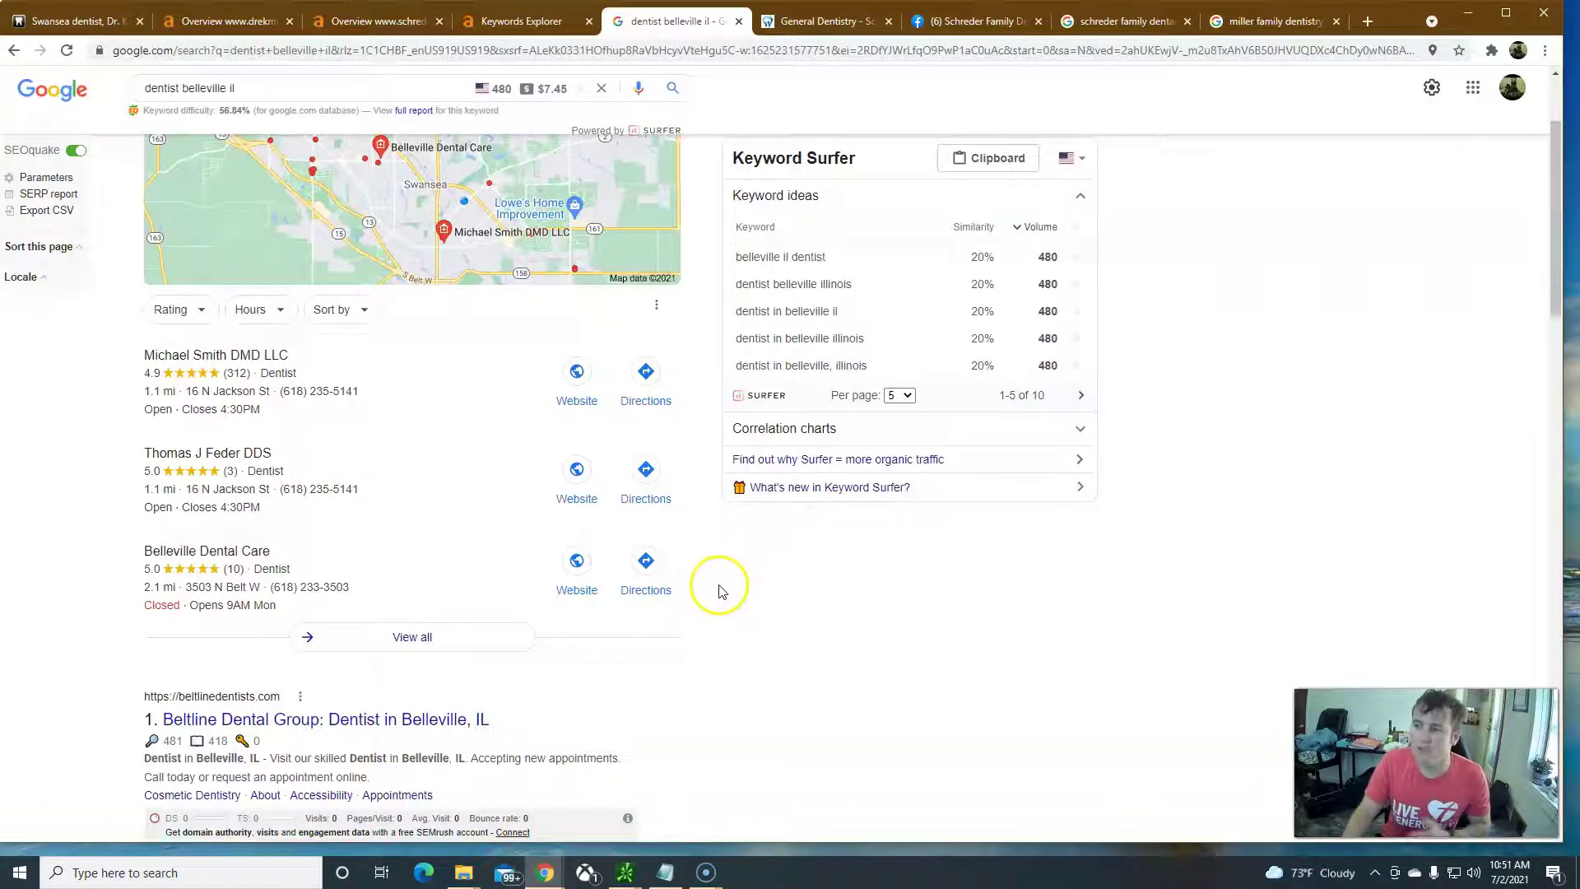
pyautogui.scroll(2, 723, 585)
pyautogui.scroll(-1, 724, 600)
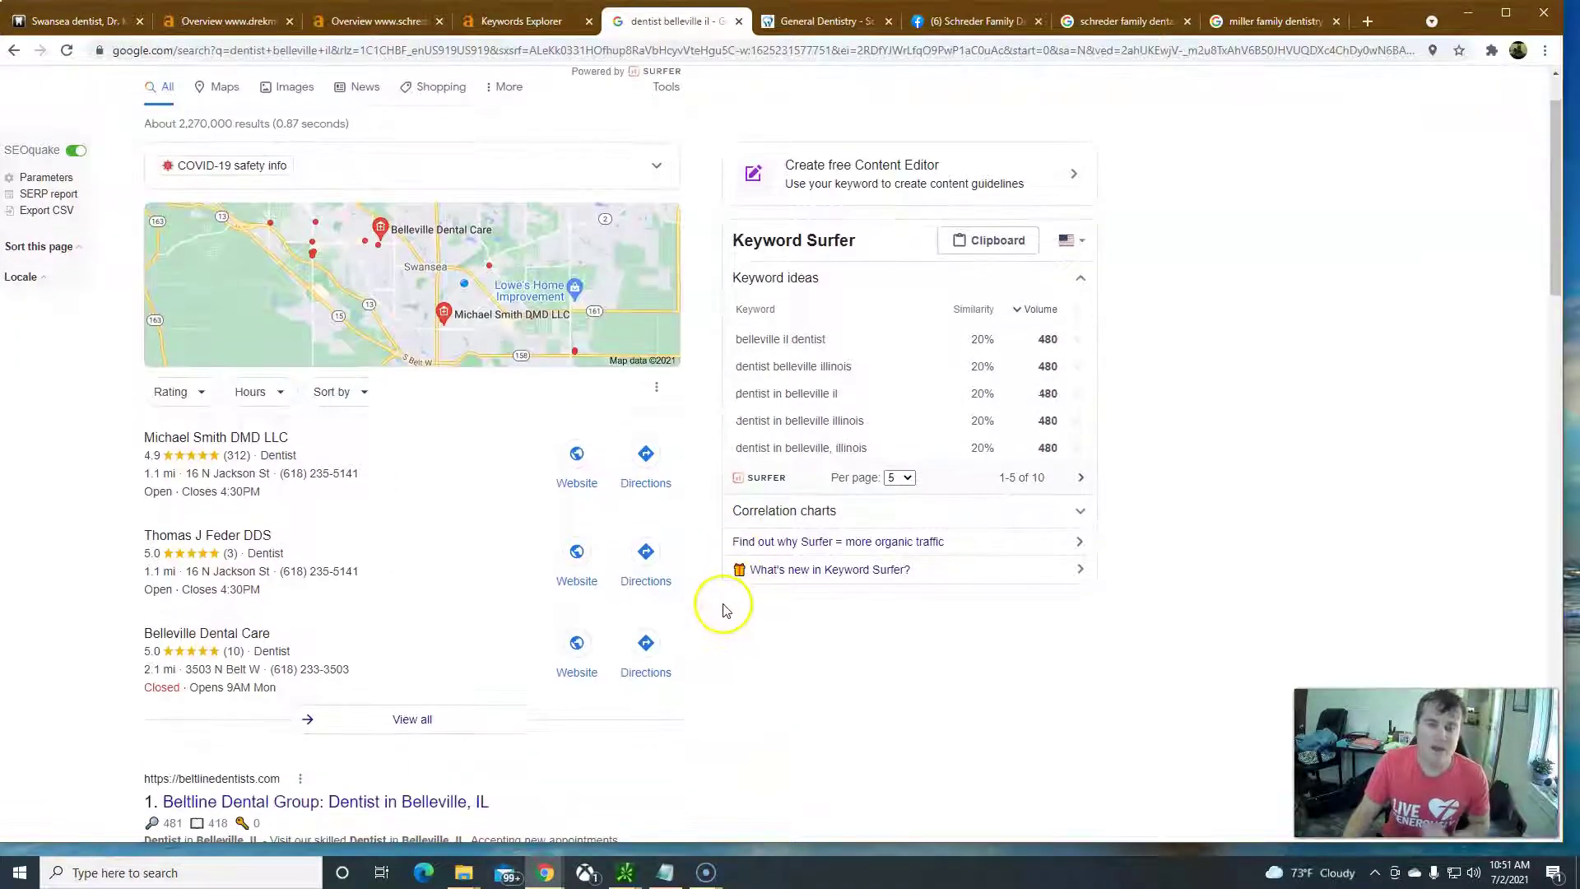
pyautogui.scroll(1, 733, 593)
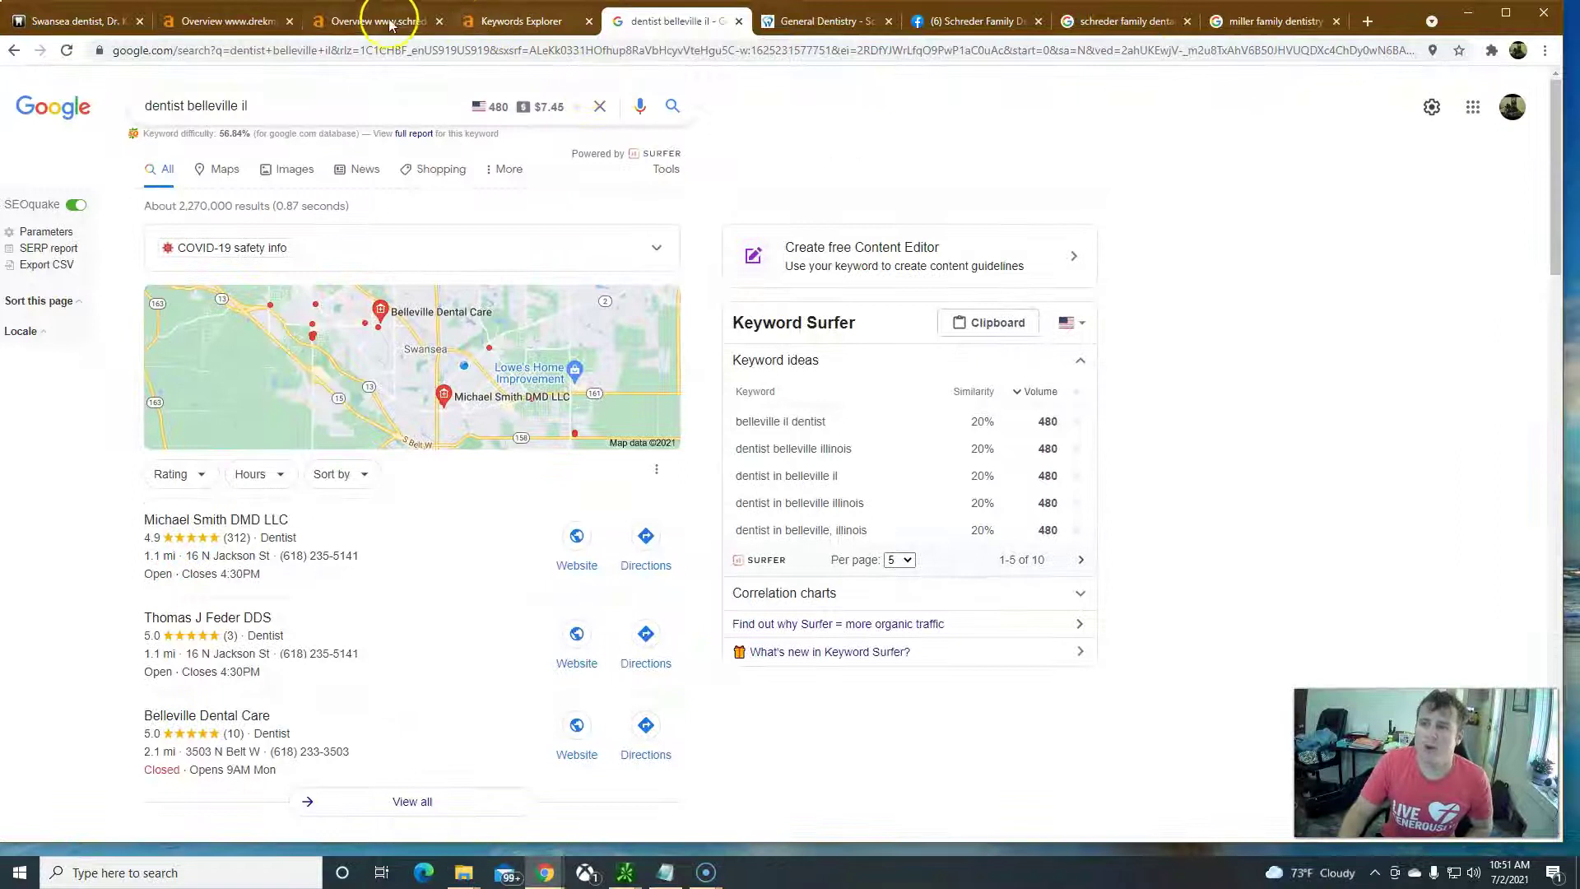
# Step: Examine the organic rankings on page one of the "dentist belleville il" results, from Beltline Dental Group down to the related searches
pyautogui.scroll(-4, 245, 600)
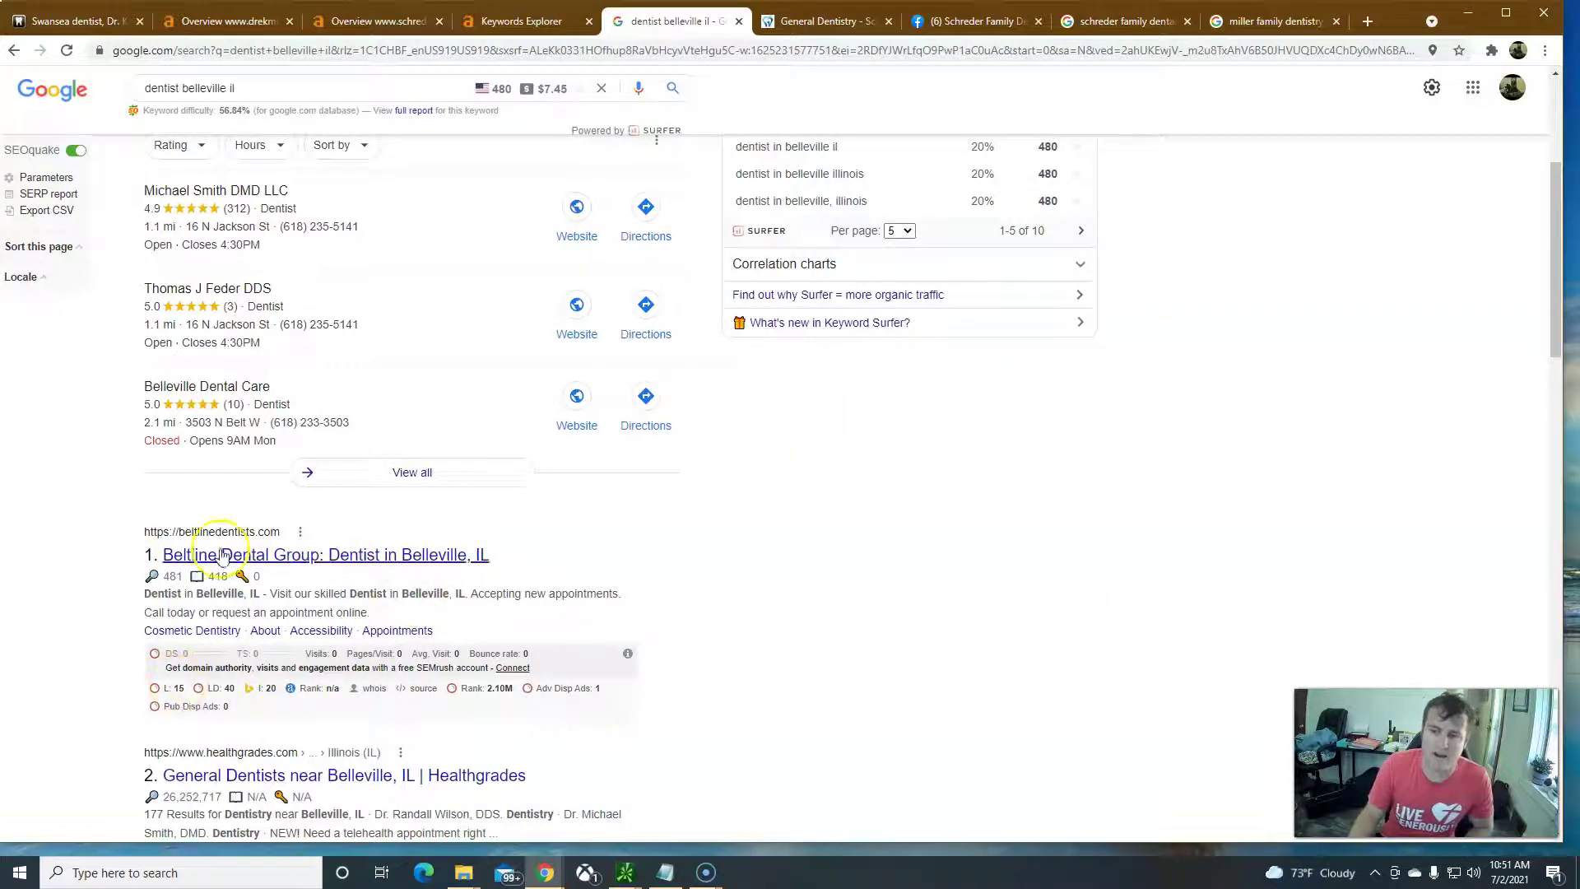
pyautogui.scroll(4, 232, 677)
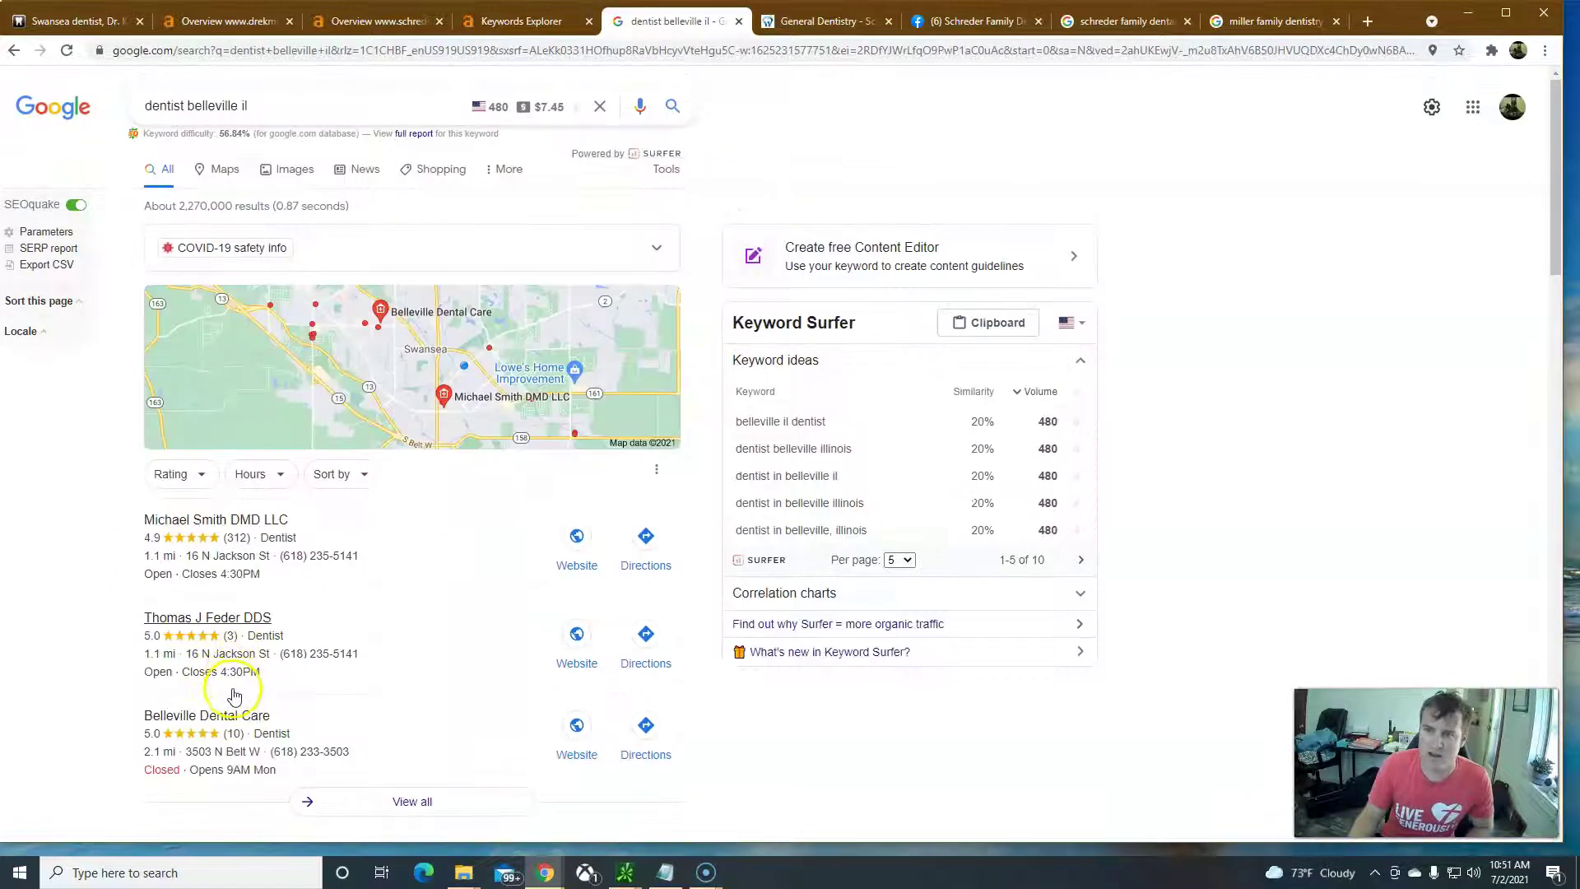
pyautogui.scroll(-10, 317, 576)
pyautogui.scroll(-15, 315, 580)
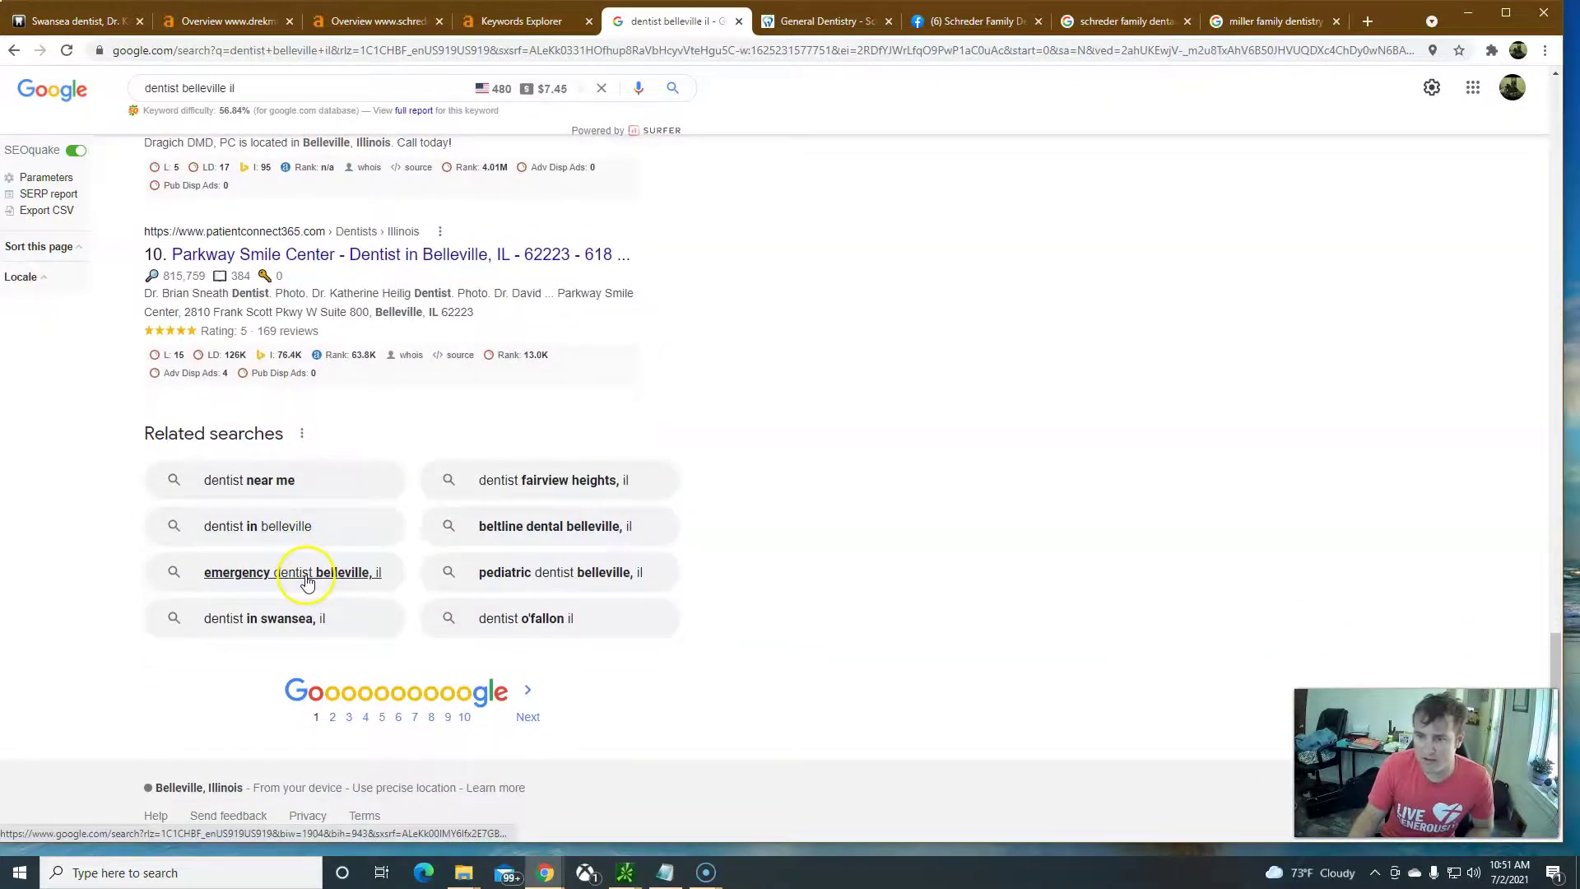
pyautogui.scroll(20, 311, 581)
pyautogui.scroll(10, 306, 582)
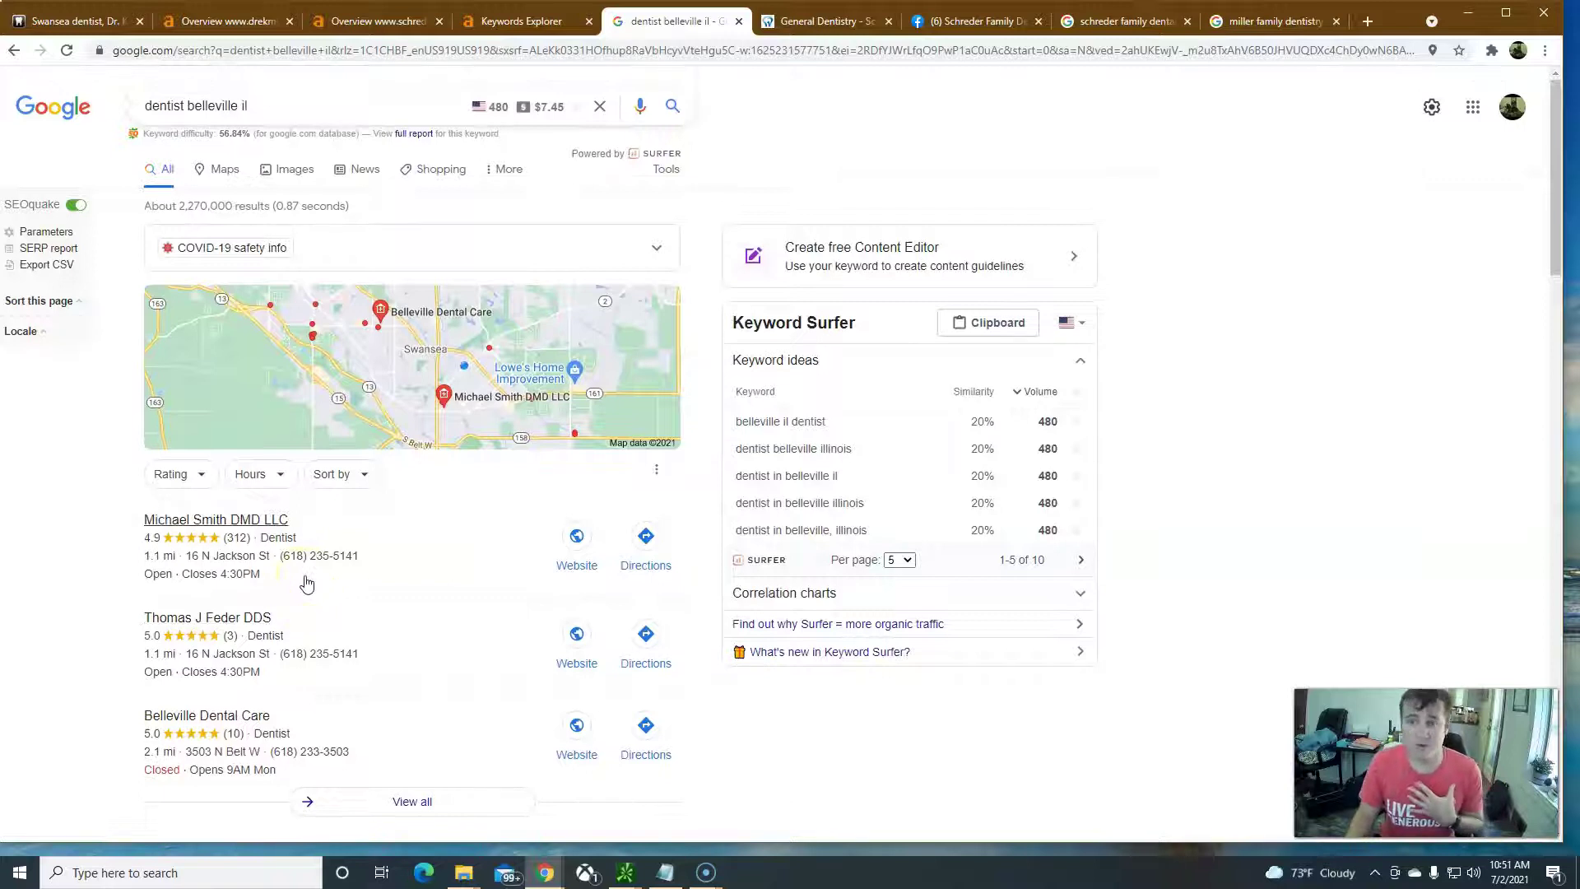
pyautogui.scroll(-2, 306, 583)
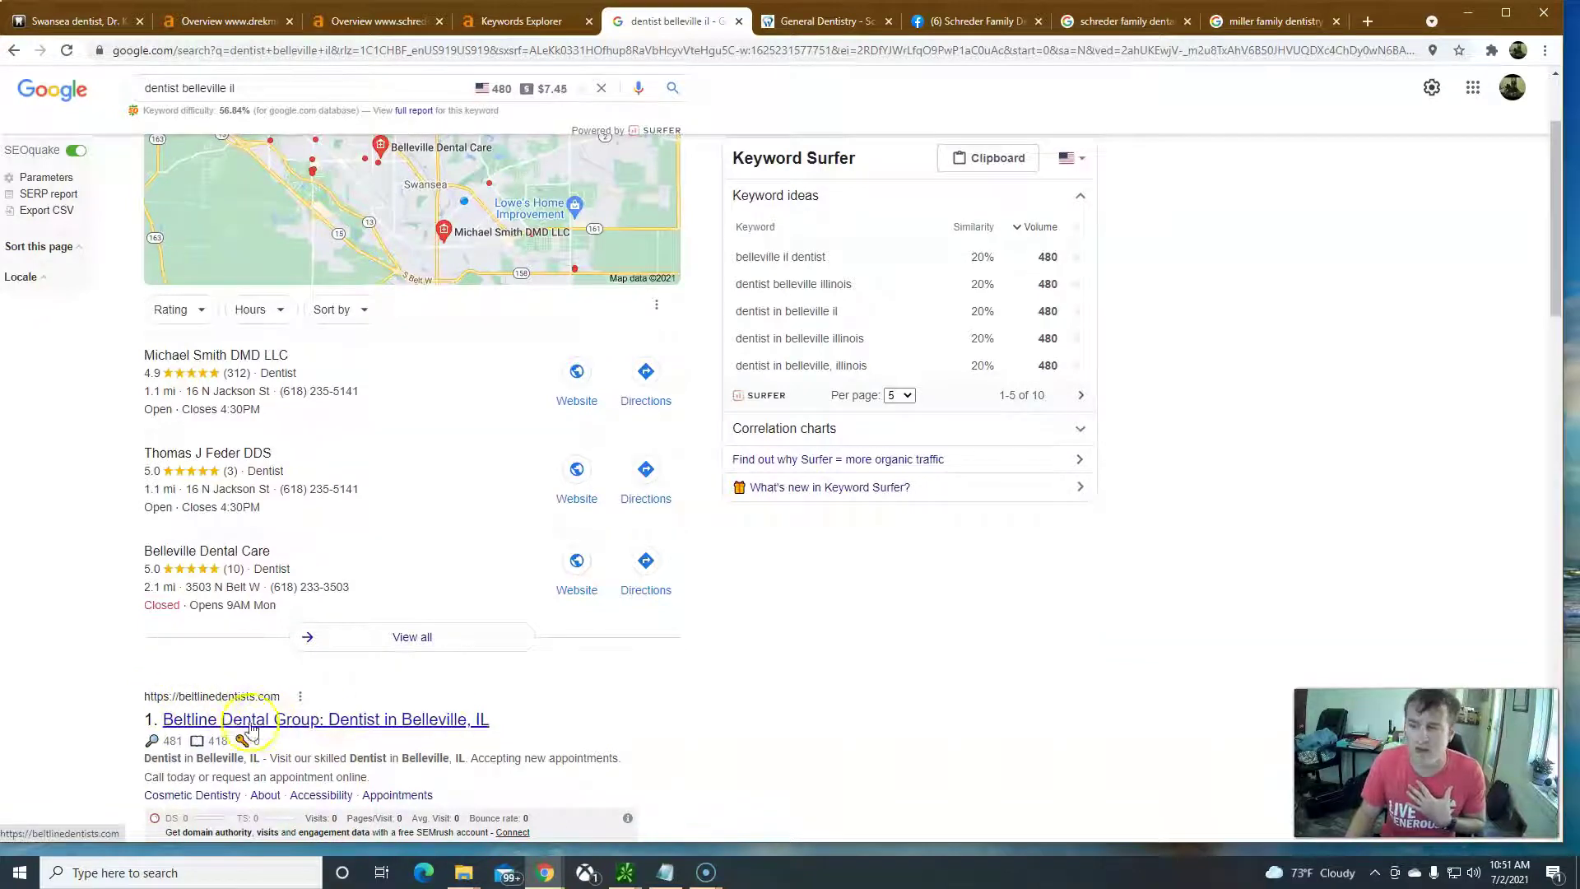
# Step: Compare the Ahrefs overviews of schrederfamilydental.com and drekmiller.com, highlighting the Domain Rating value
pyautogui.click(386, 23)
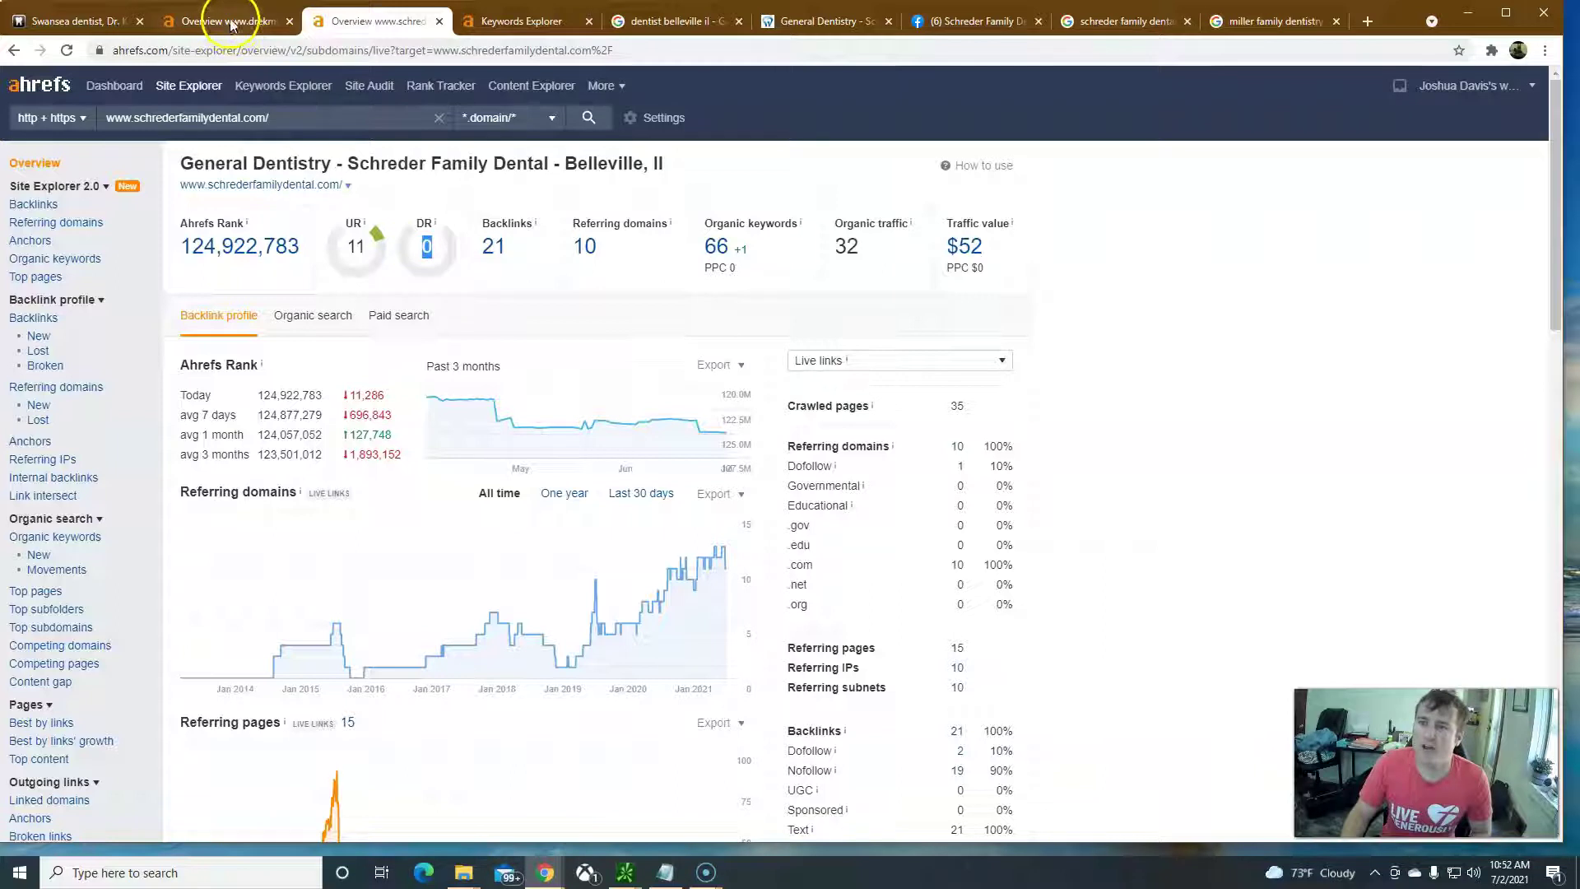
pyautogui.click(251, 22)
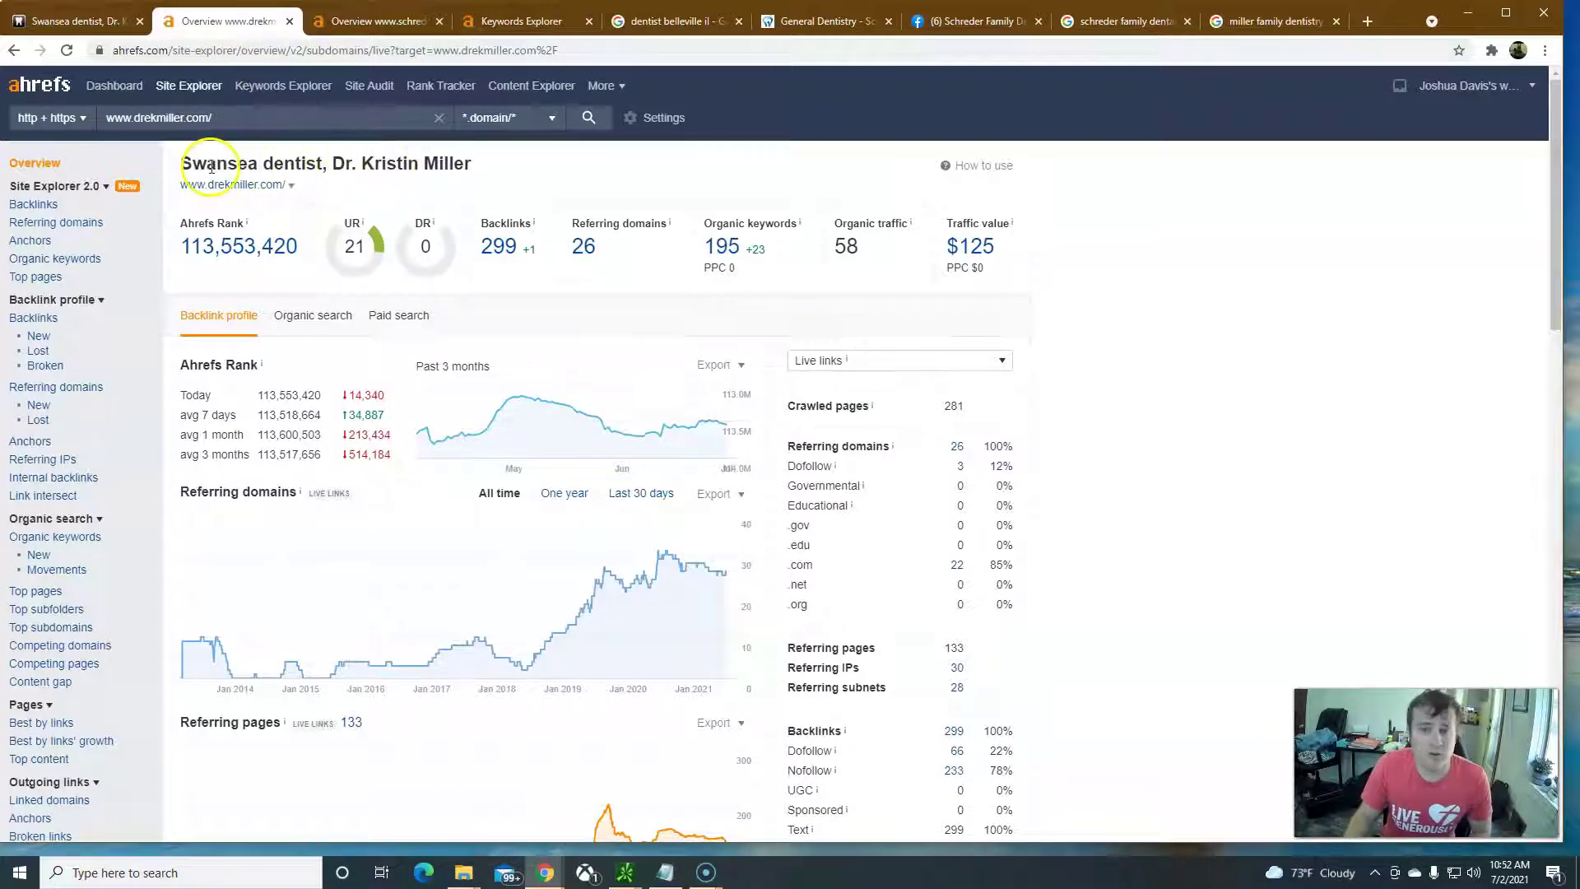
pyautogui.moveTo(418, 251); pyautogui.dragTo(434, 250)
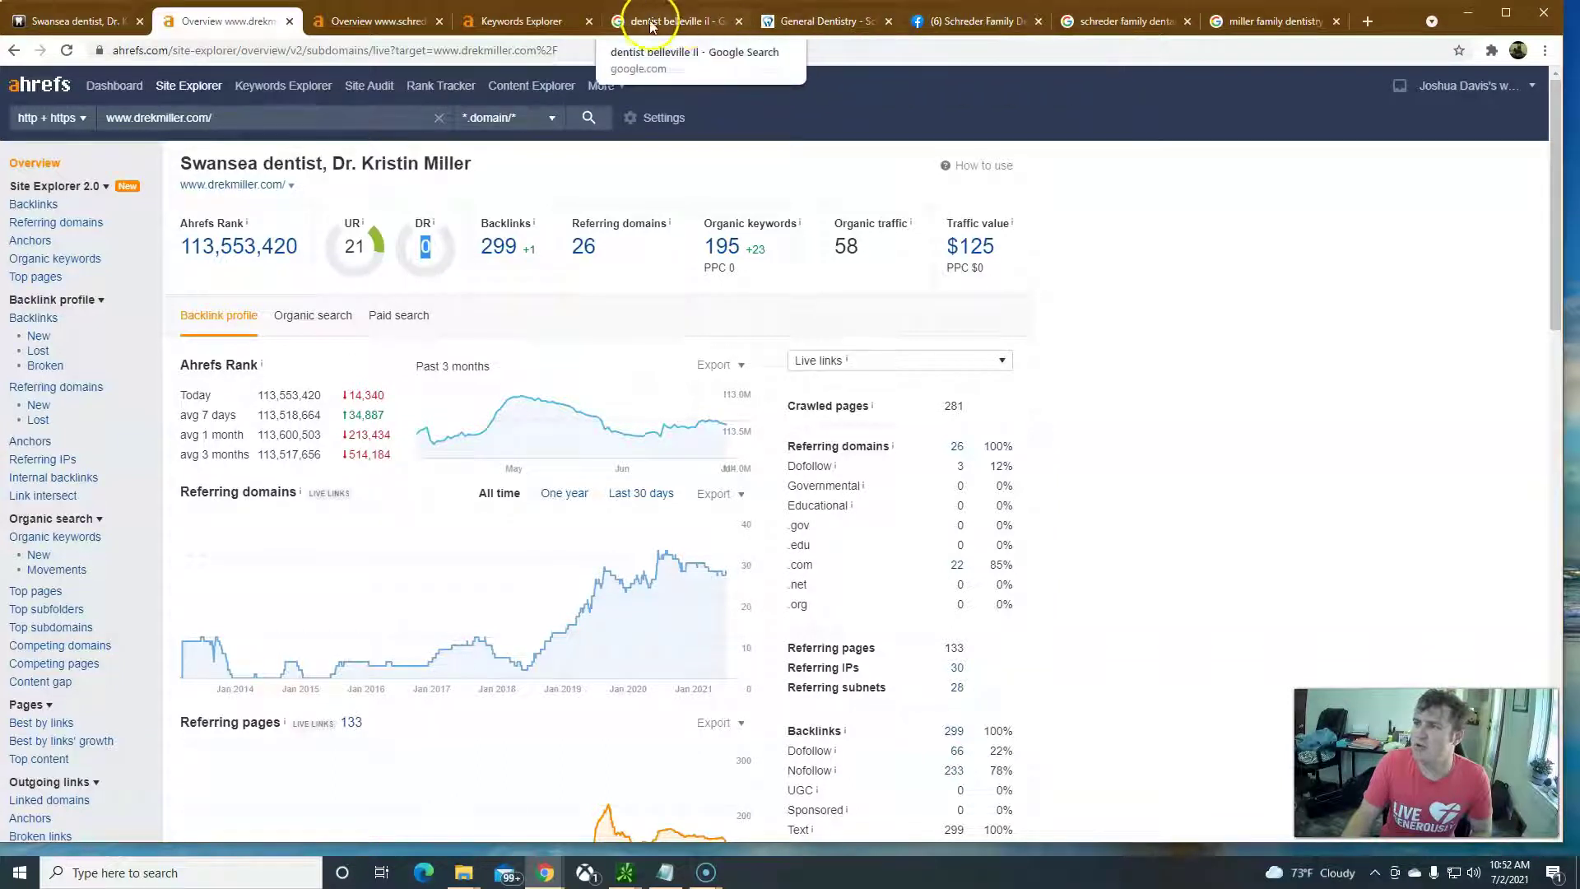
# Step: Examine the Google business profile in the "miller family dentistry" results, down to its reviews section
pyautogui.click(1249, 25)
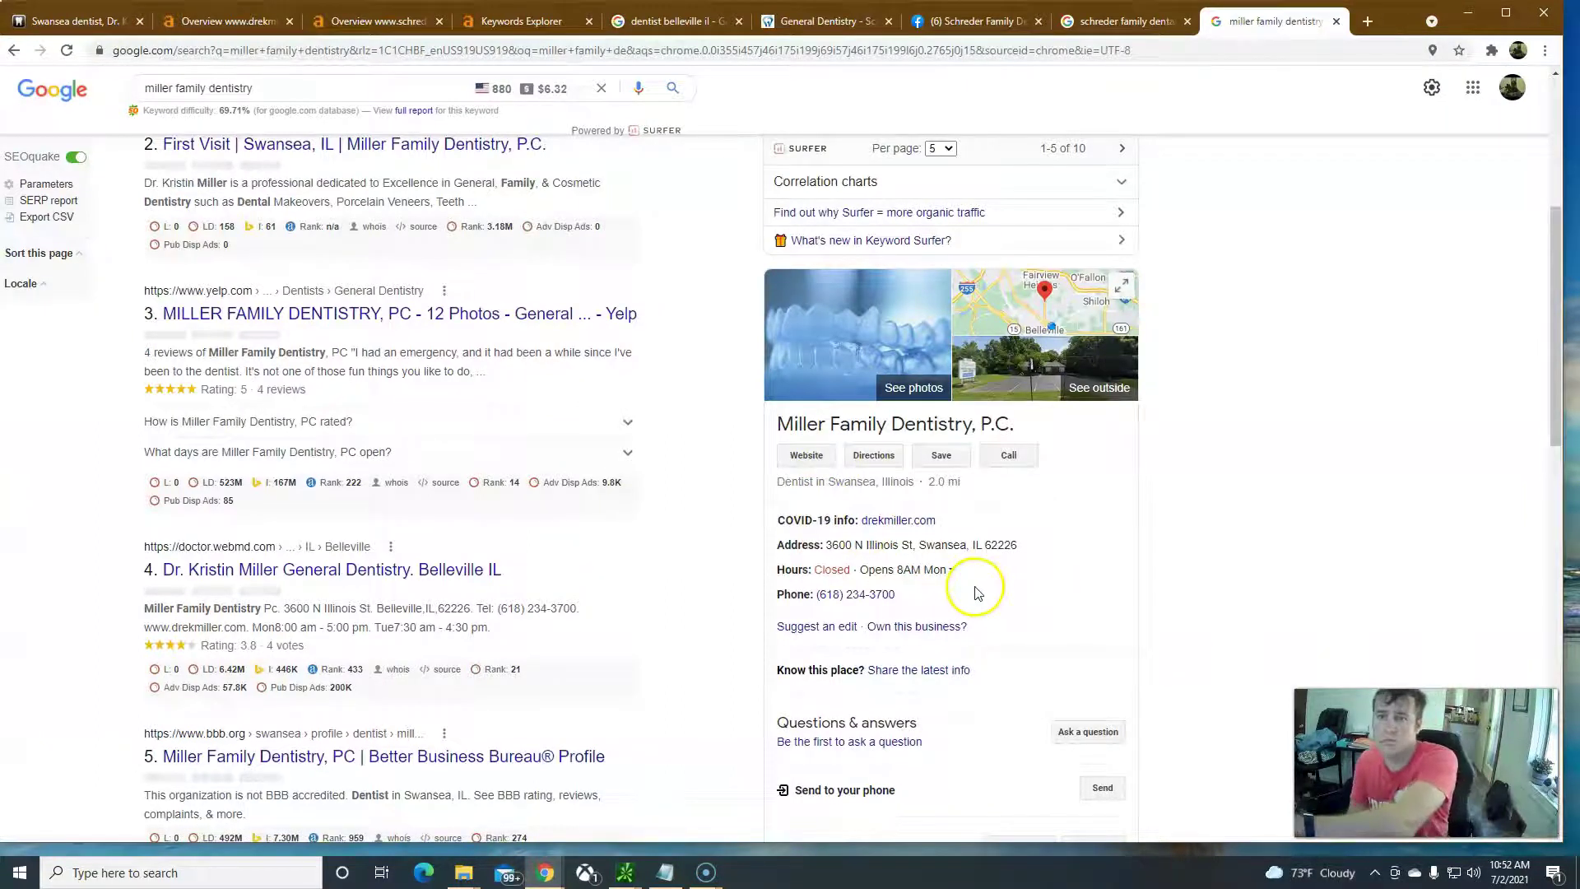
pyautogui.scroll(-3, 868, 592)
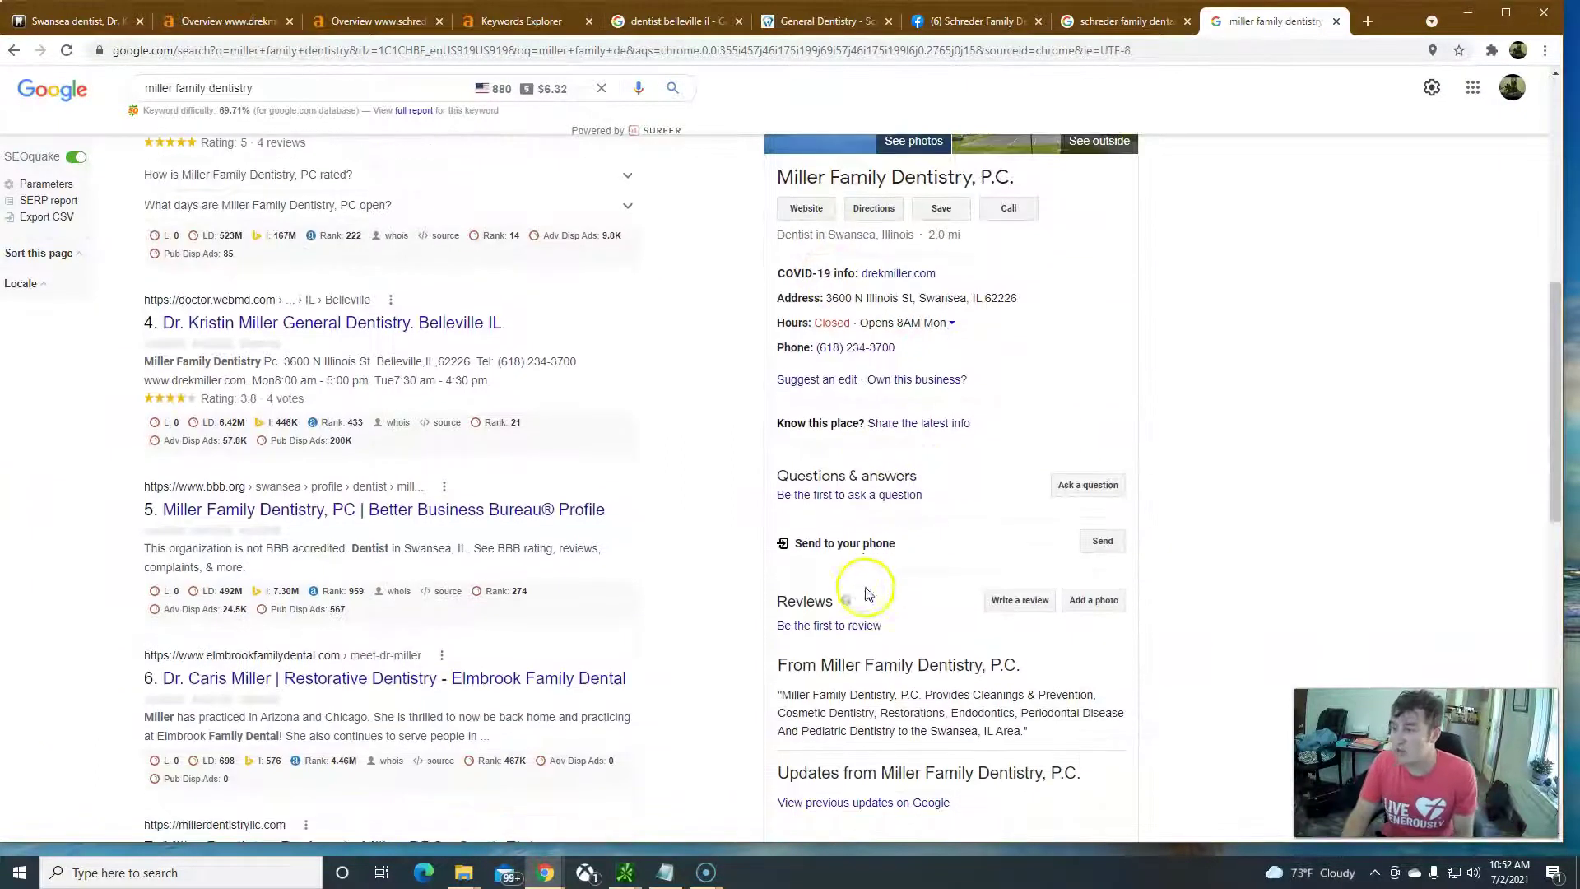
pyautogui.scroll(-1, 868, 605)
pyautogui.scroll(2, 868, 604)
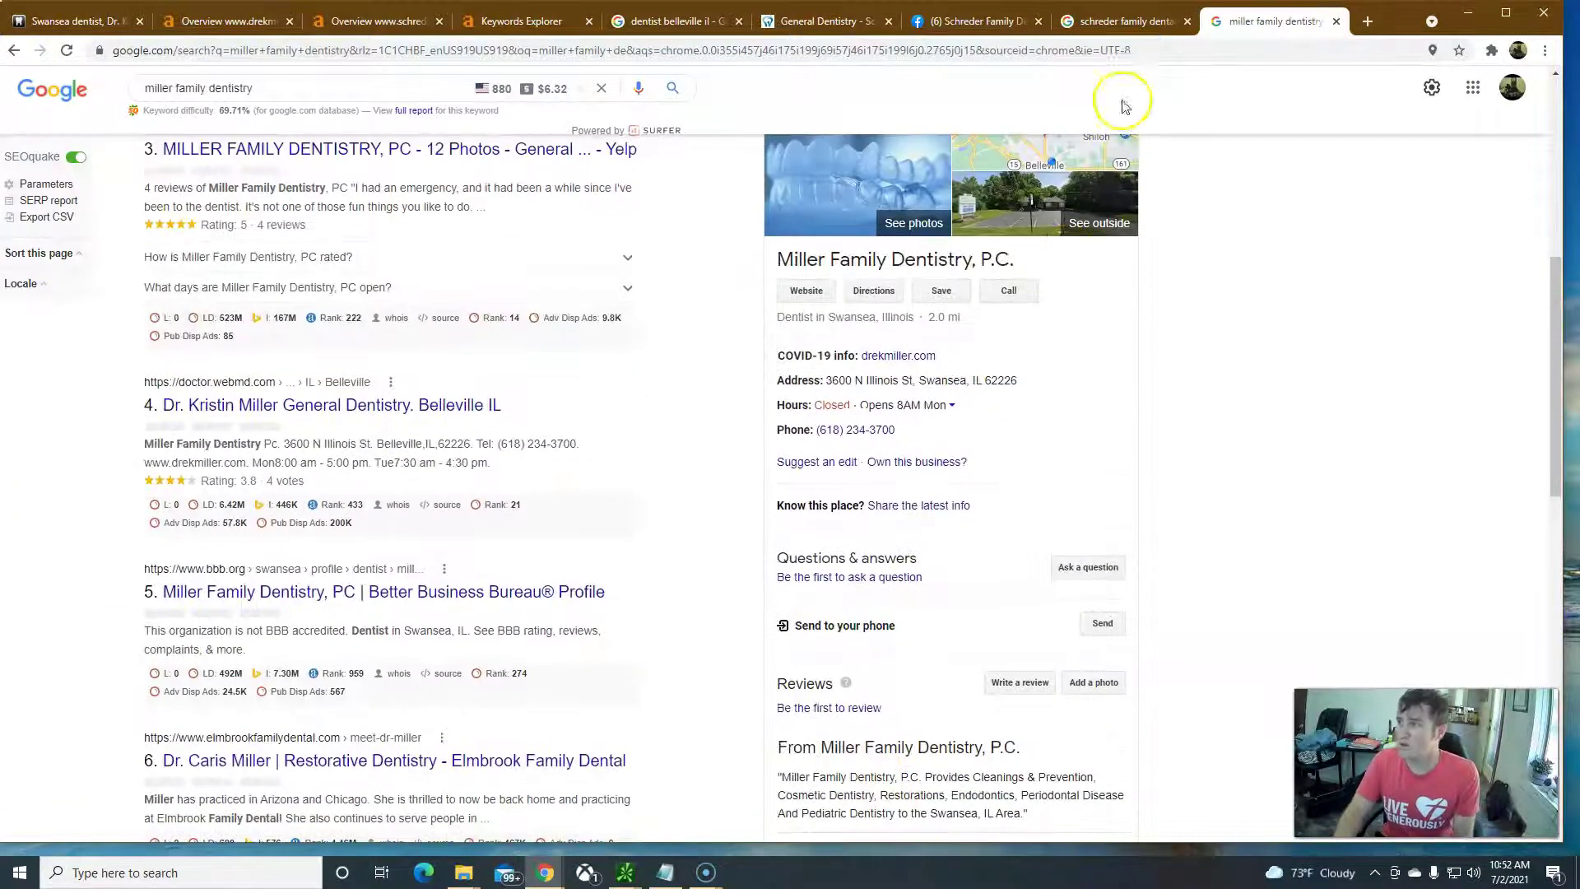
# Step: Check the star rating and Google reviews on the business profile in the "schreder family dental" results
pyautogui.click(1107, 23)
pyautogui.scroll(-4, 897, 576)
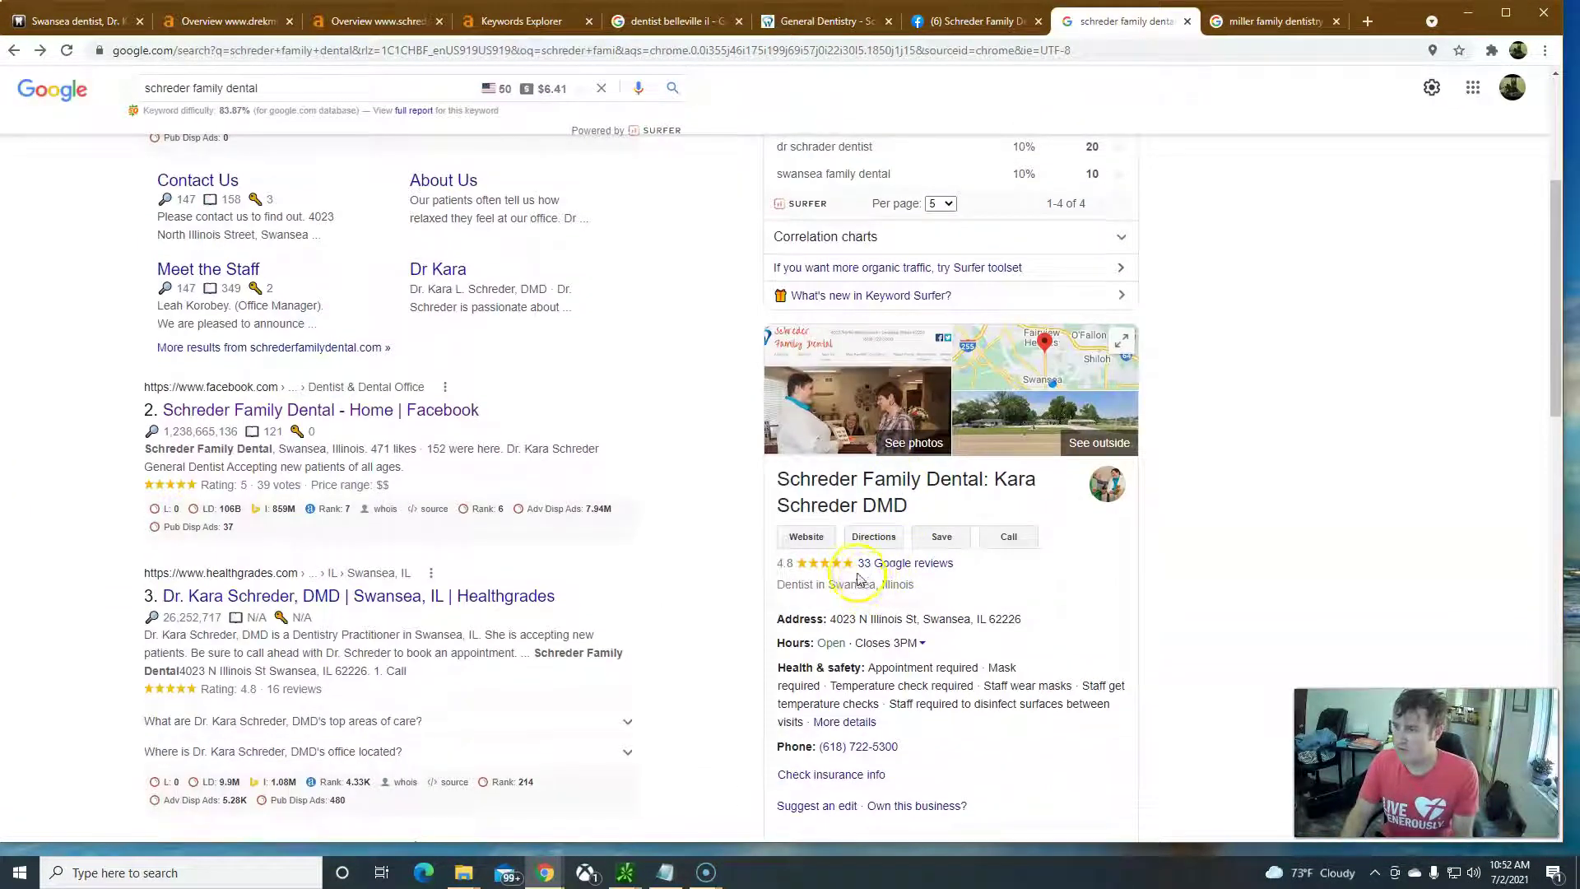
pyautogui.click(851, 571)
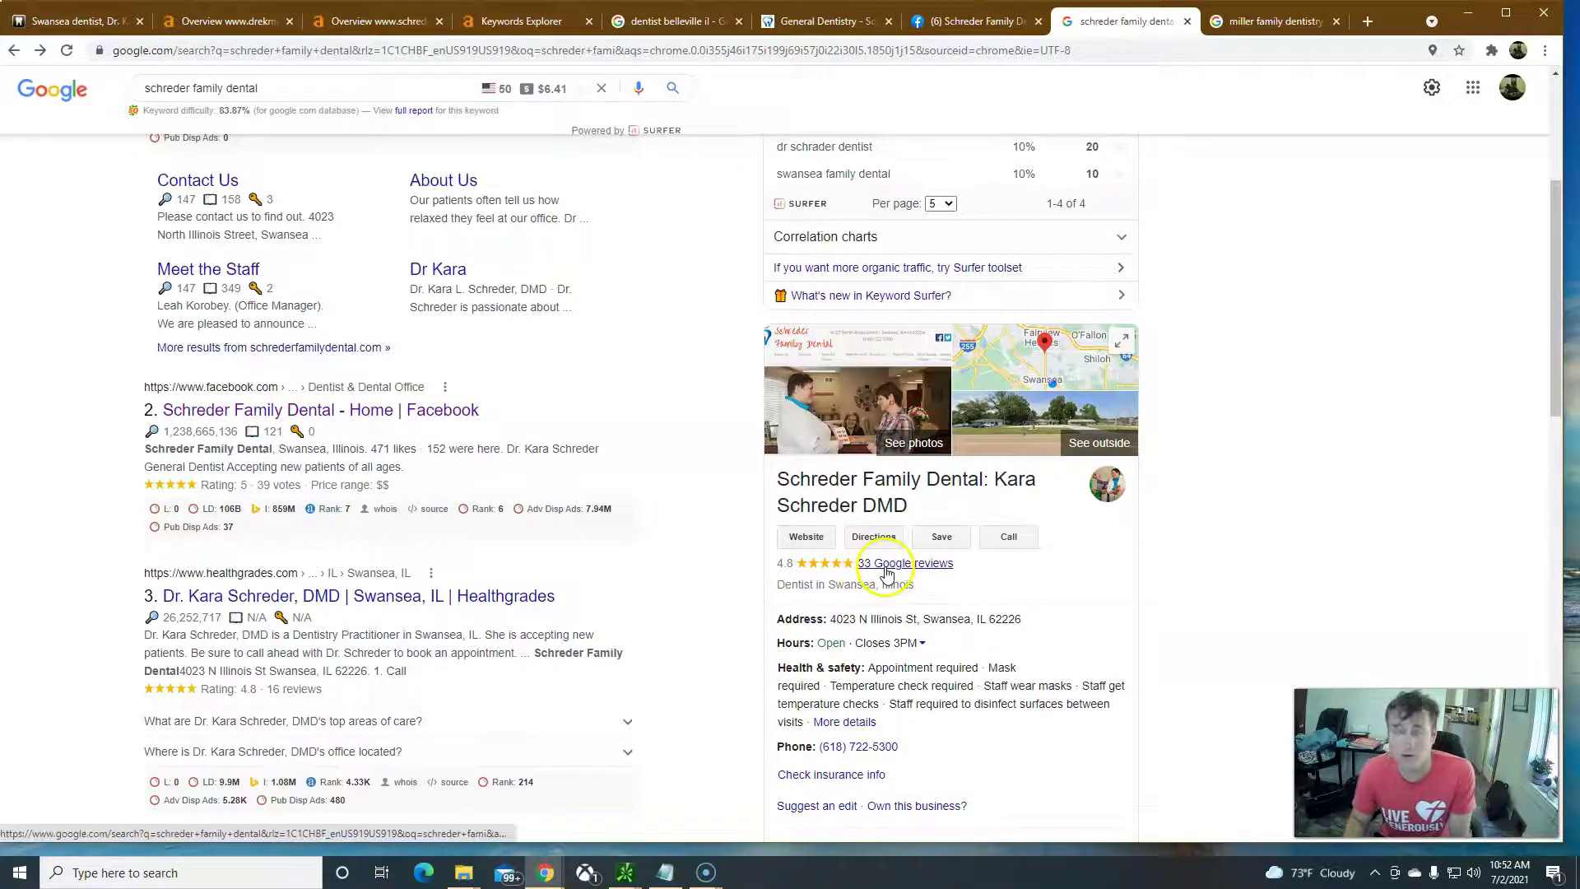
# Step: Return to the Miller Family Dentistry business profile and compare its reviews and contact details
pyautogui.click(1247, 24)
pyautogui.scroll(-2, 880, 567)
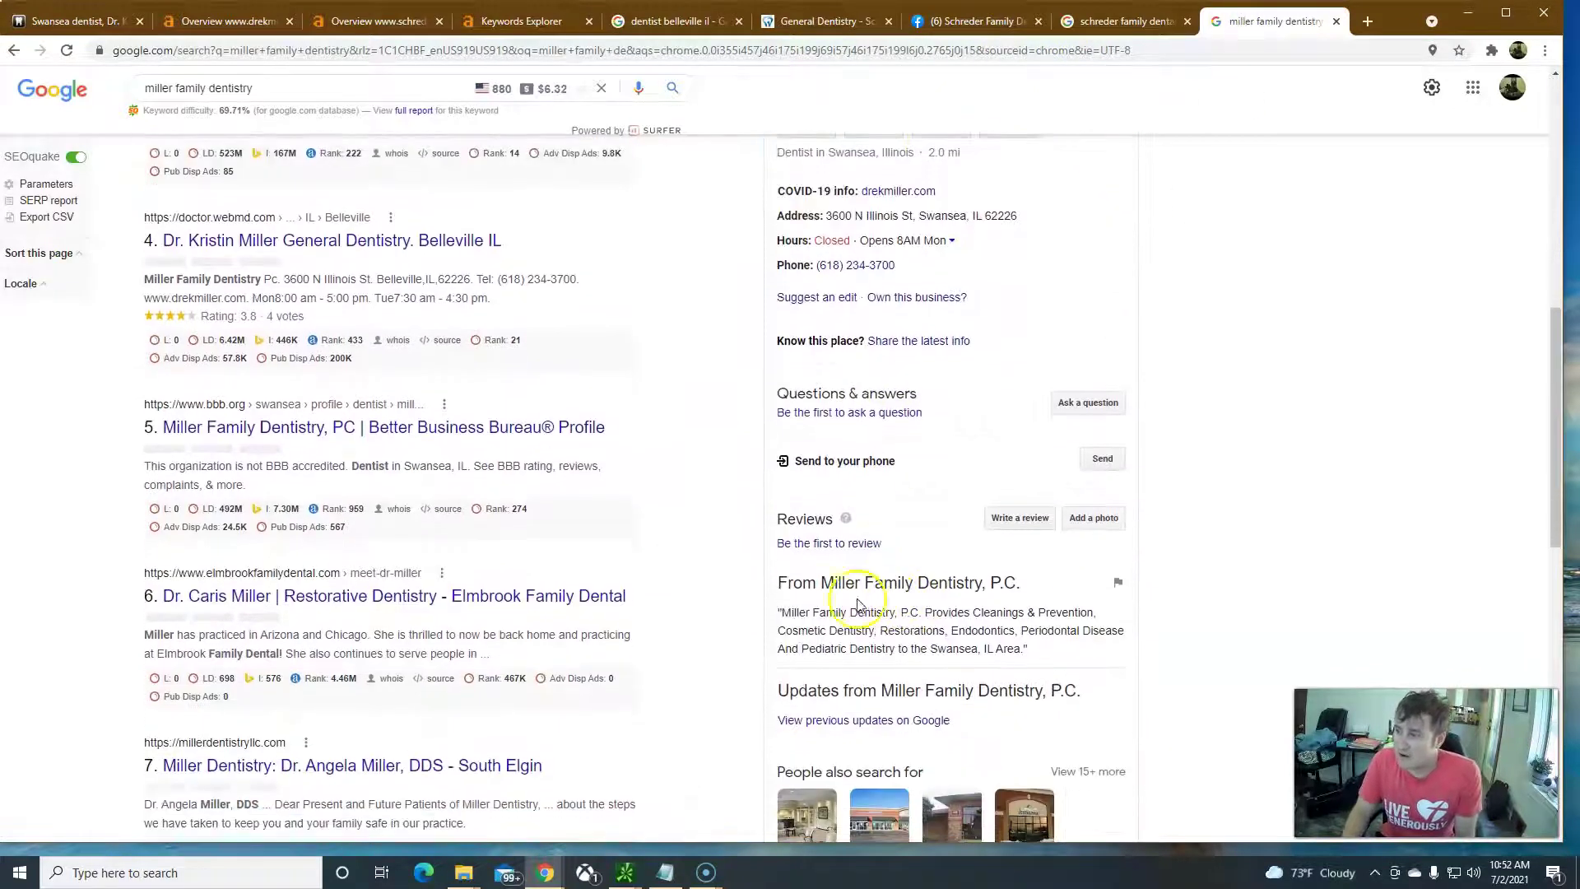
pyautogui.scroll(4, 823, 559)
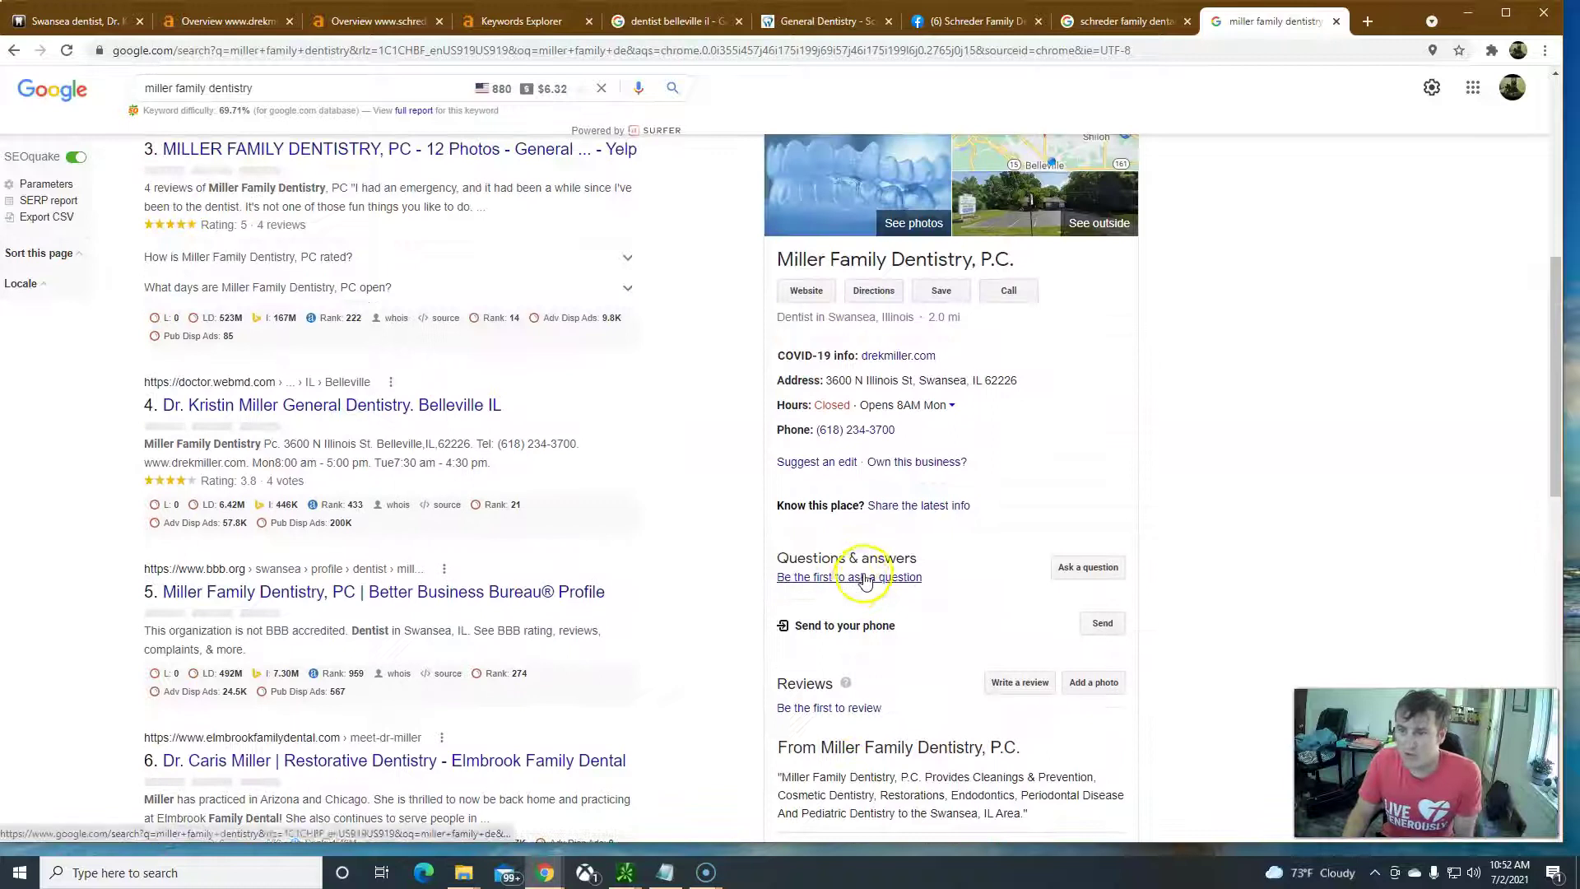
pyautogui.scroll(-1, 864, 580)
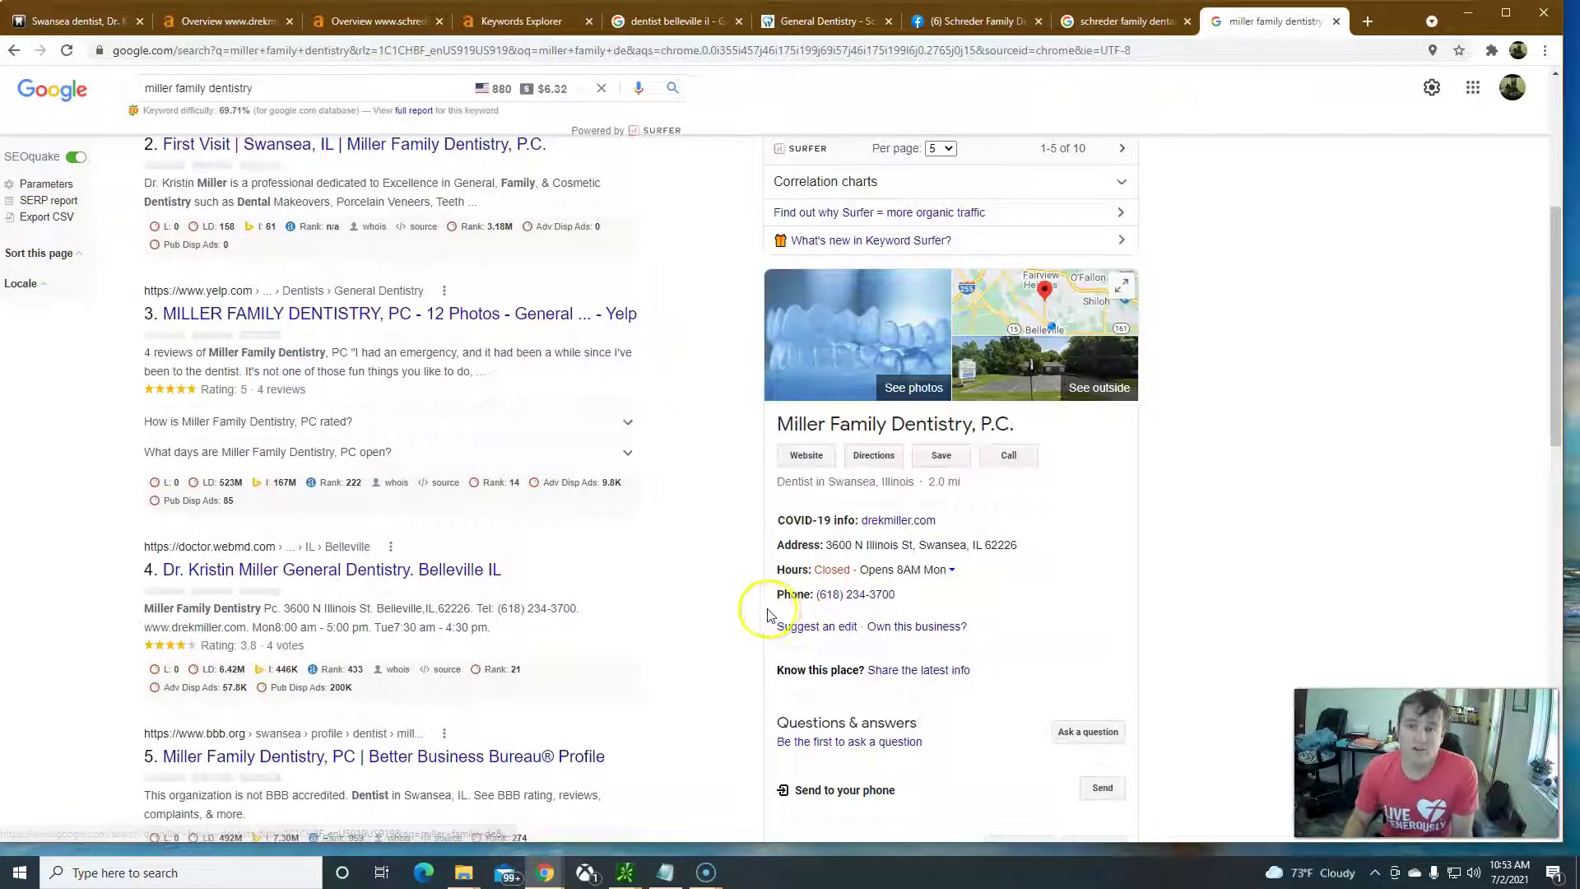
# Step: Open Miller Family Dentistry's website from its Google business profile and review the homepage down to the footer
pyautogui.scroll(1, 771, 635)
pyautogui.scroll(2, 781, 635)
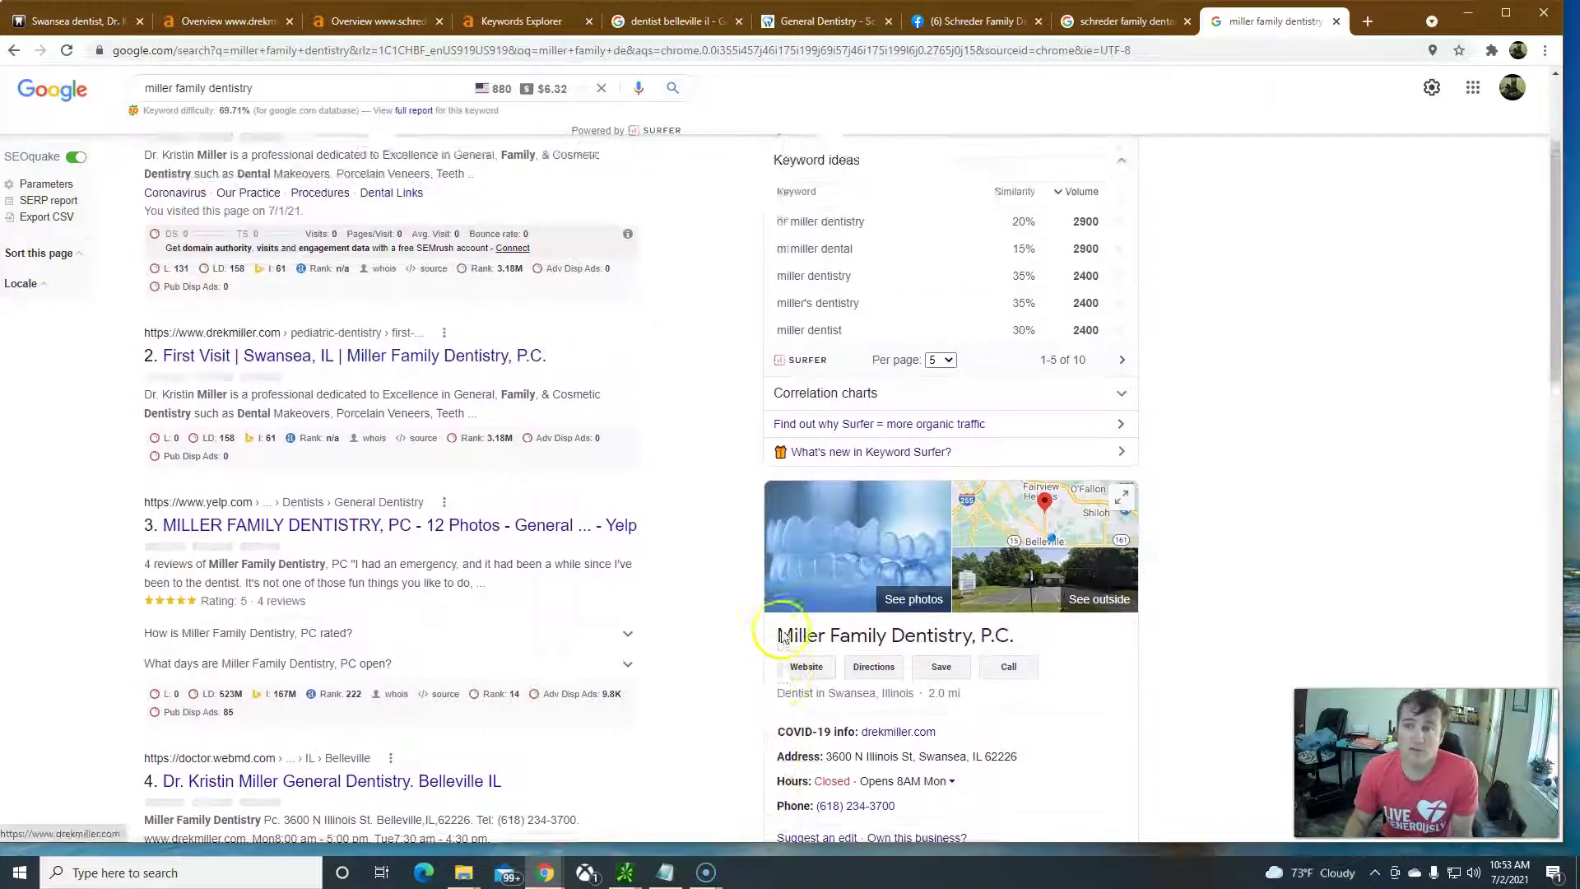
pyautogui.scroll(2, 782, 635)
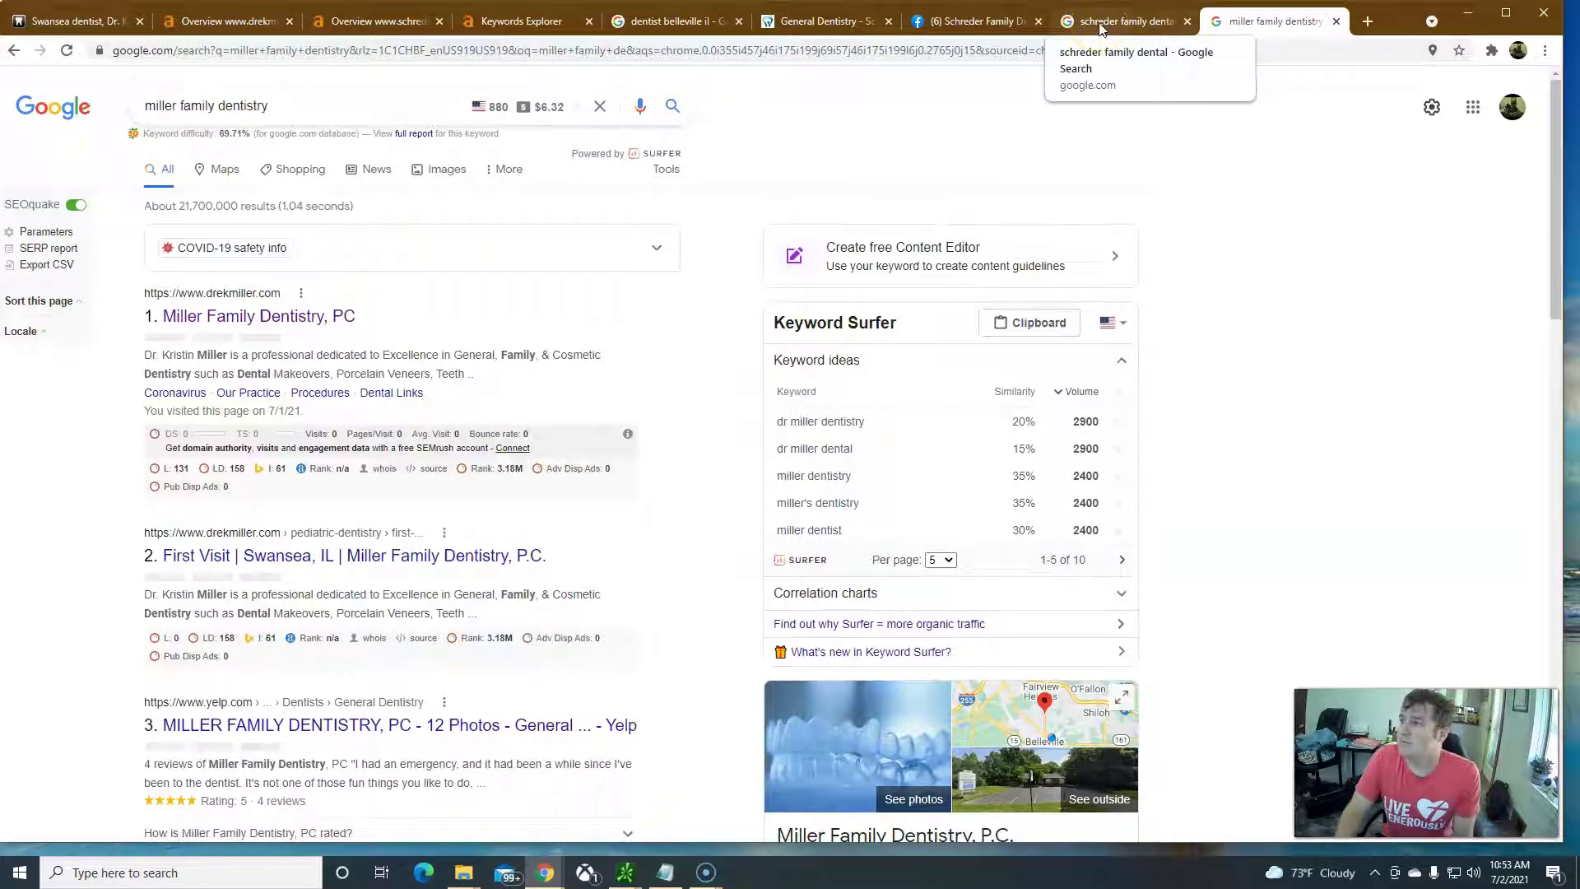
pyautogui.scroll(-5, 1112, 461)
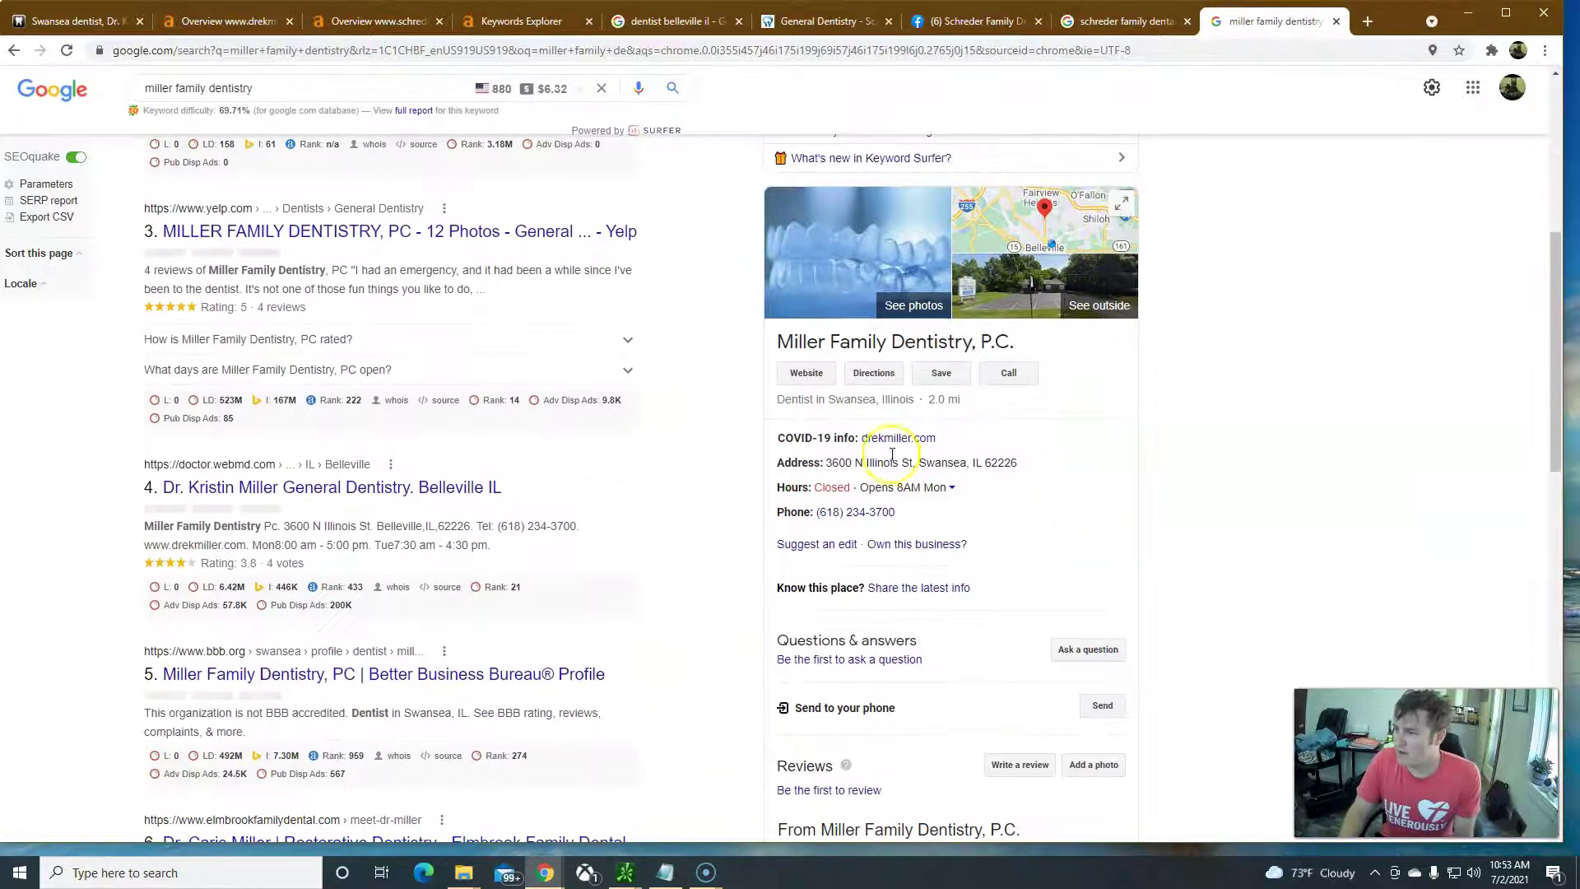
pyautogui.click(805, 373)
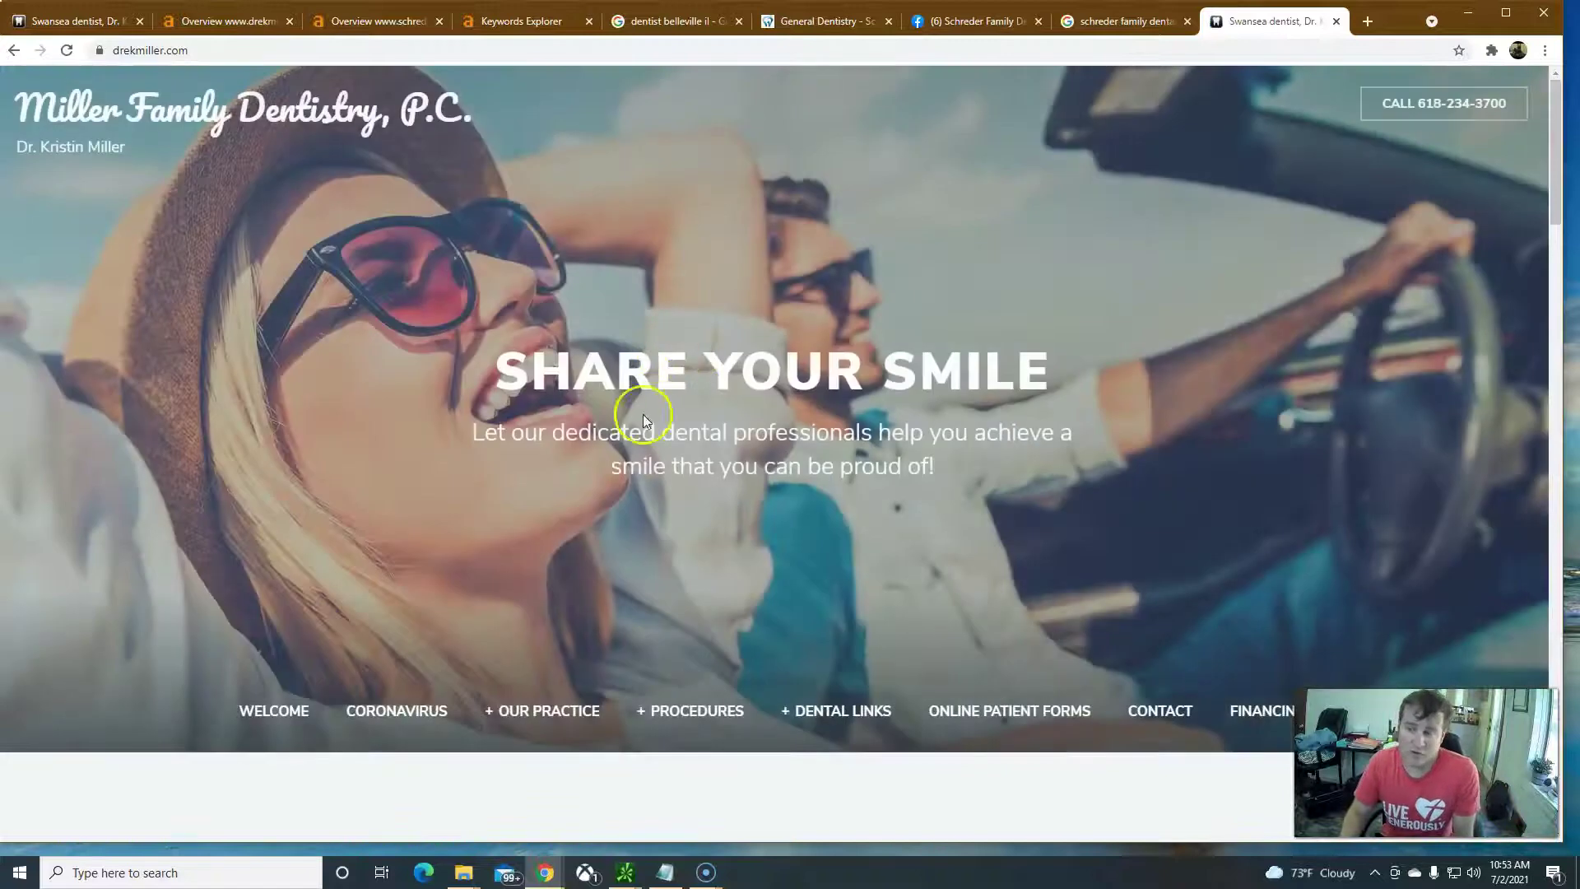
pyautogui.scroll(-15, 682, 480)
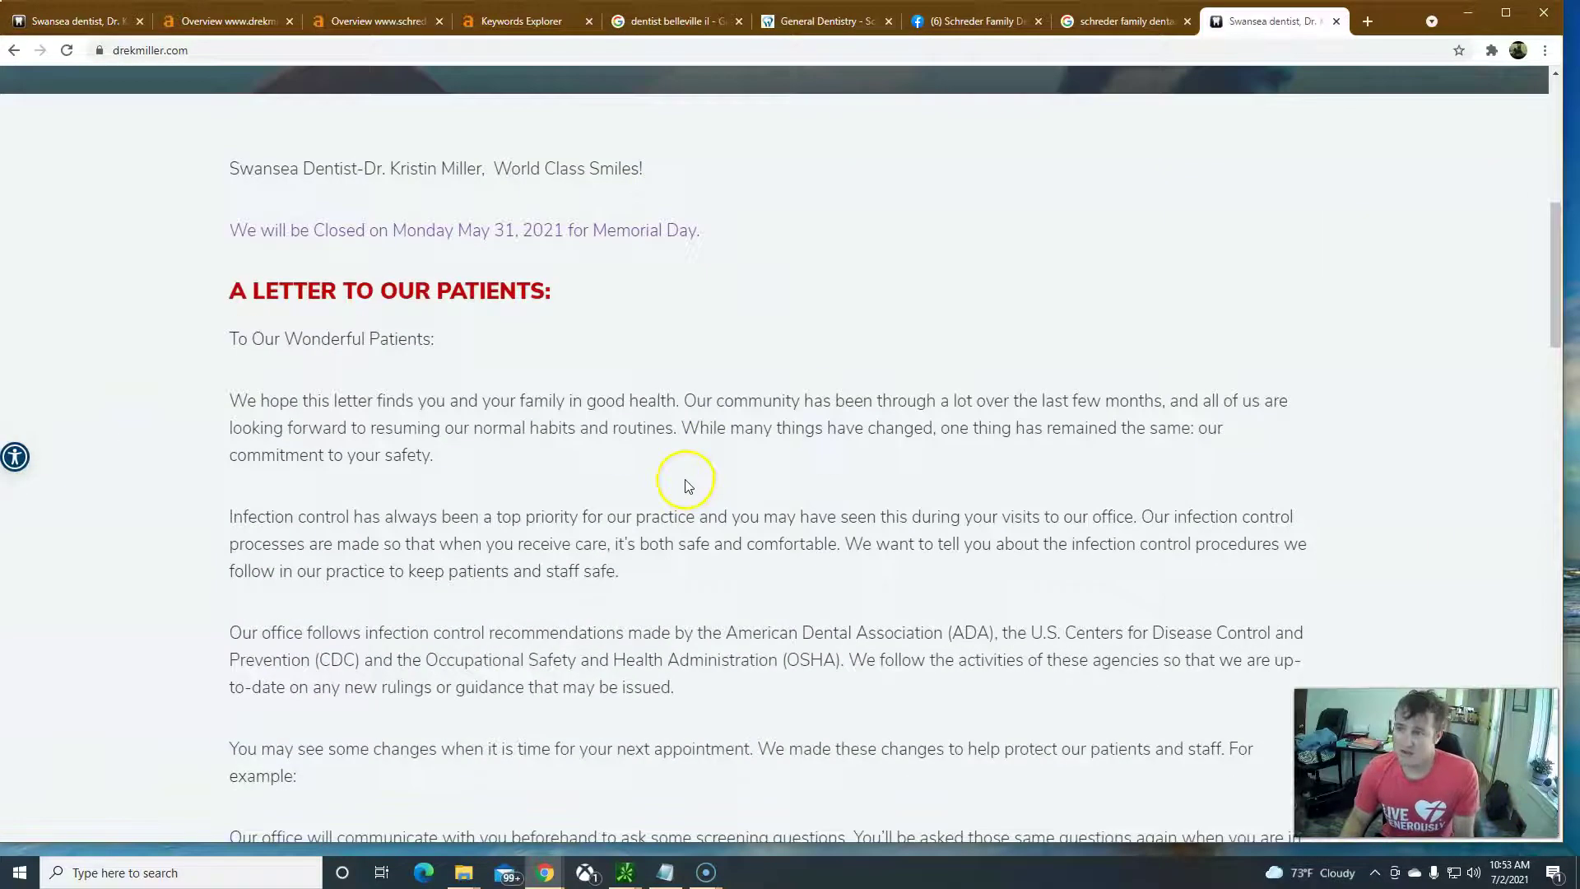
pyautogui.scroll(-9, 684, 480)
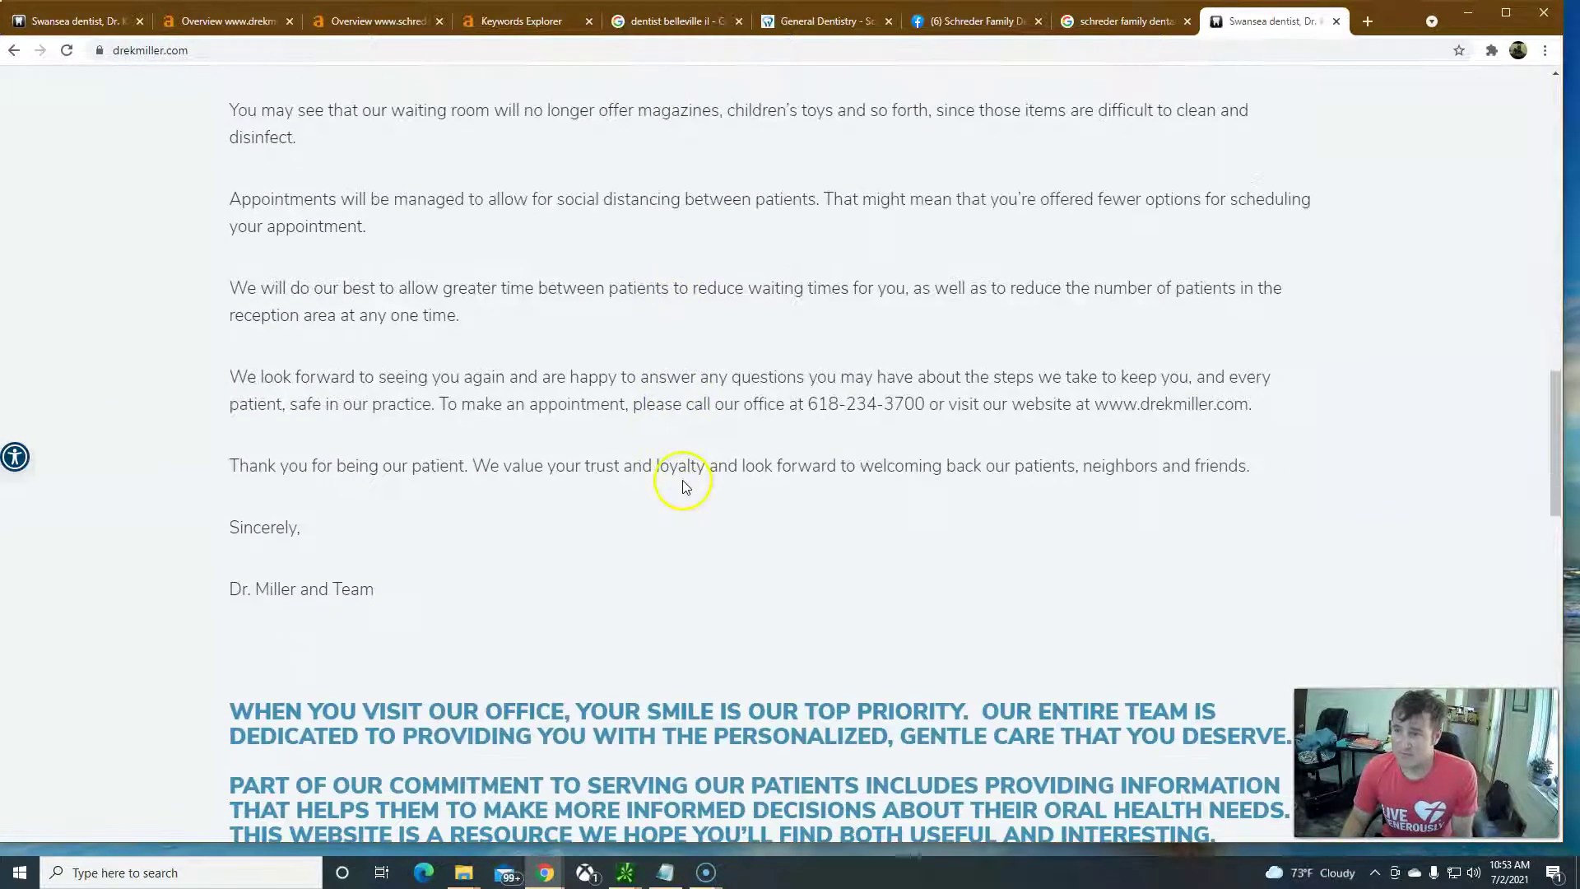
pyautogui.scroll(-14, 679, 488)
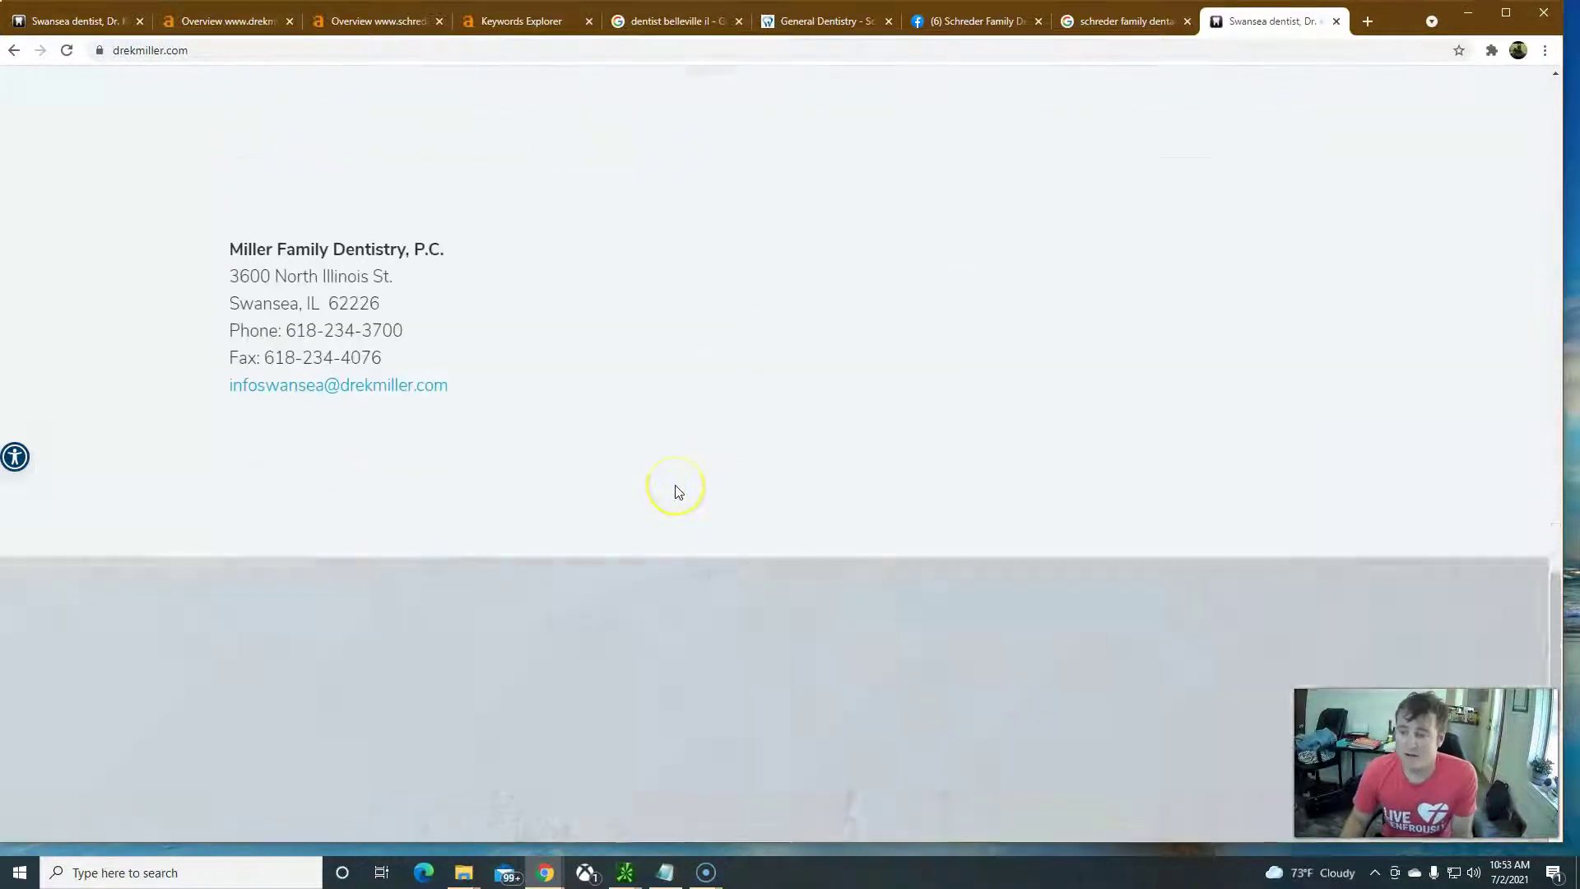
pyautogui.scroll(-2, 676, 486)
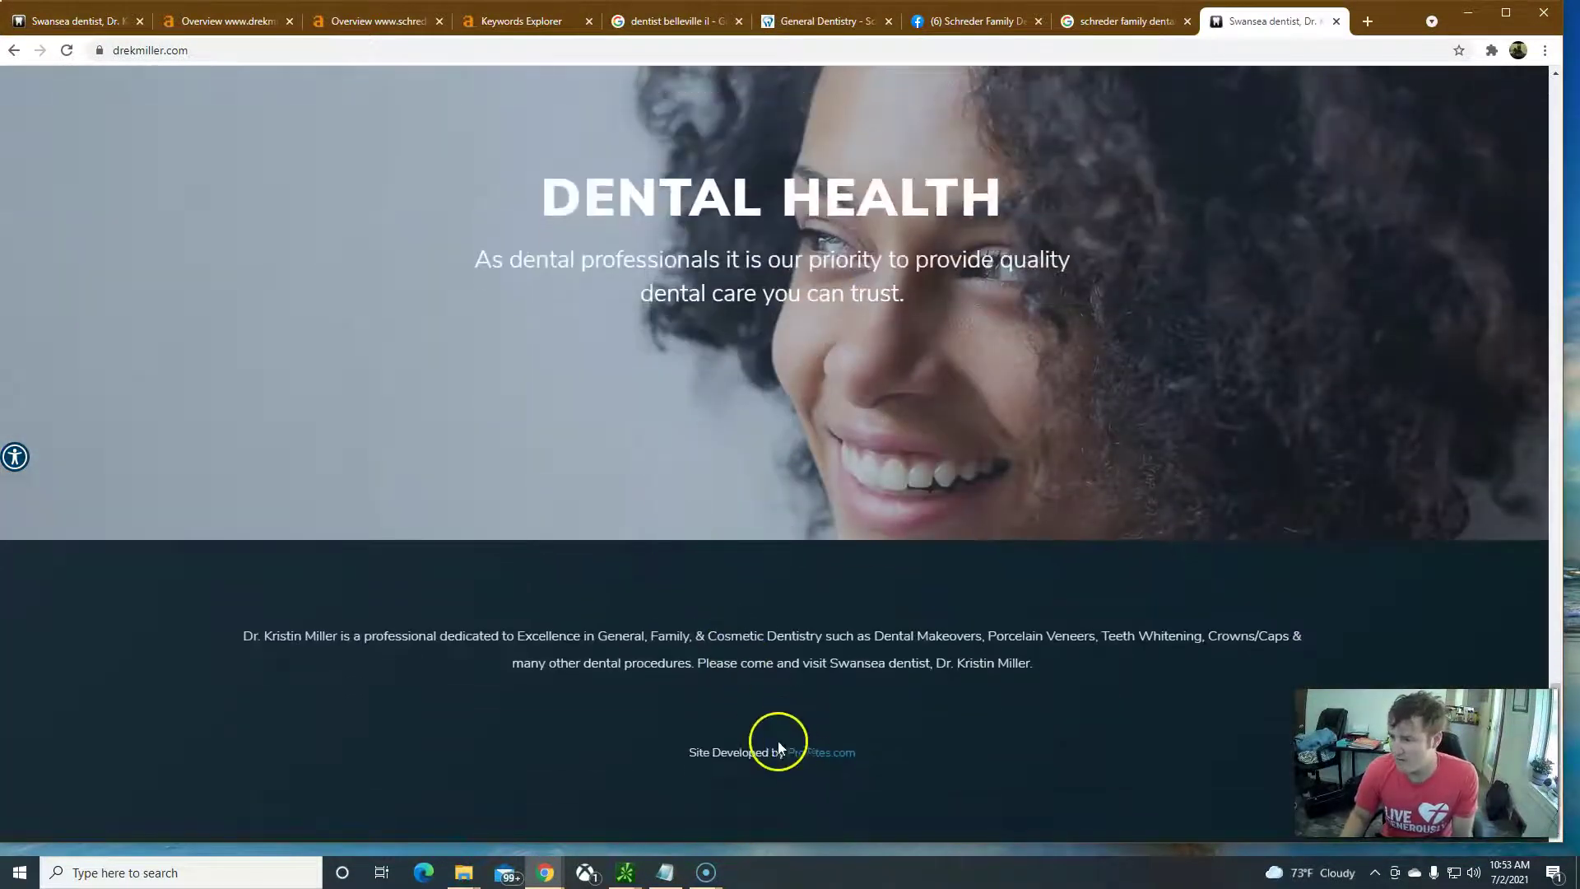
pyautogui.scroll(10, 706, 412)
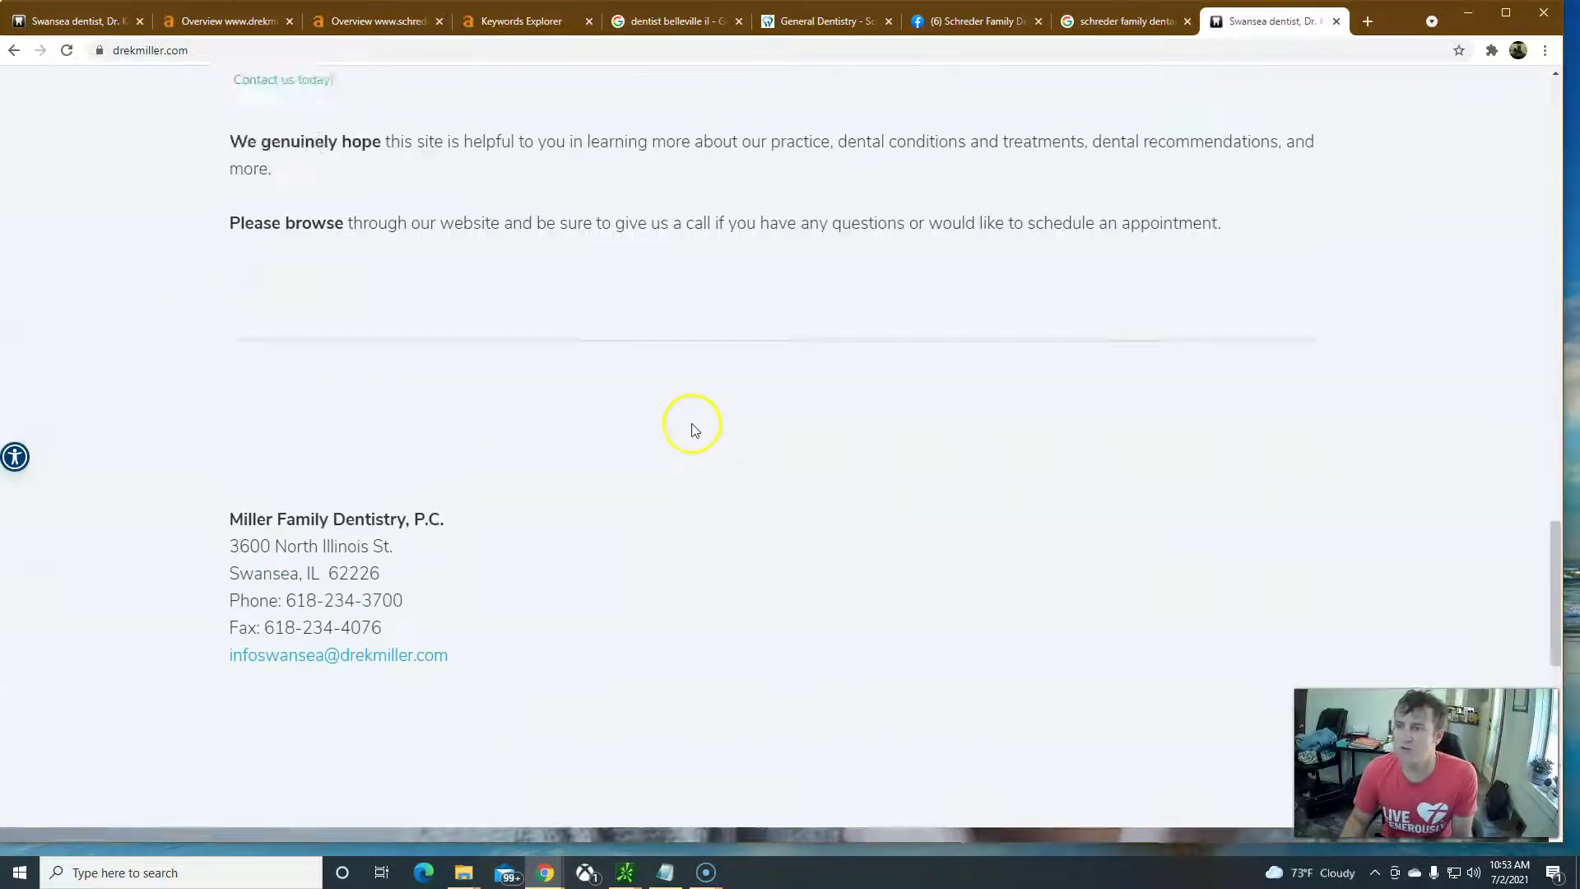
pyautogui.scroll(15, 693, 429)
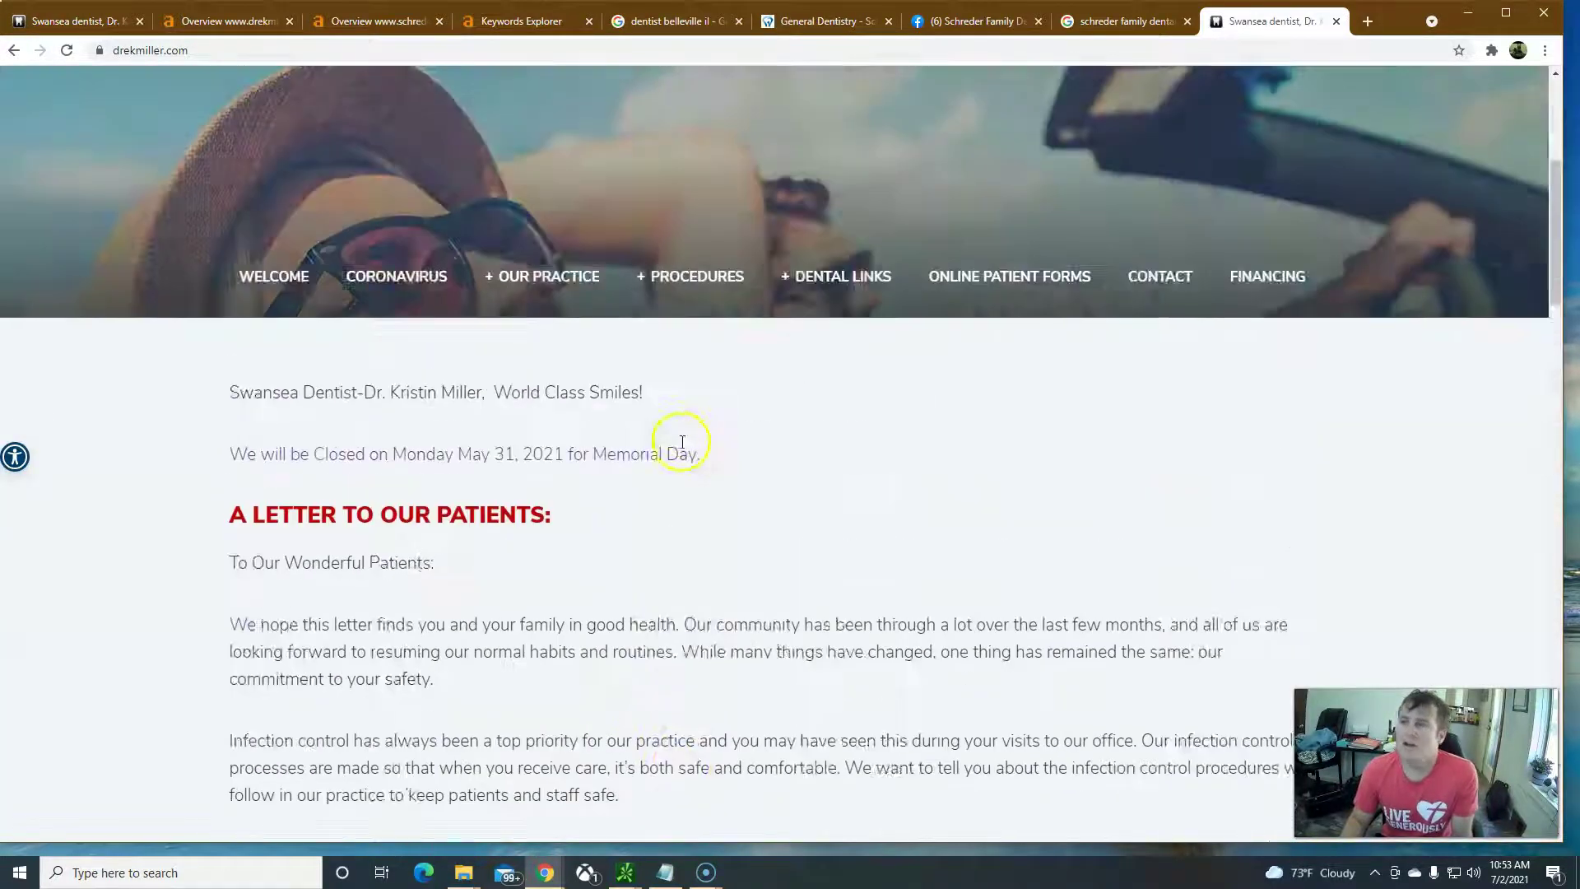
pyautogui.scroll(4, 682, 442)
# Step: Compare the Ahrefs overviews of drekmiller.com and schrederfamilydental.com, highlighting each site's organic traffic value
pyautogui.click(219, 20)
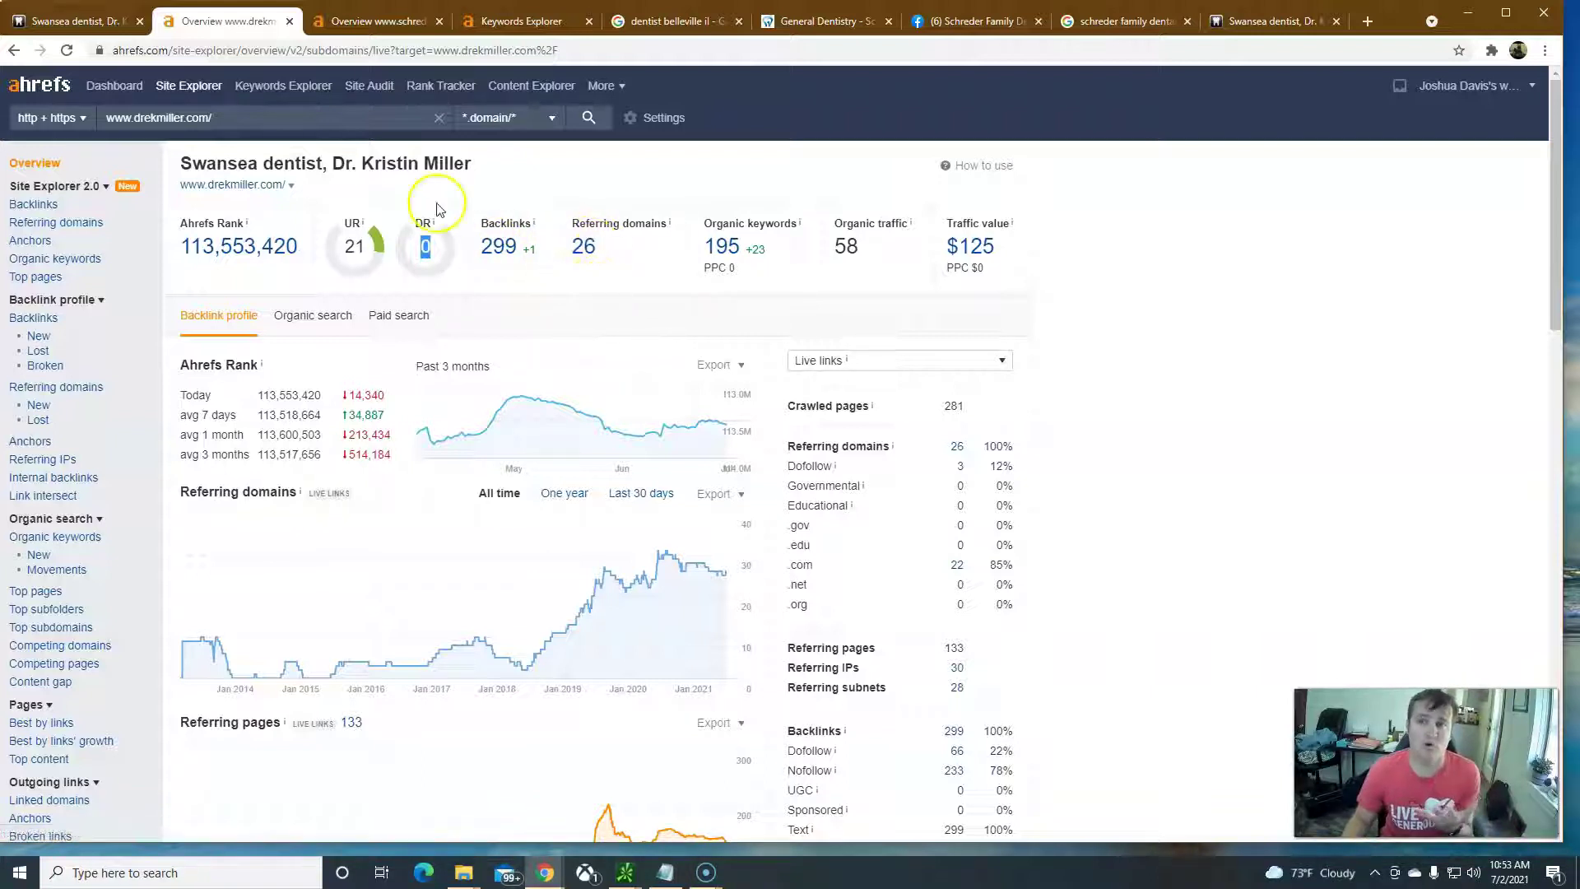
pyautogui.click(364, 25)
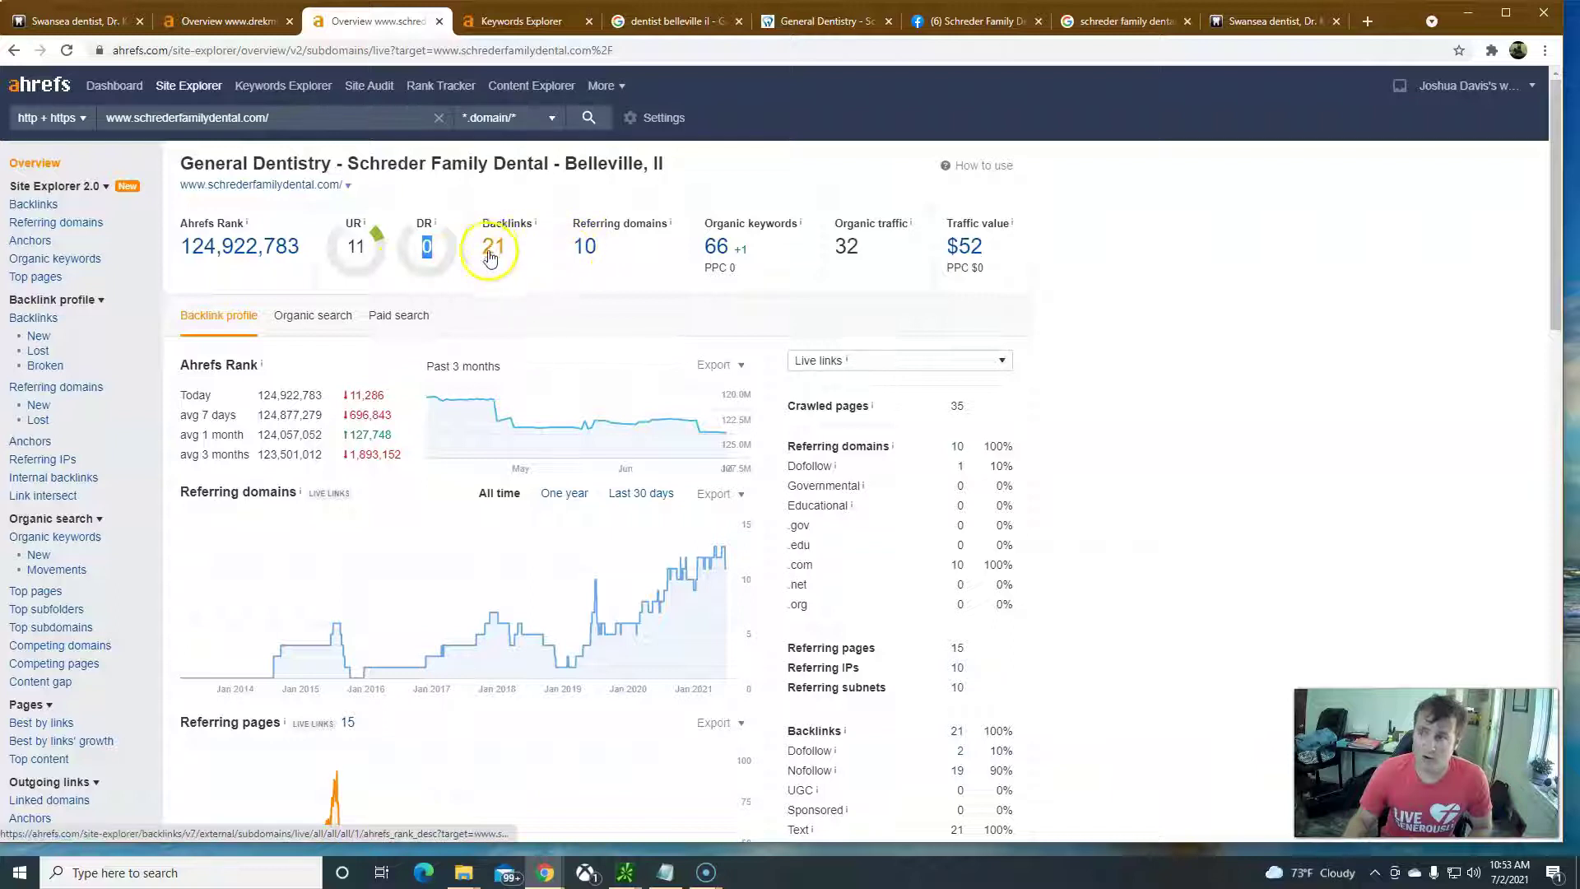
pyautogui.moveTo(829, 255); pyautogui.dragTo(864, 253)
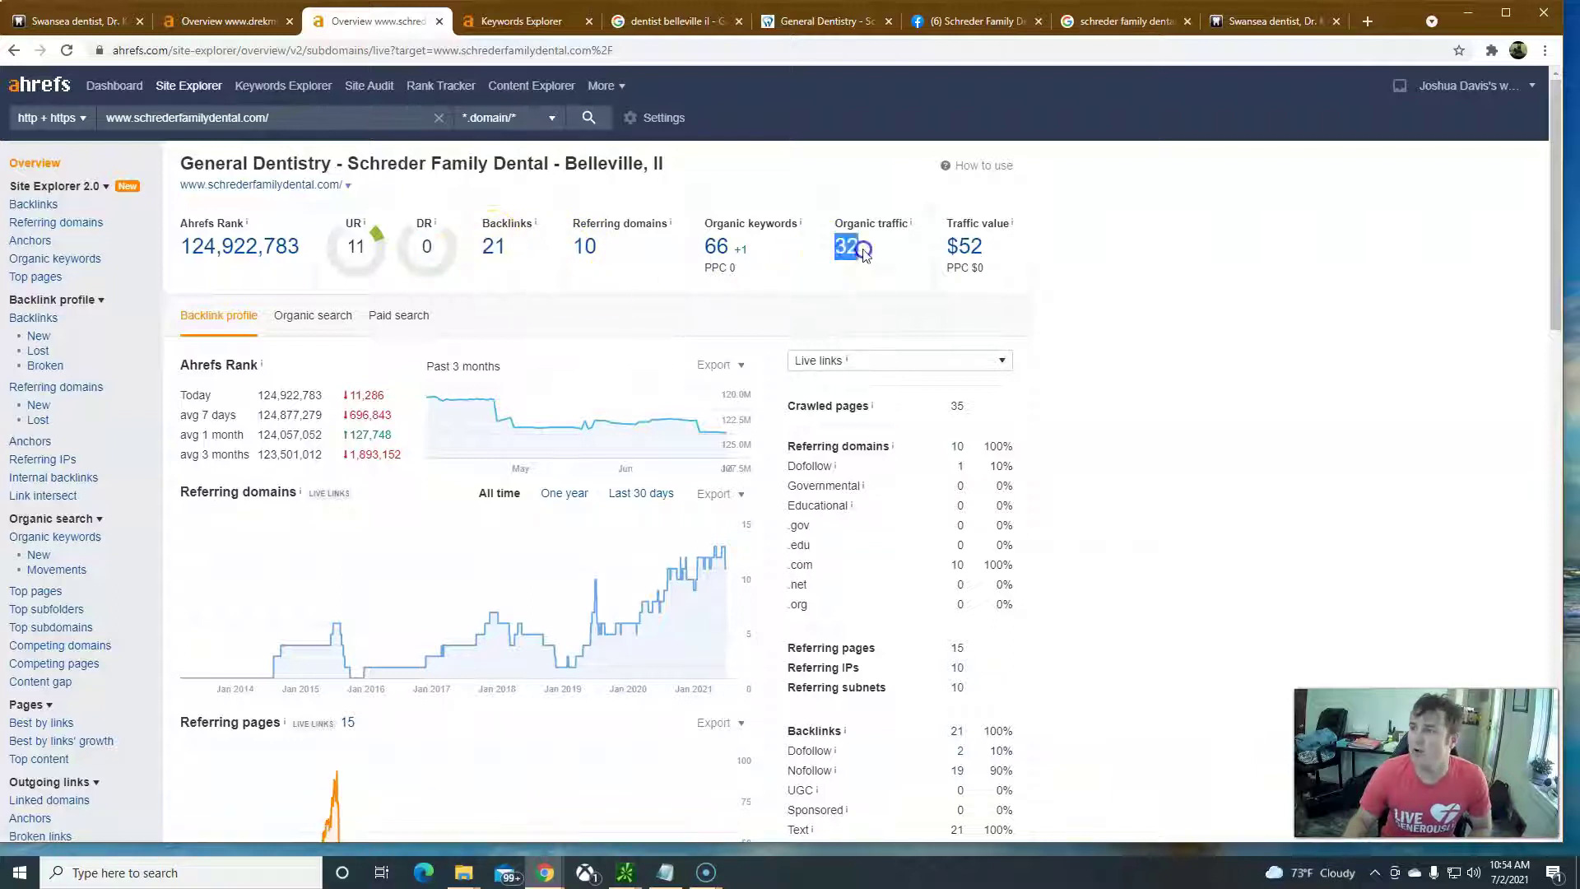
pyautogui.doubleClick(843, 247)
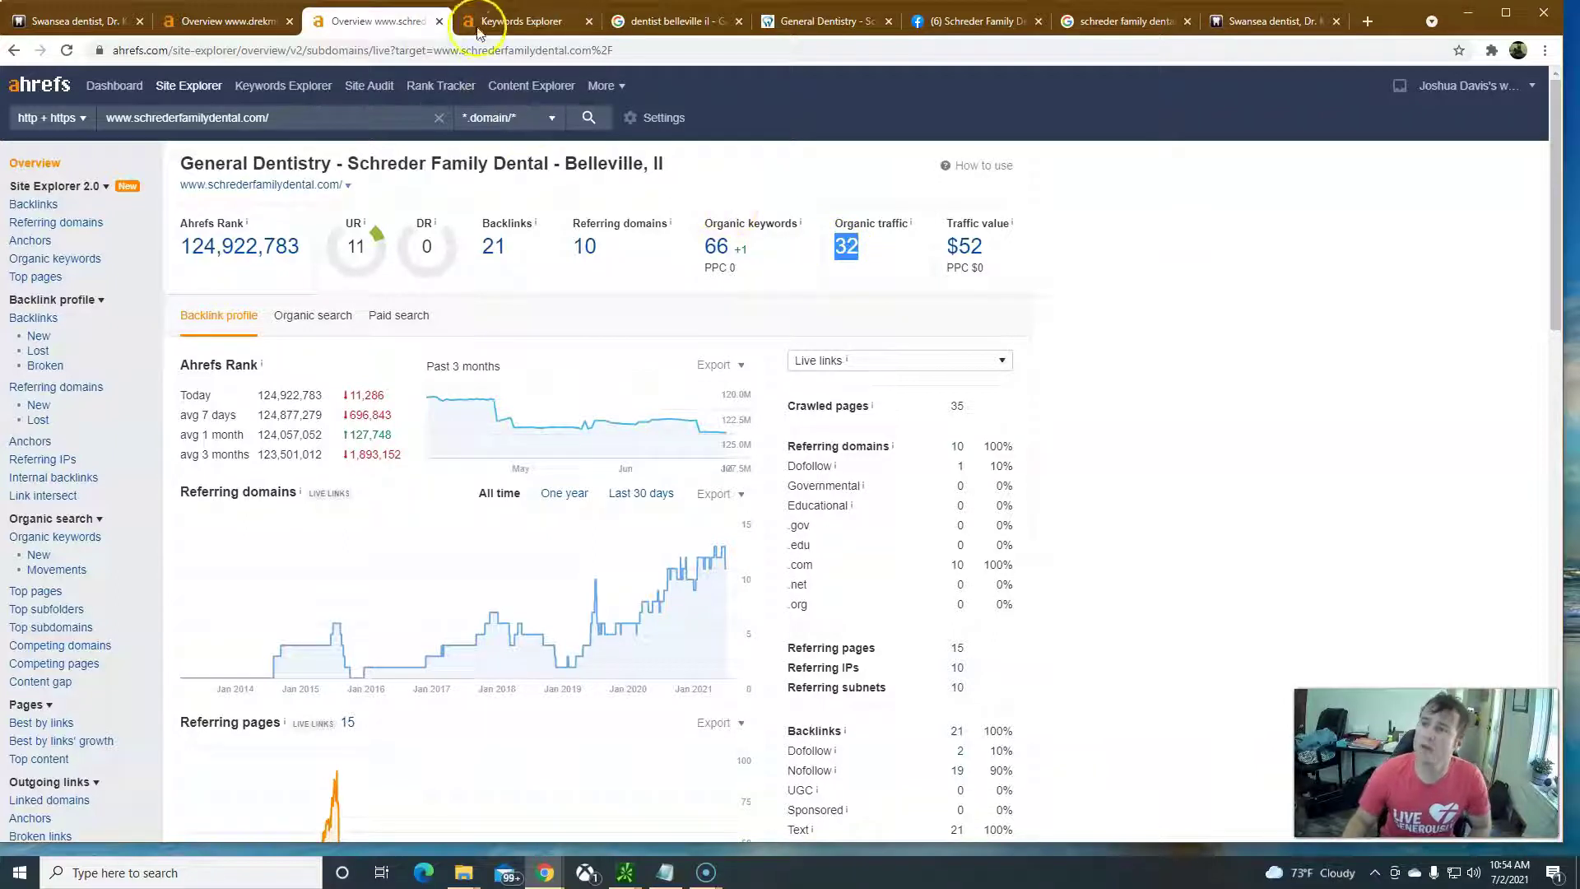
pyautogui.click(230, 25)
pyautogui.moveTo(832, 247); pyautogui.dragTo(865, 257)
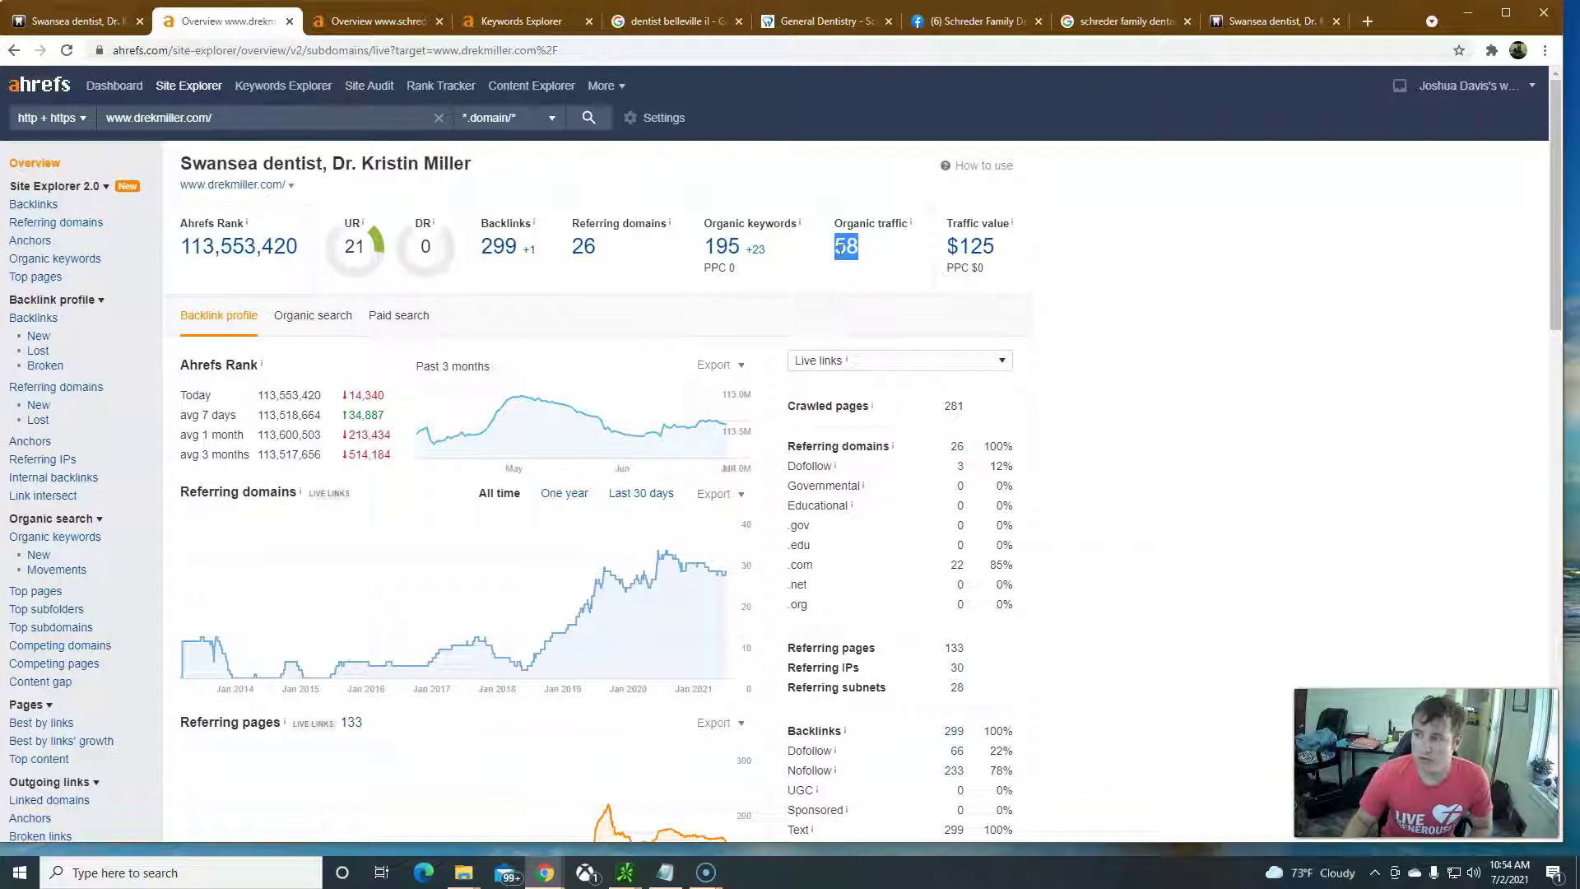
pyautogui.doubleClick(836, 251)
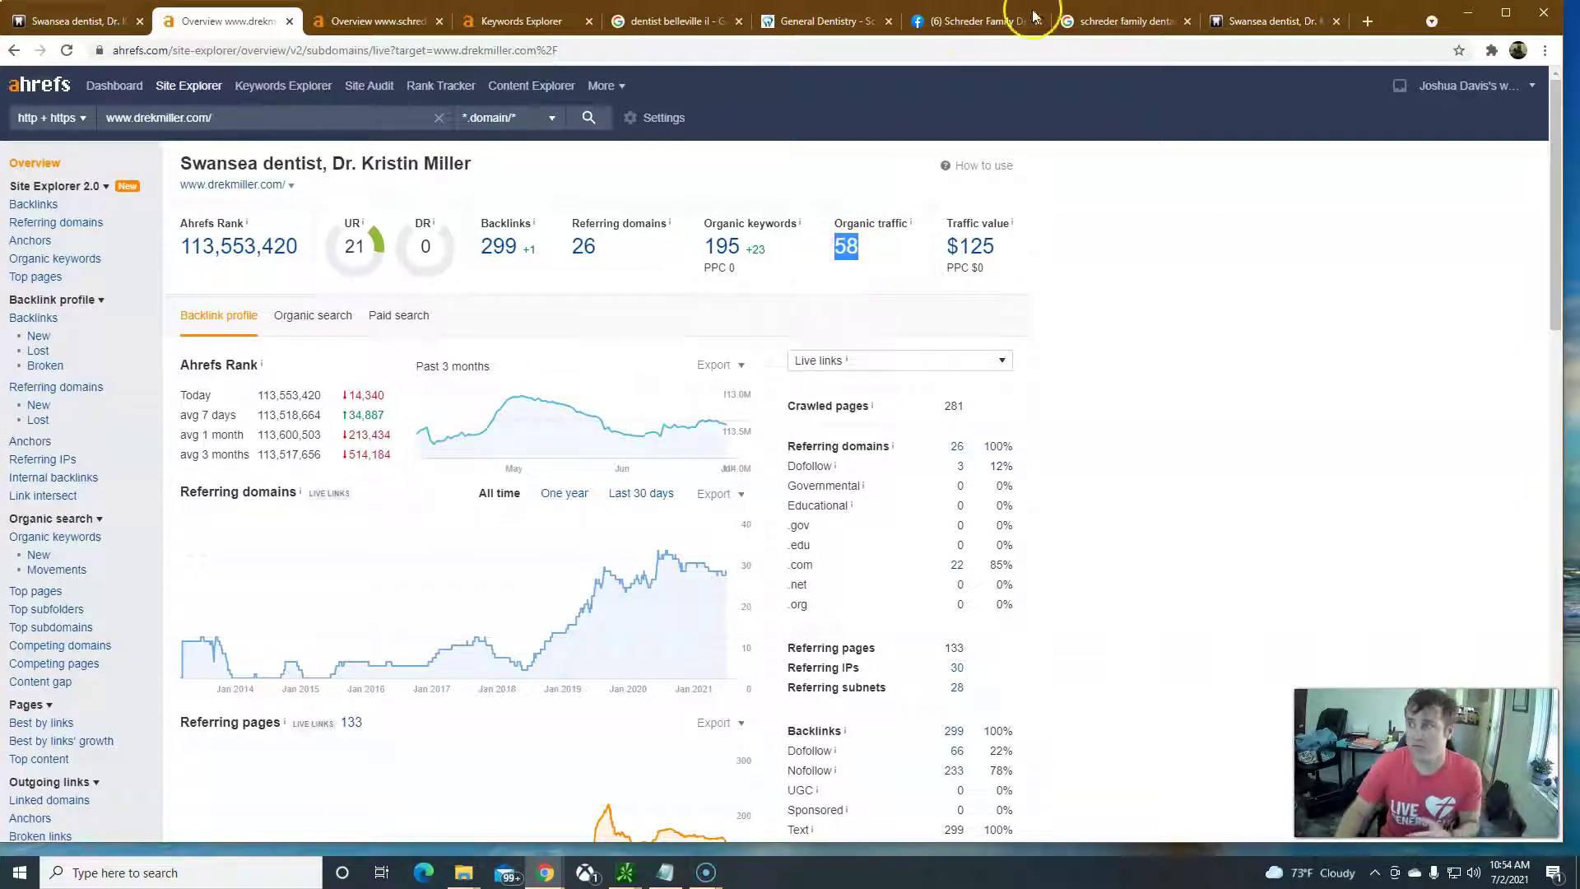
# Step: Go back from the drekmiller.com homepage to the "miller family dentistry" results and re-examine the business profile's details and reviews
pyautogui.click(1106, 21)
pyautogui.click(1246, 23)
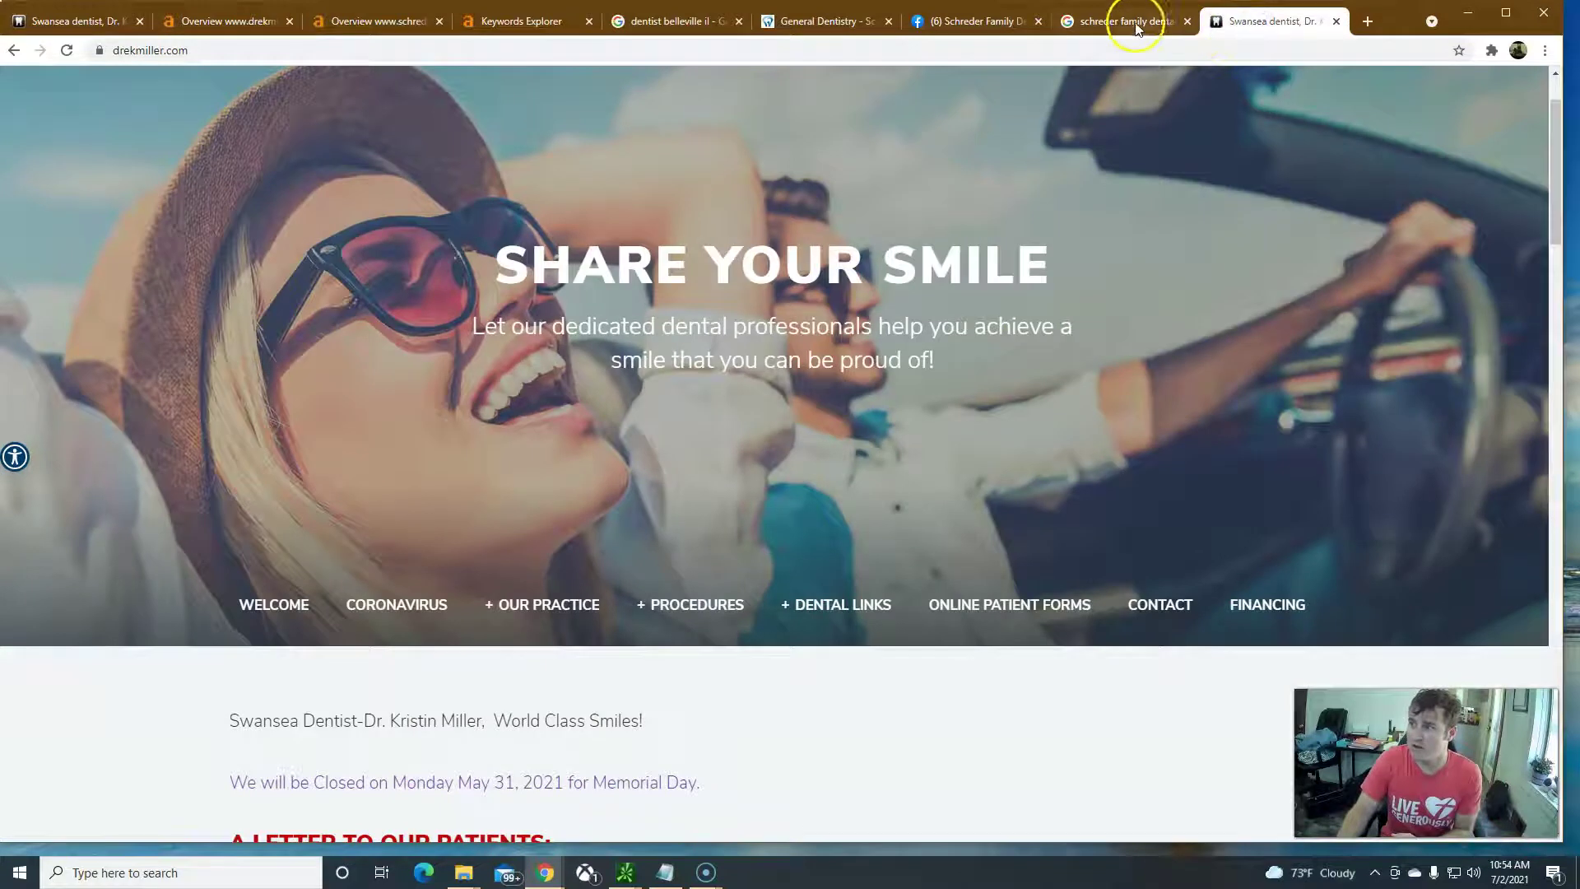
pyautogui.click(954, 22)
pyautogui.click(1243, 25)
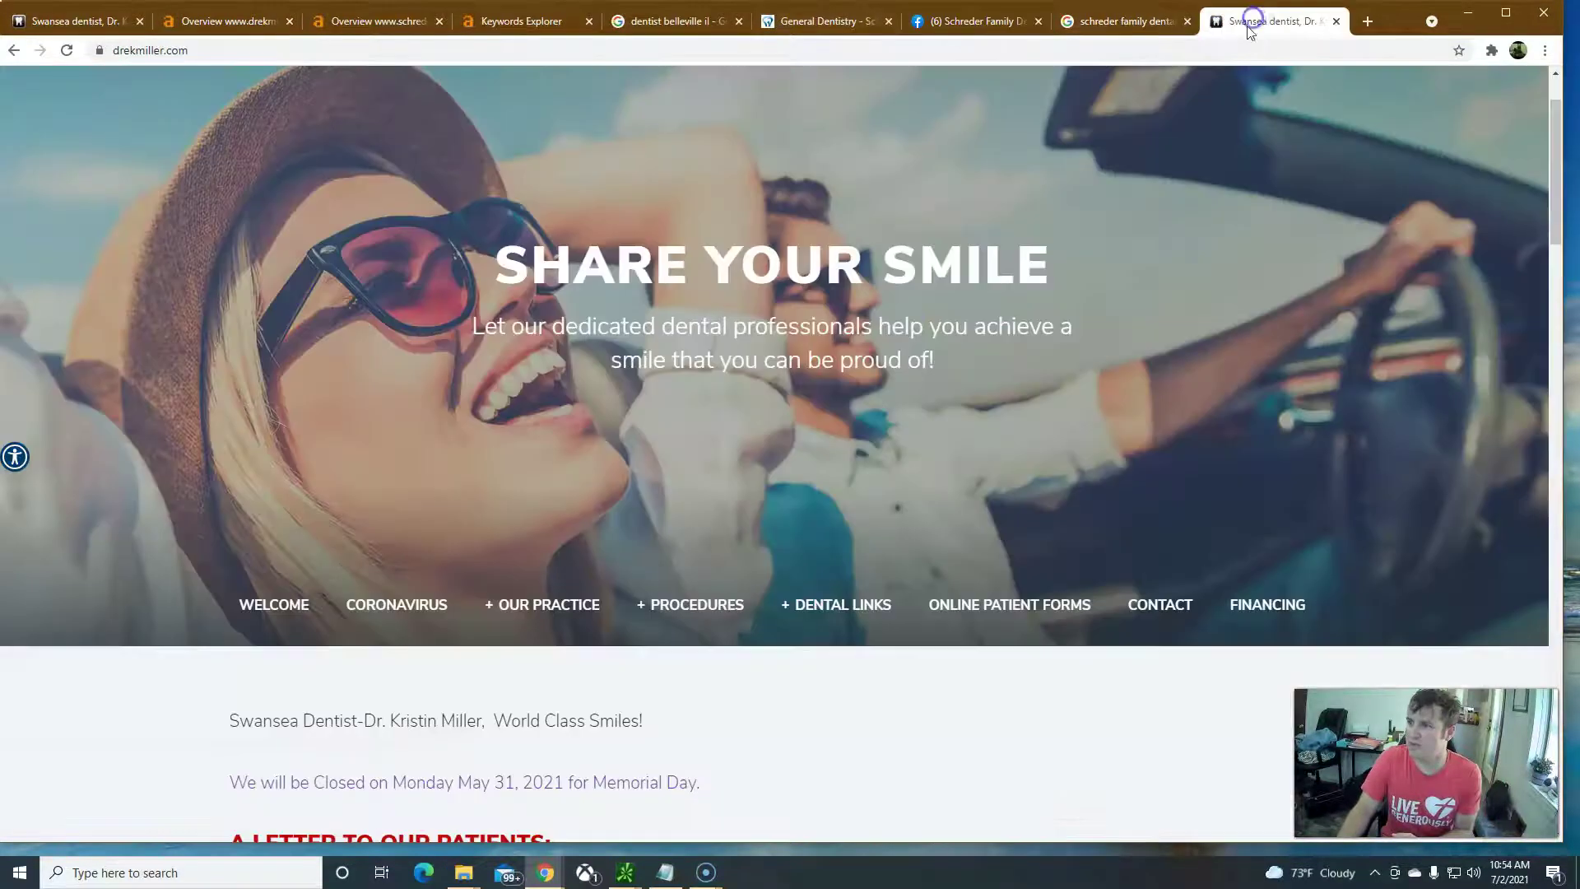
pyautogui.click(14, 50)
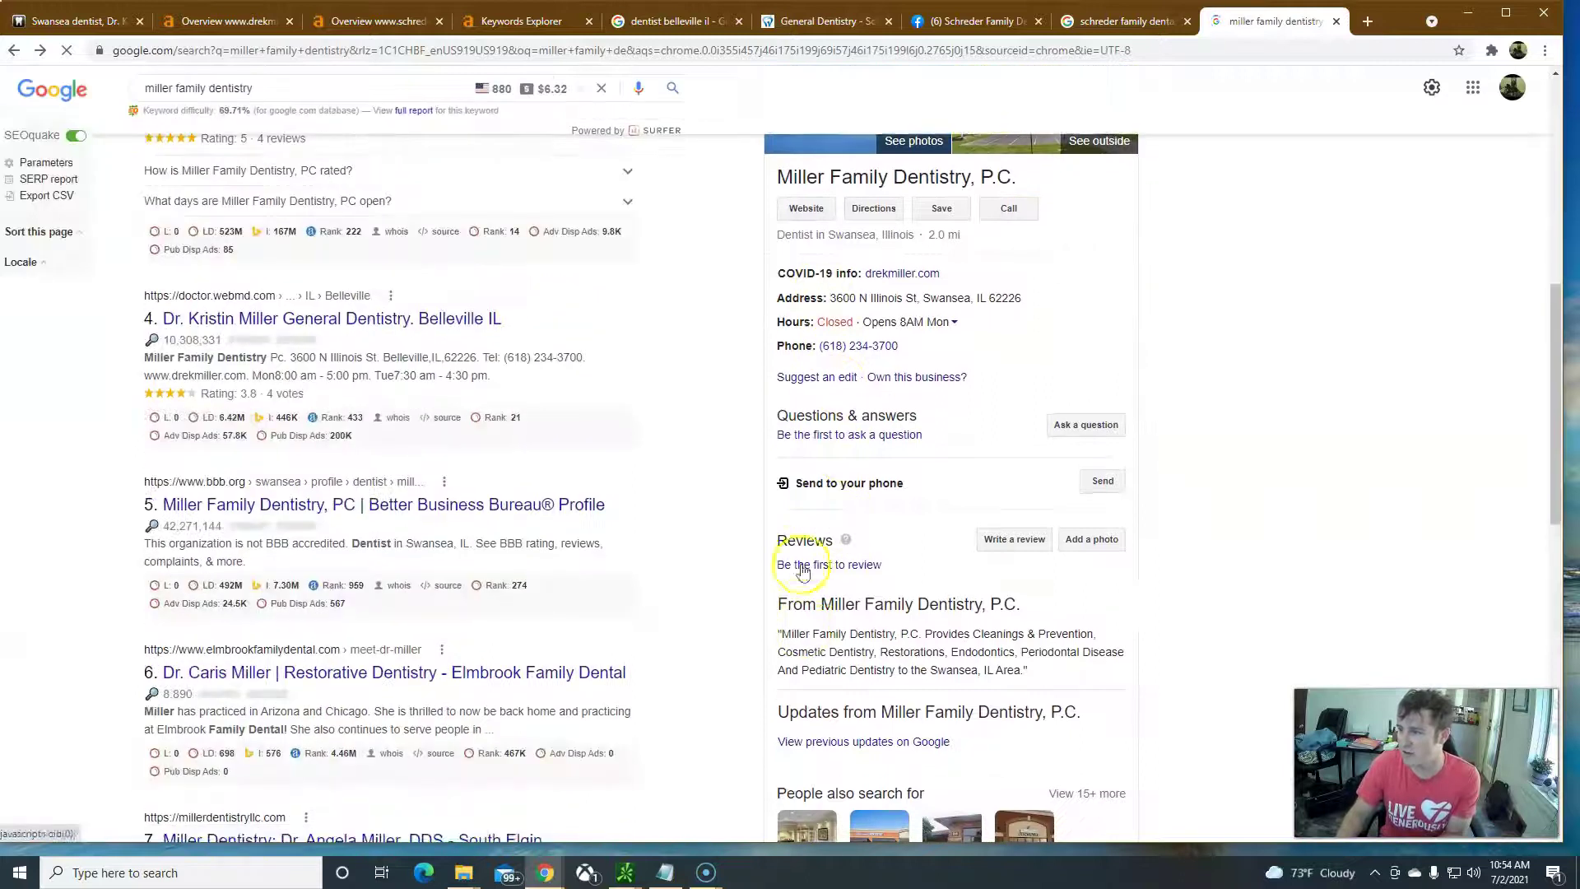
pyautogui.scroll(7, 868, 625)
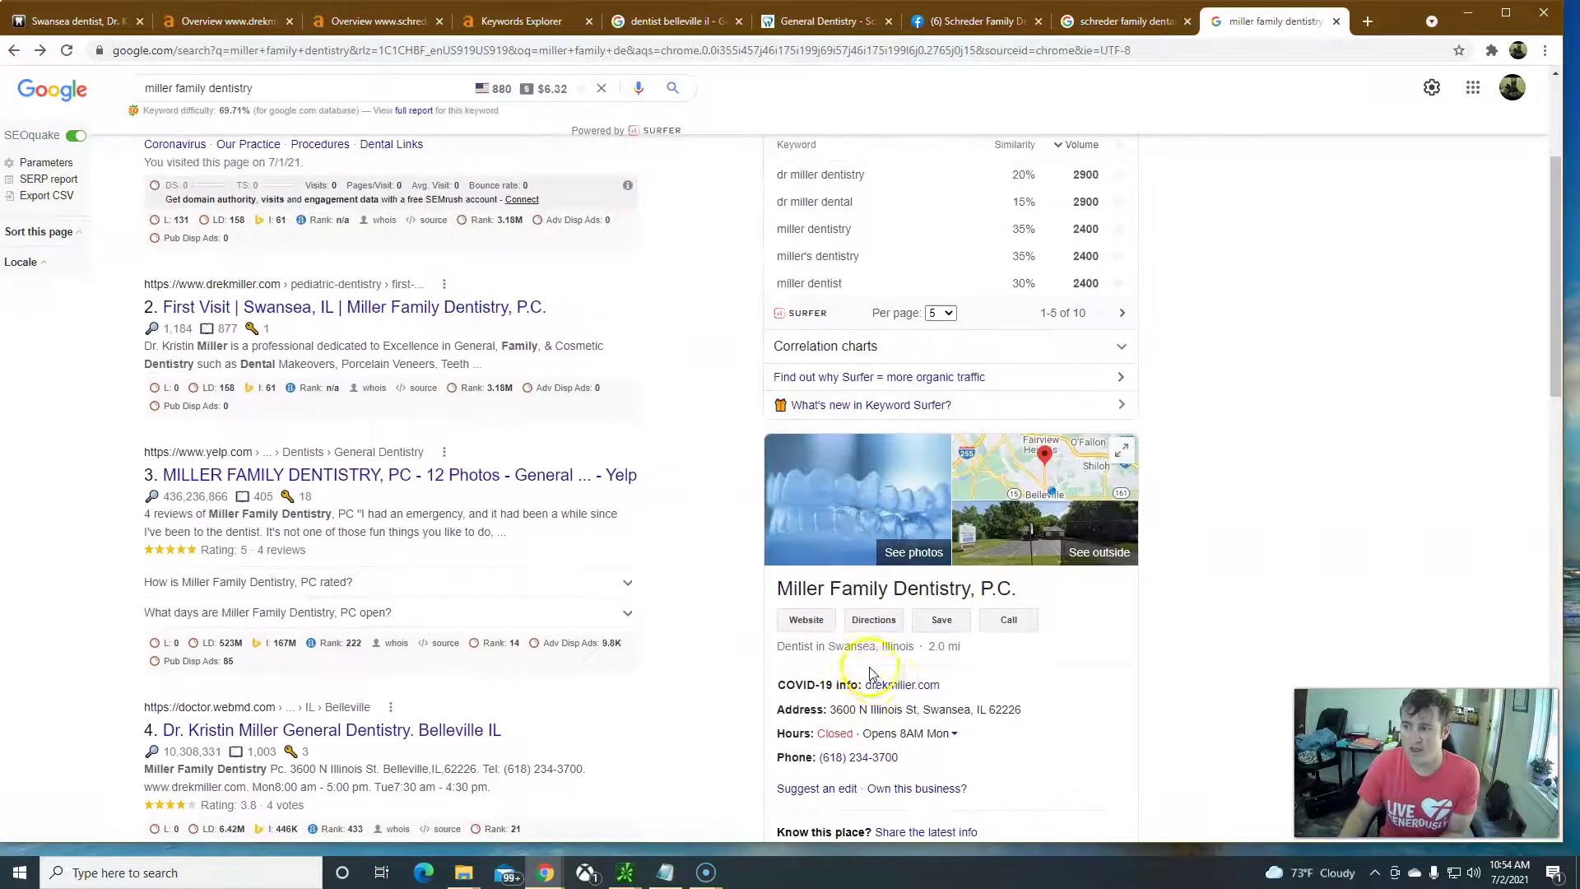
pyautogui.scroll(-4, 875, 687)
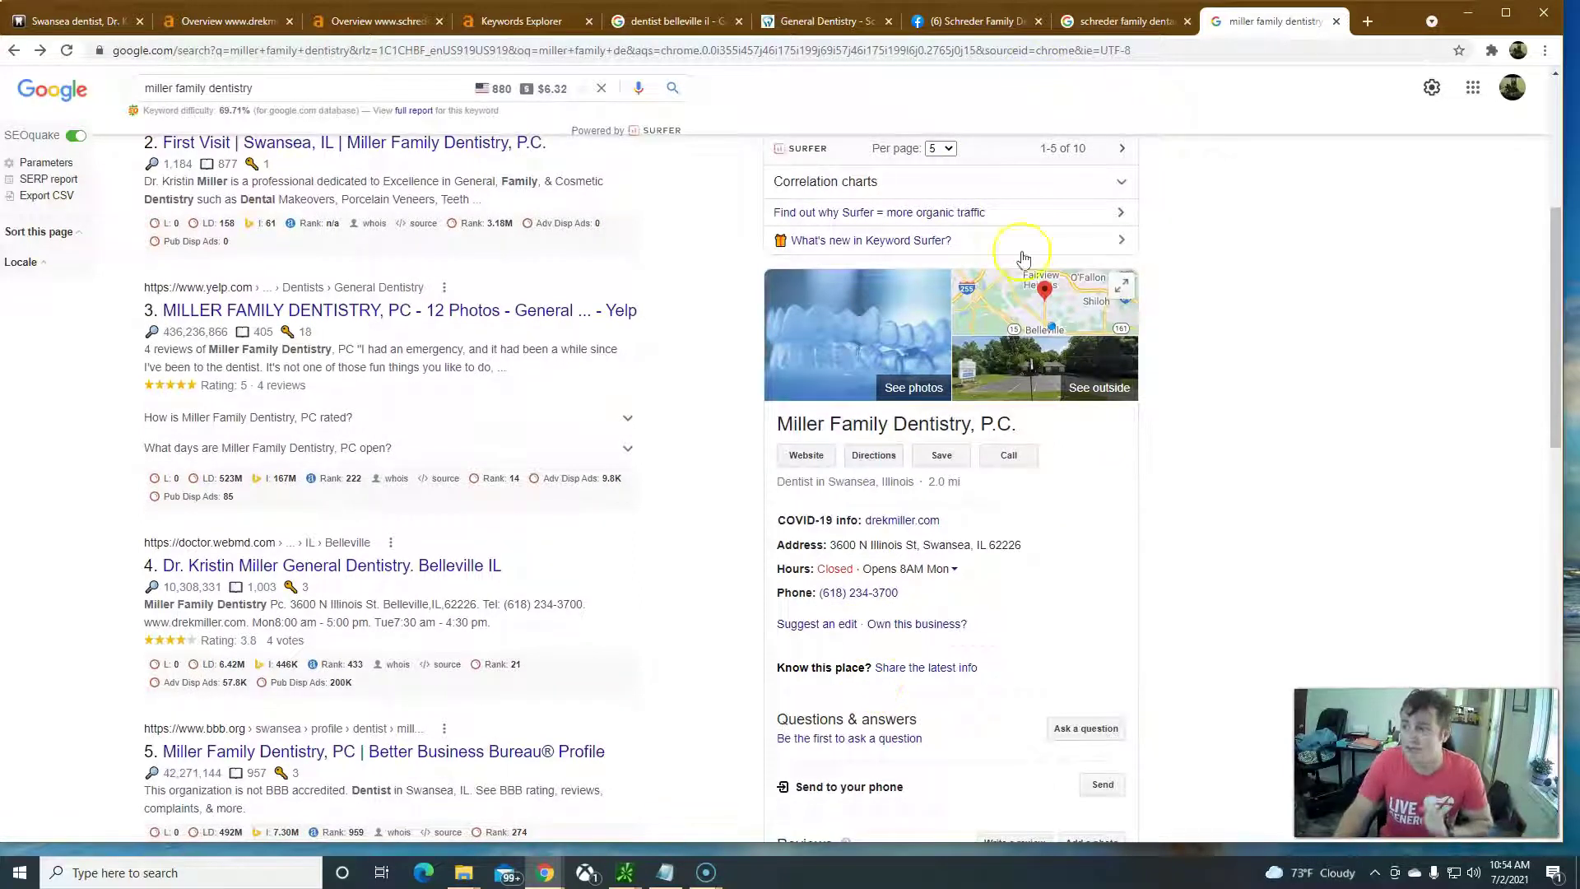
# Step: Review the business profile and top organic listings in the "schreder family dental" Google results
pyautogui.click(1098, 22)
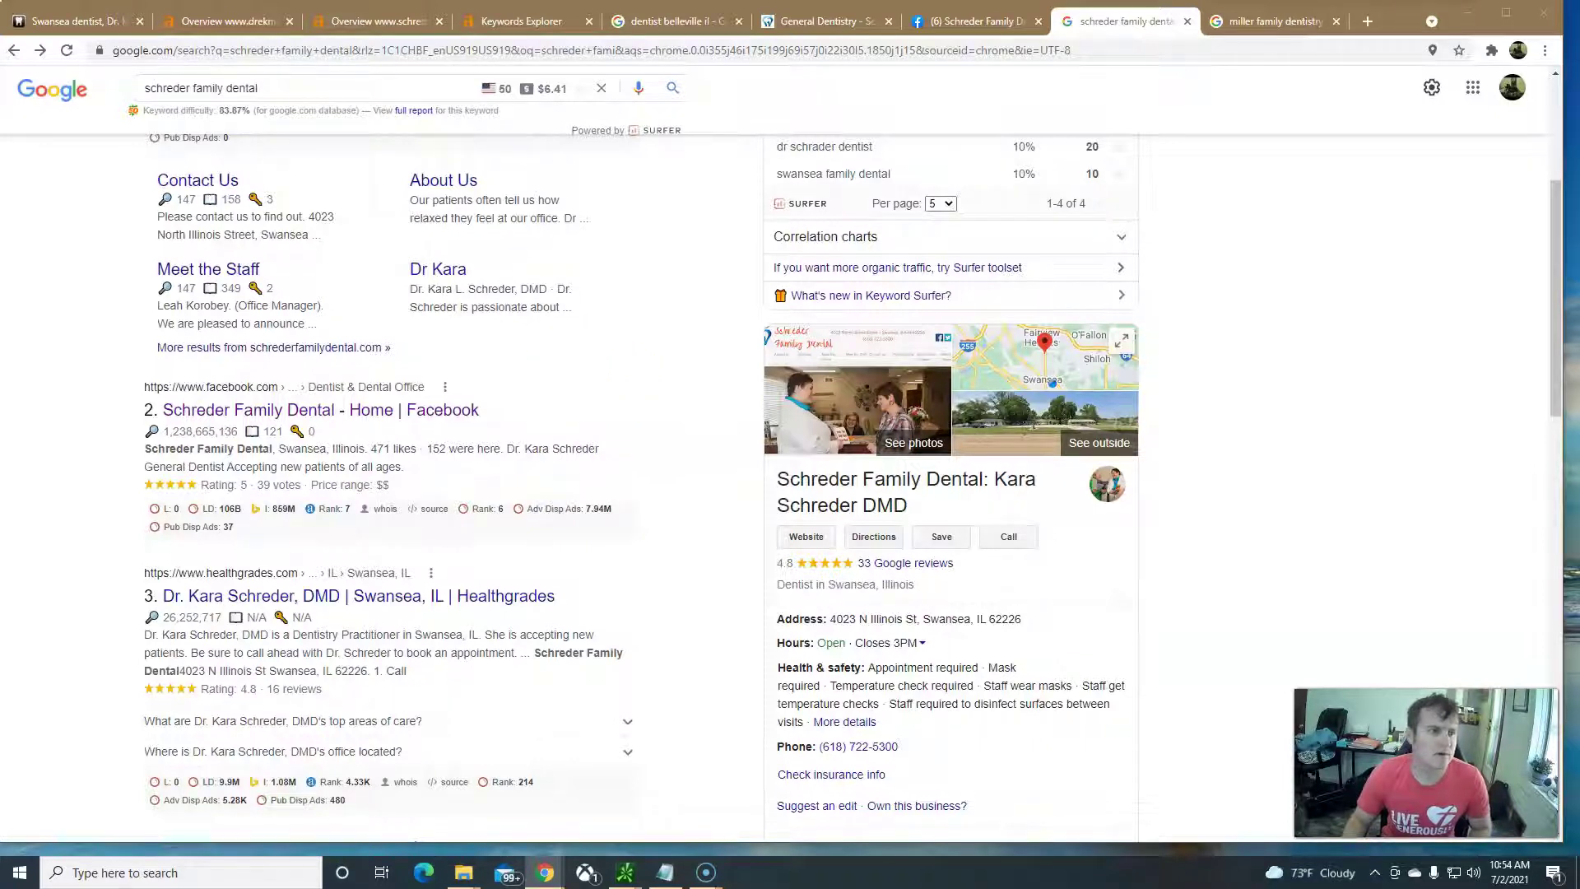
pyautogui.click(648, 370)
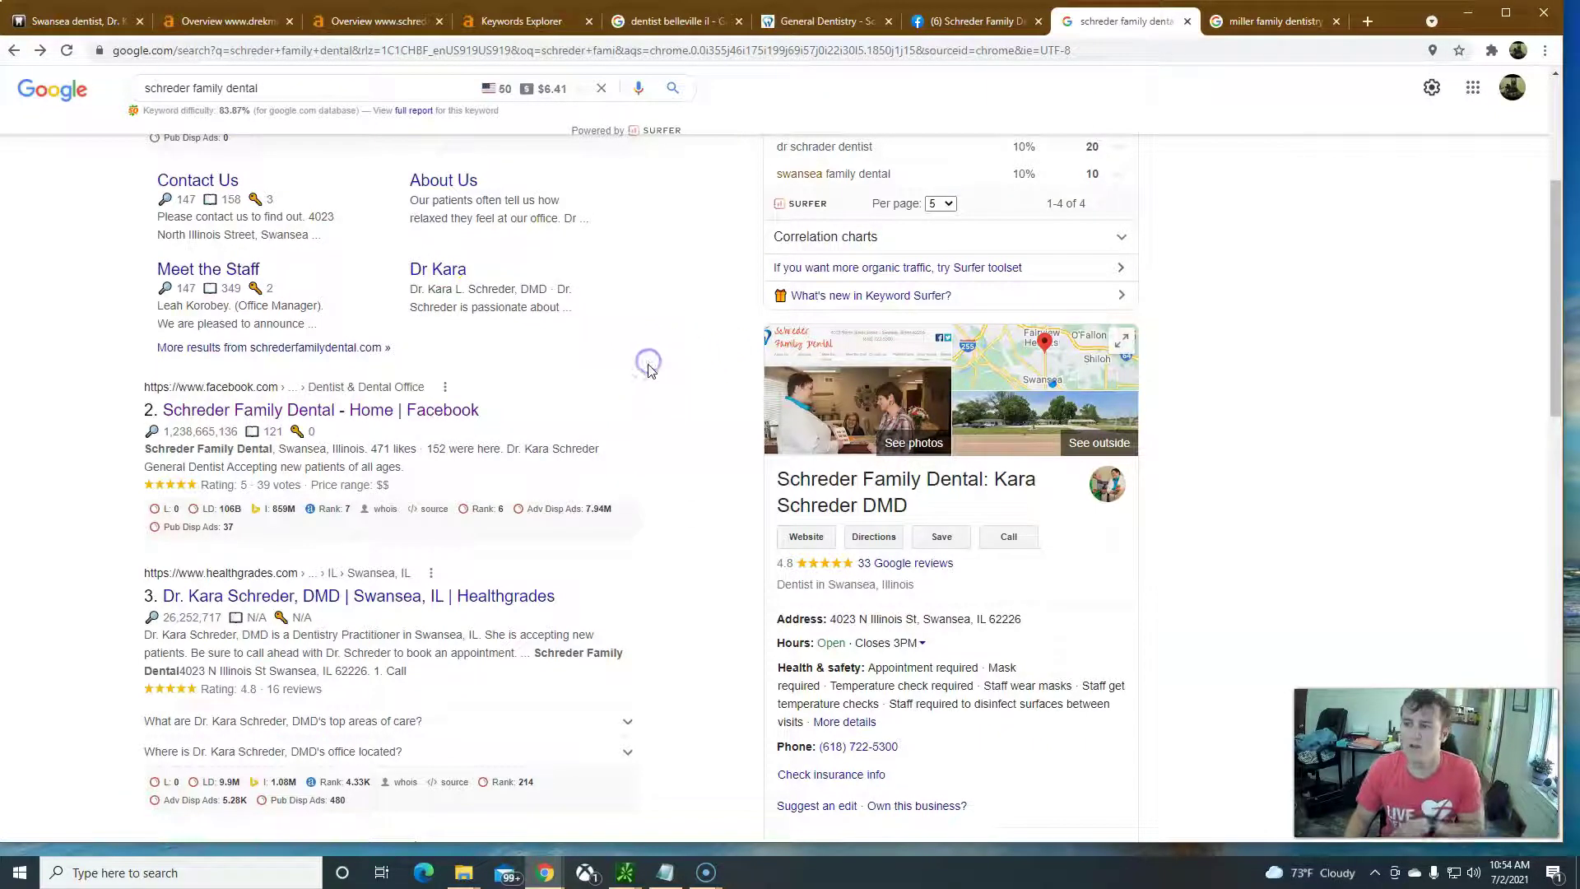
pyautogui.scroll(4, 632, 386)
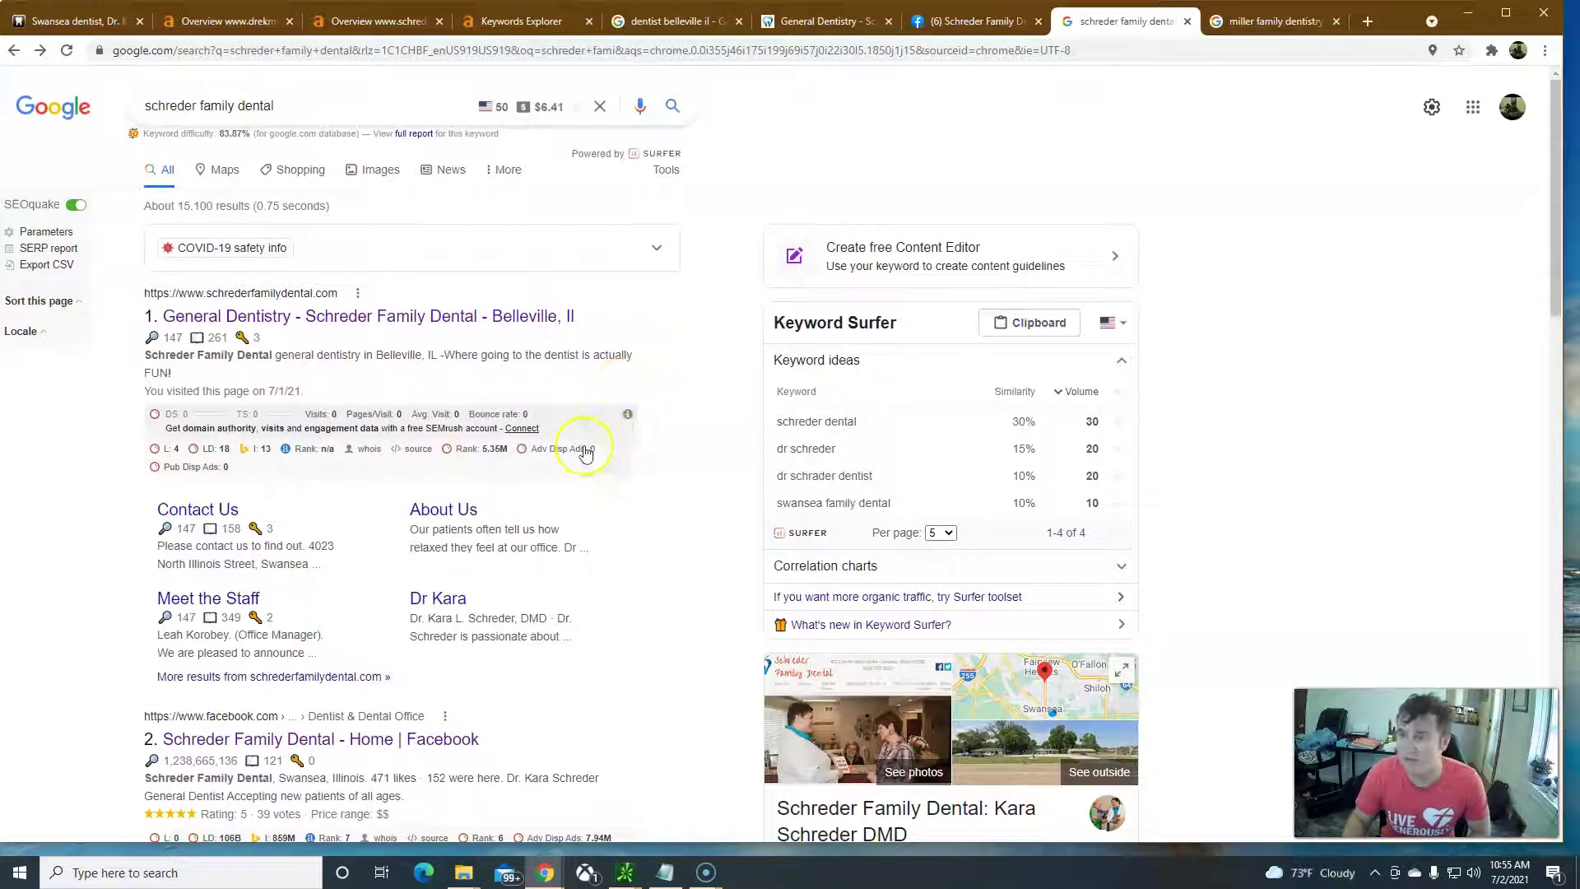
# Step: Examine the Ahrefs keyword overview for "pediatric dentist belleville il", highlighting the keyword, its difficulty and its search volume
pyautogui.click(365, 24)
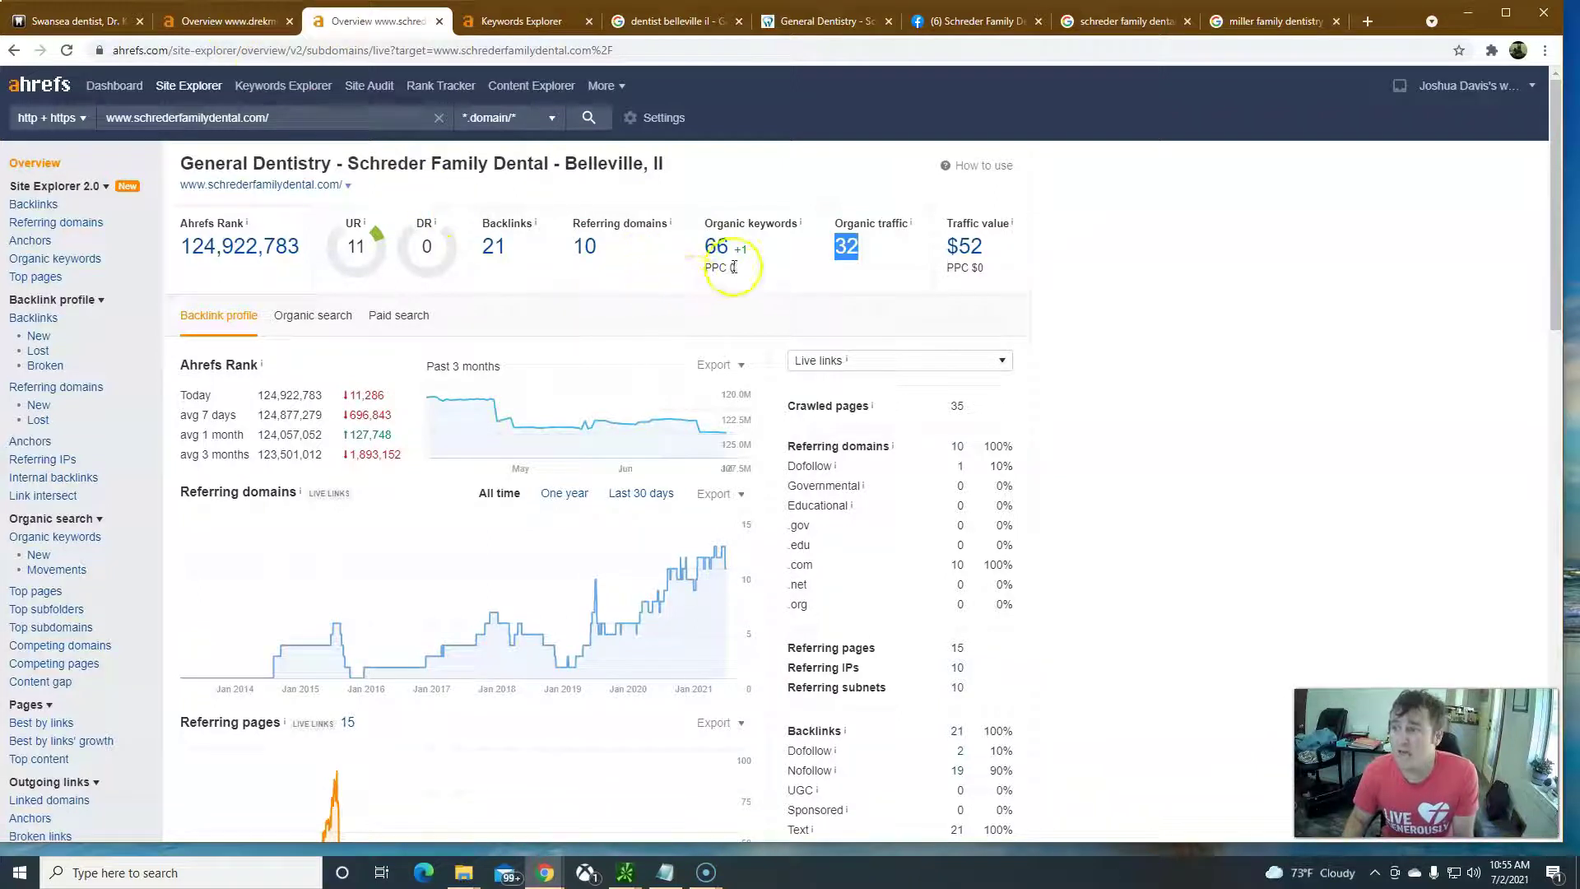
pyautogui.click(495, 22)
pyautogui.moveTo(263, 167); pyautogui.dragTo(436, 167)
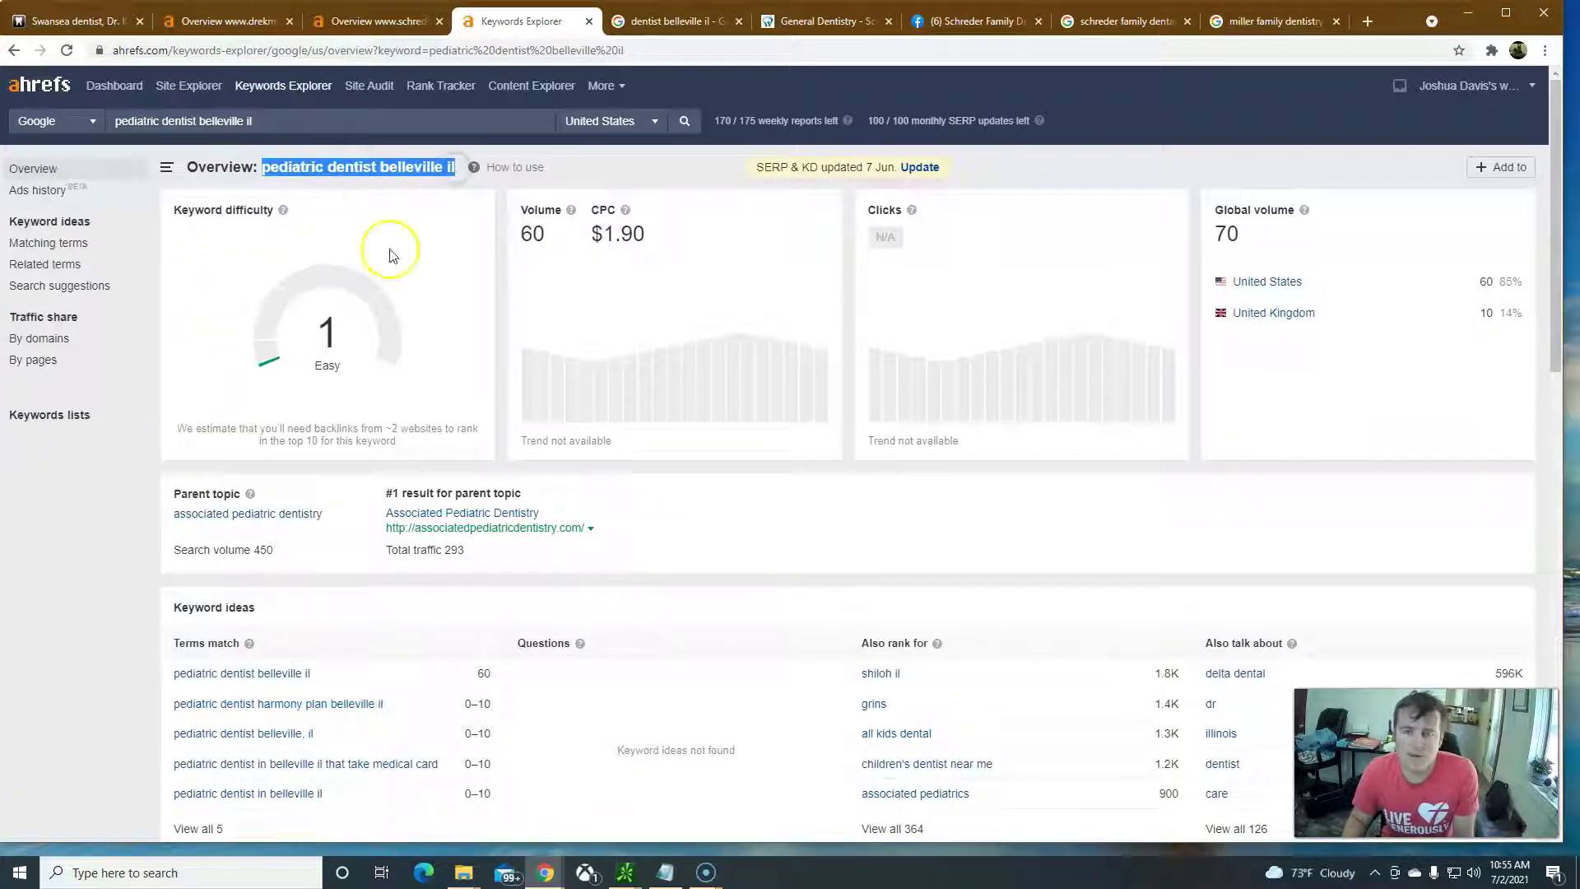
pyautogui.doubleClick(342, 339)
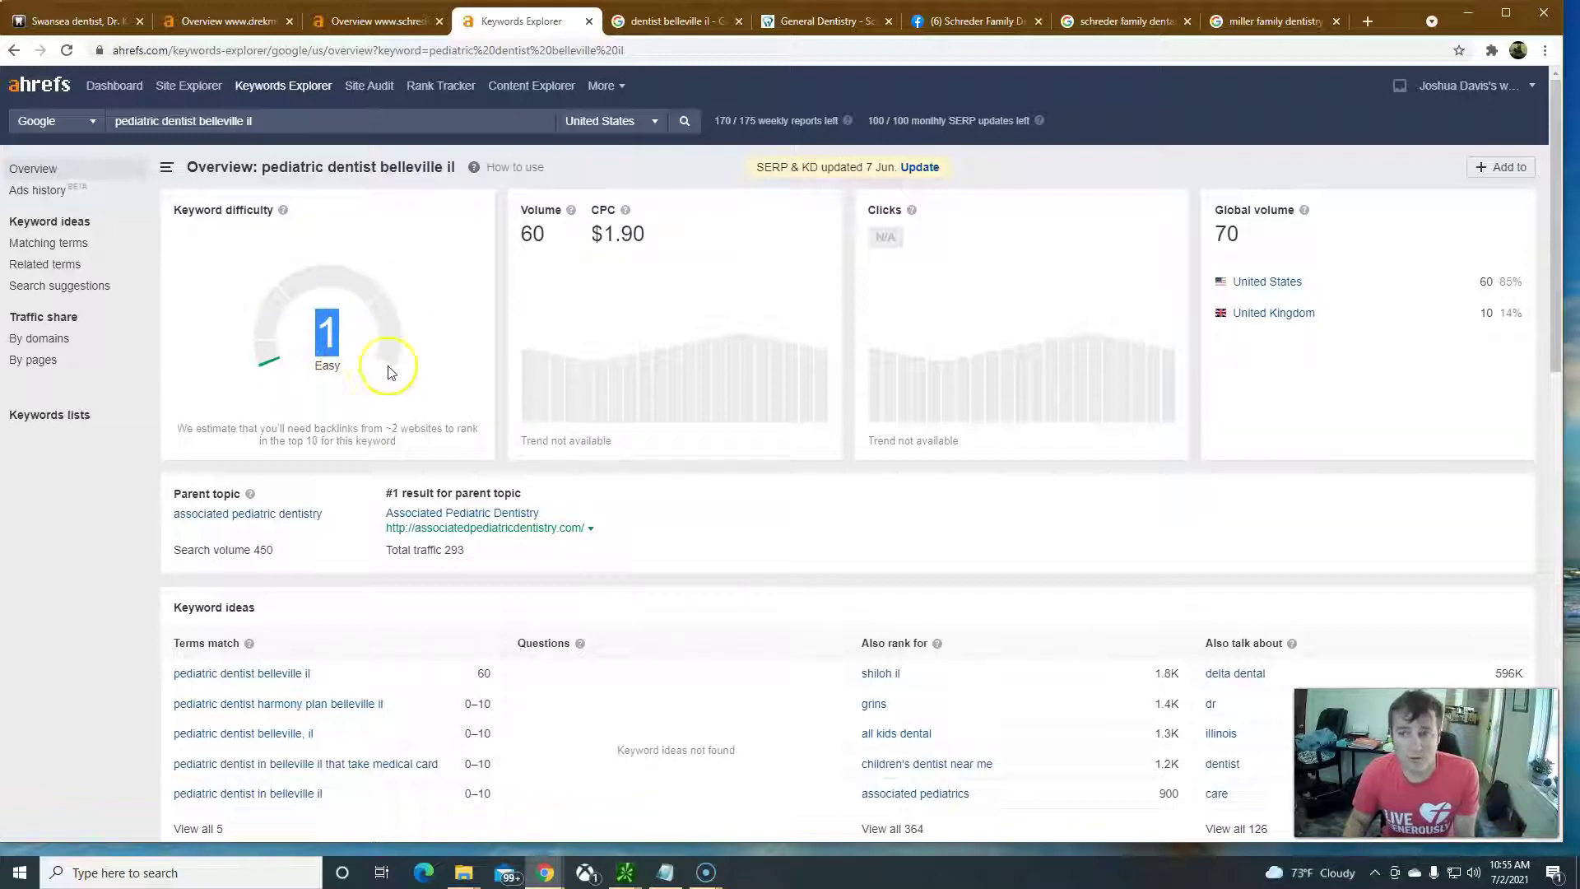
pyautogui.doubleClick(532, 233)
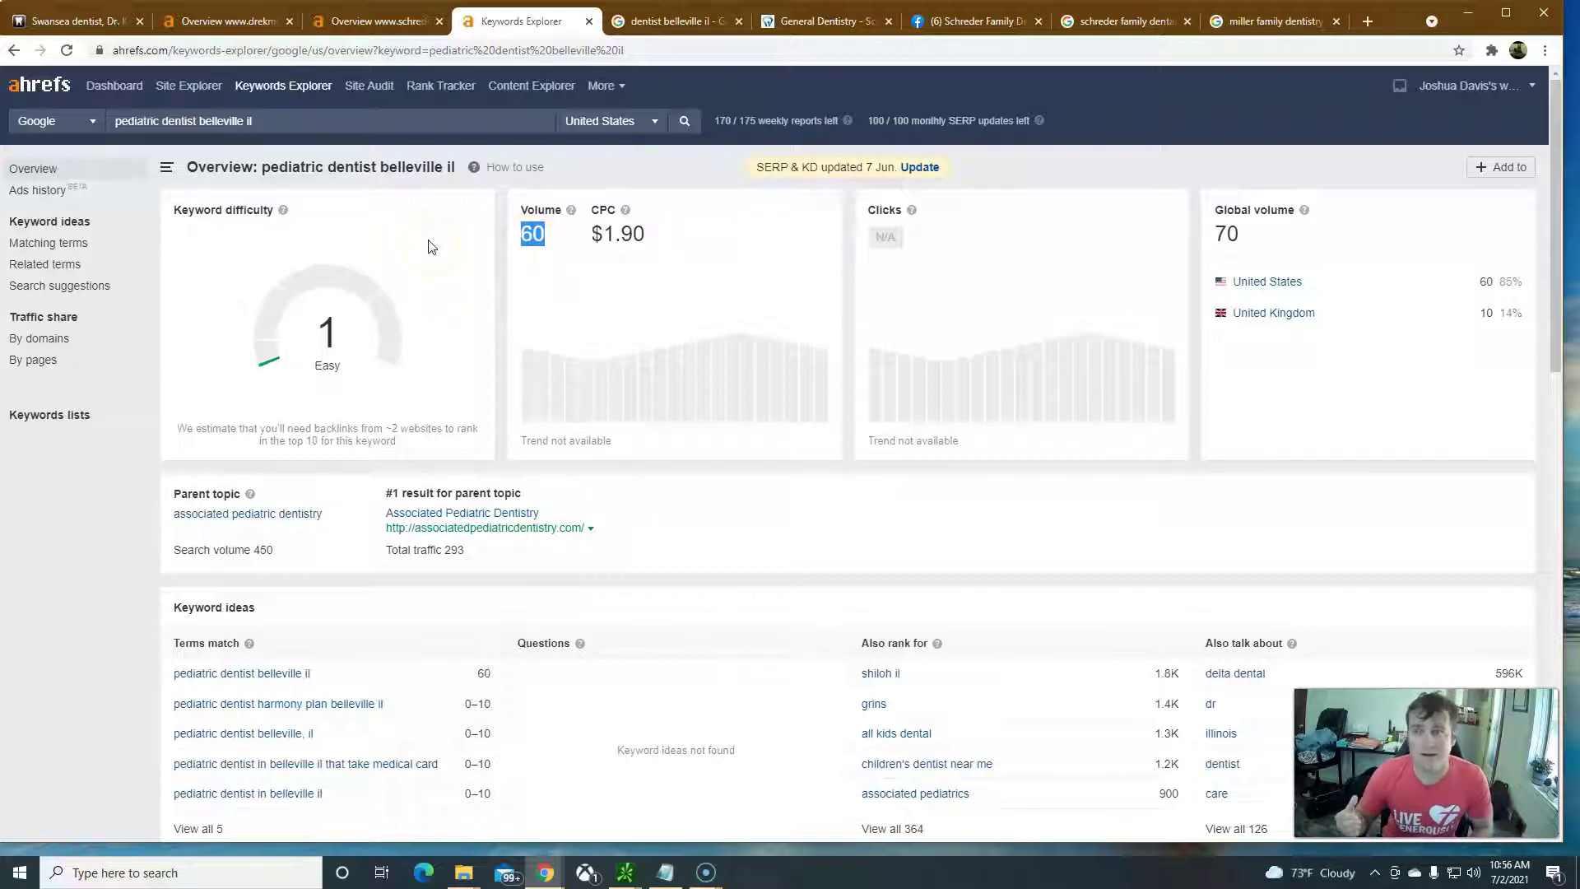
pyautogui.moveTo(112, 121); pyautogui.dragTo(343, 288)
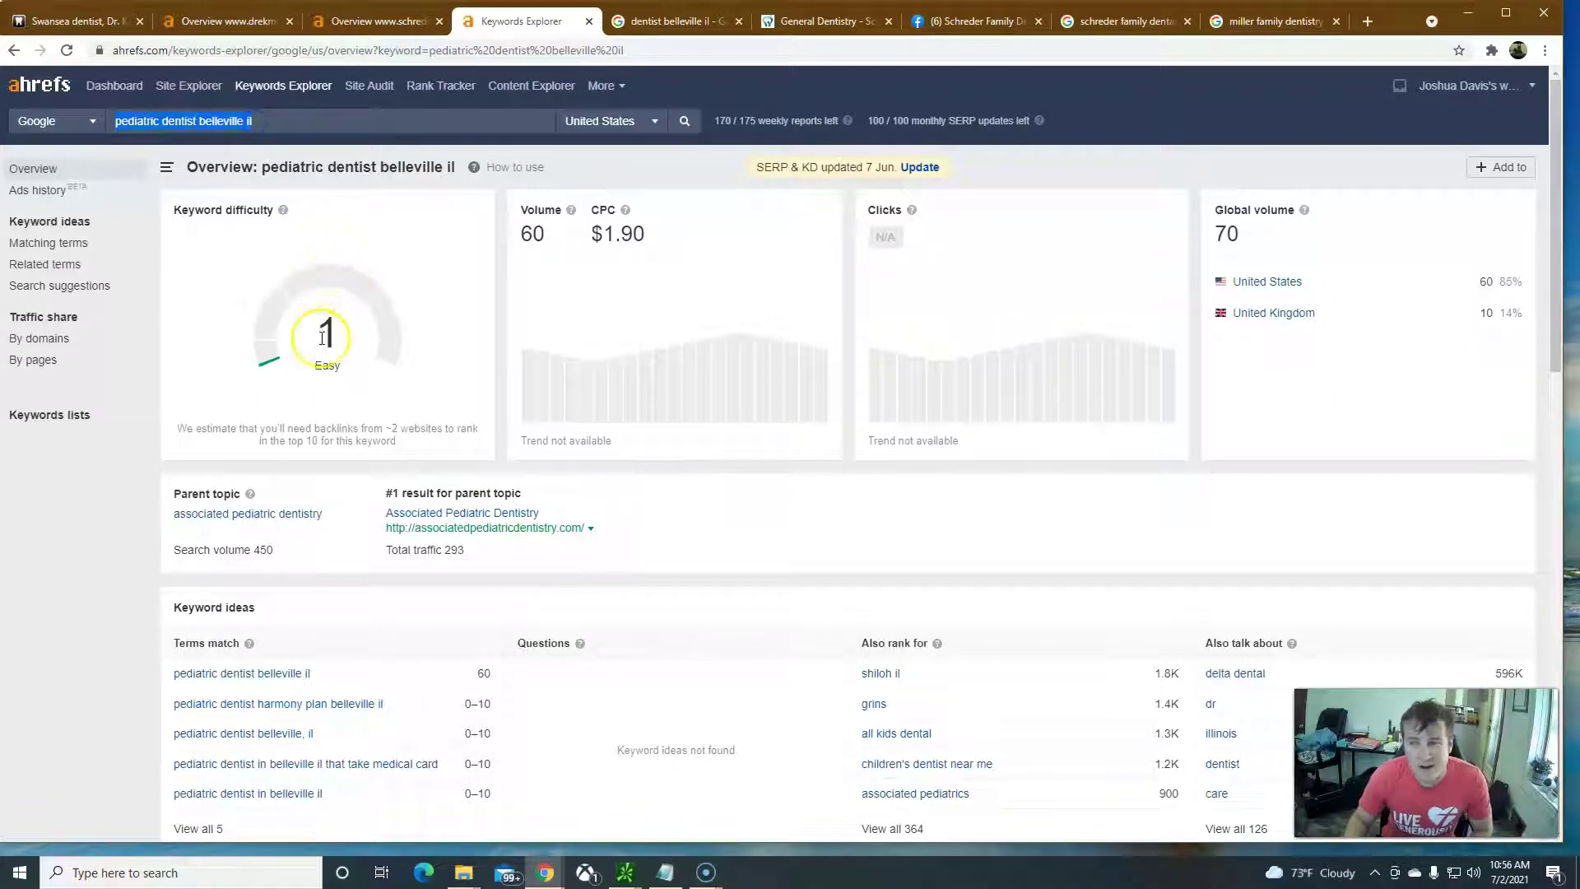
pyautogui.moveTo(303, 344); pyautogui.dragTo(362, 339)
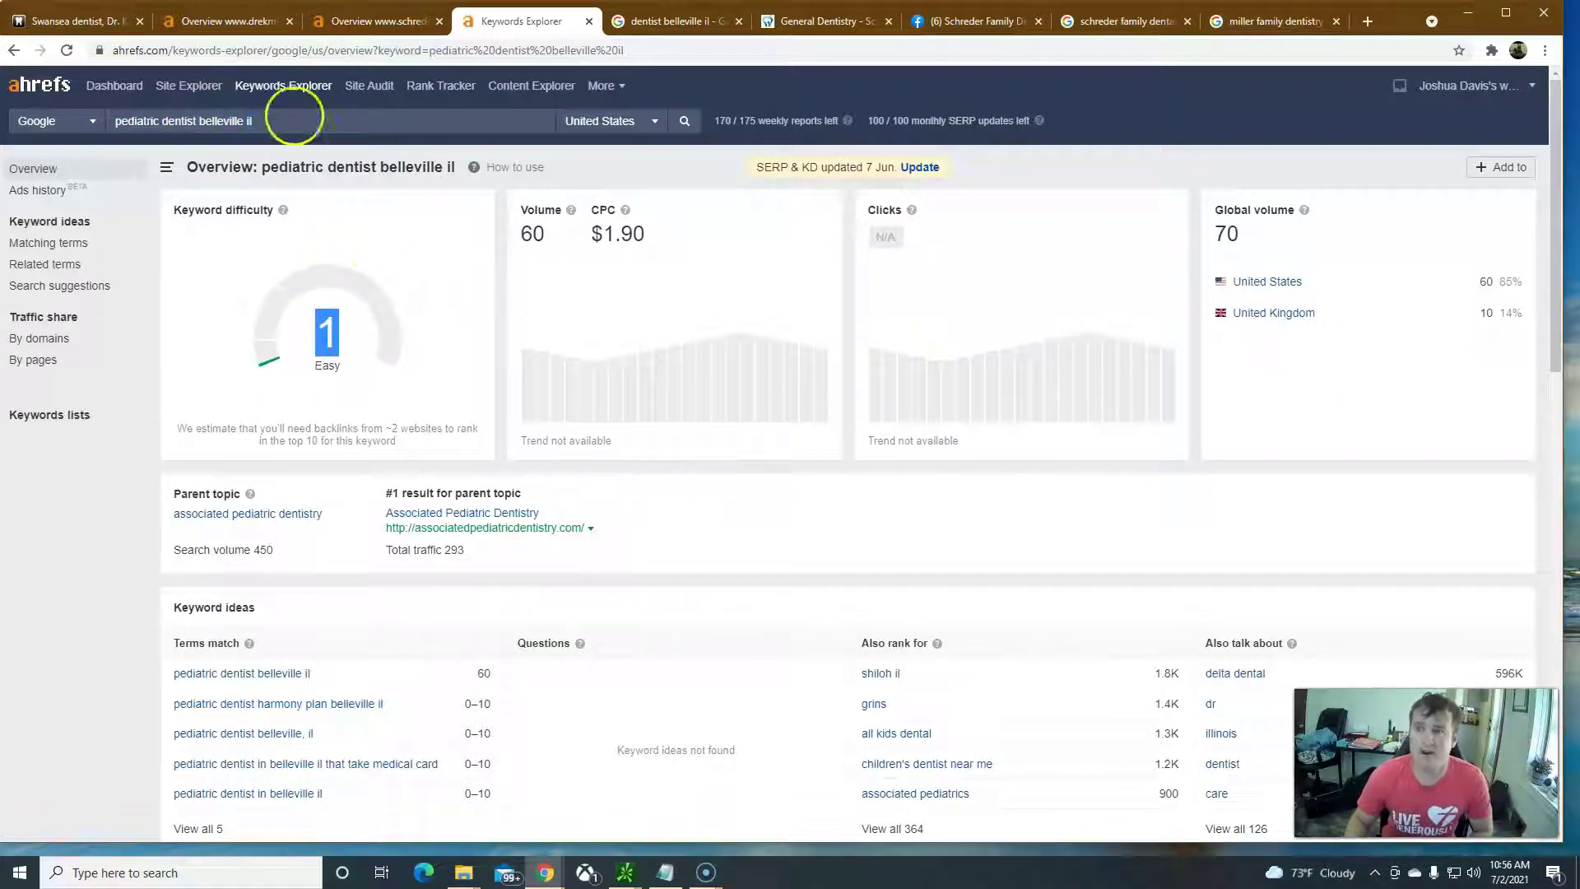
# Step: Open the organic keywords report for schrederfamilydental.com and check the volume, difficulty and traffic of "dentist swansea il"
pyautogui.click(356, 21)
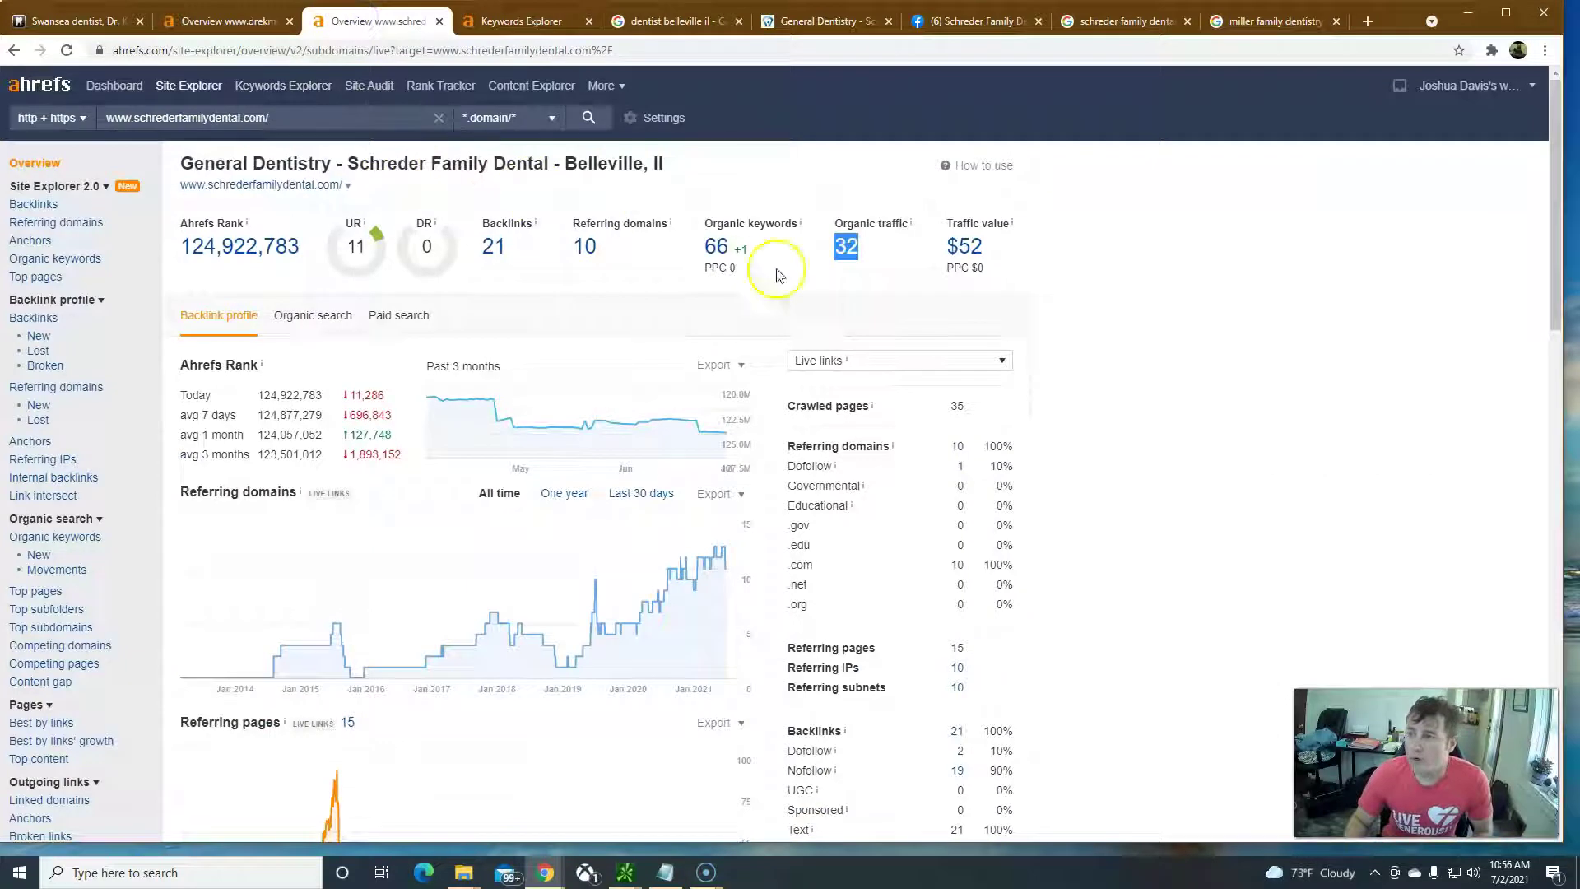
pyautogui.click(714, 247)
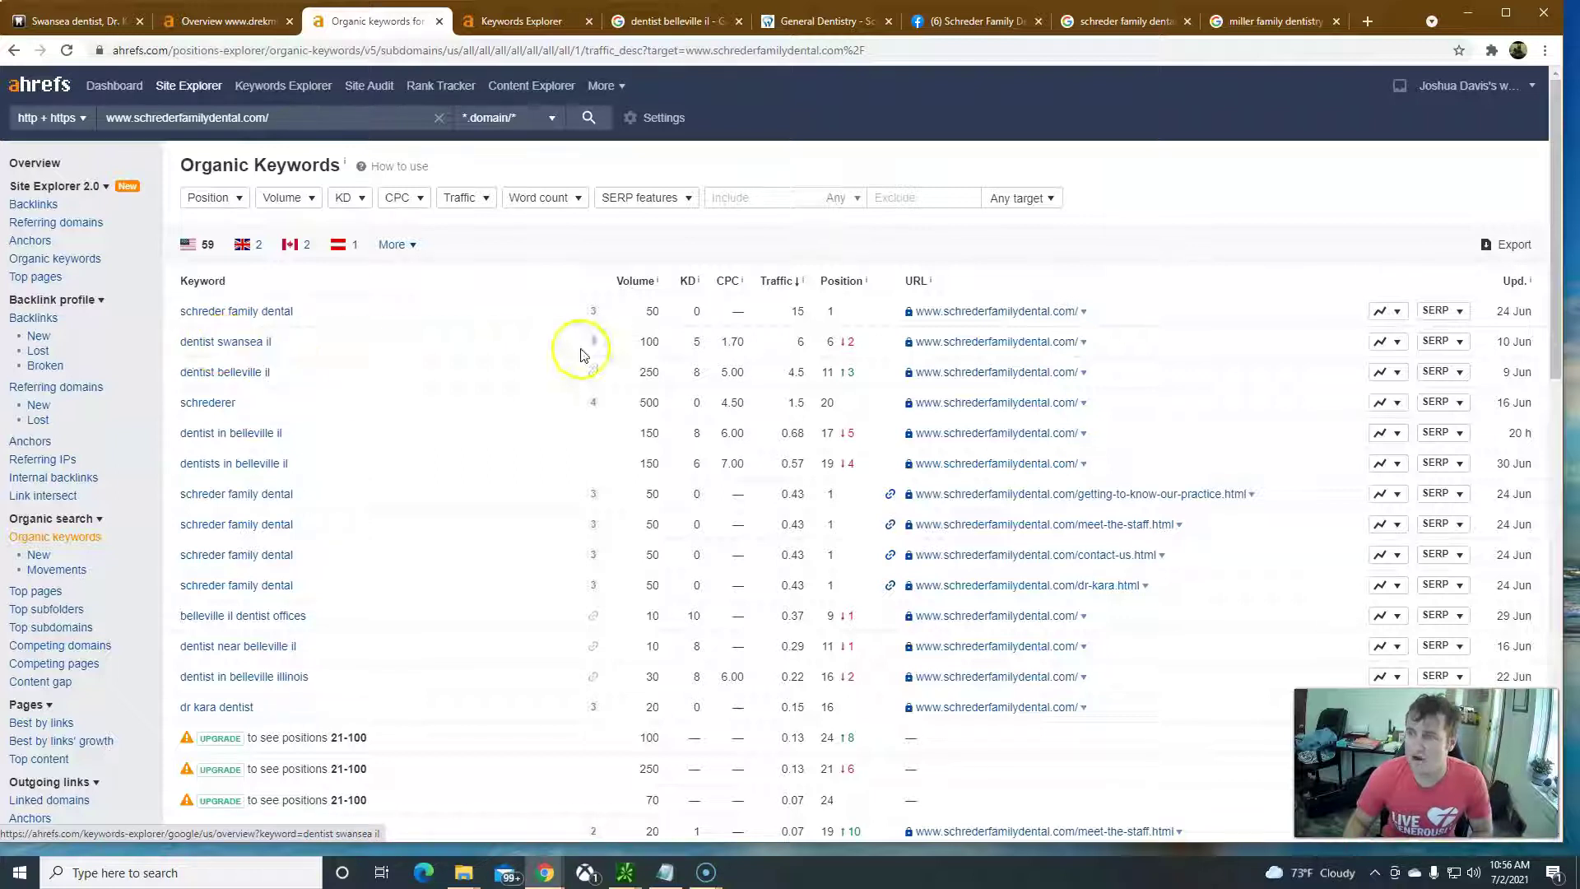
pyautogui.doubleClick(654, 341)
pyautogui.doubleClick(697, 340)
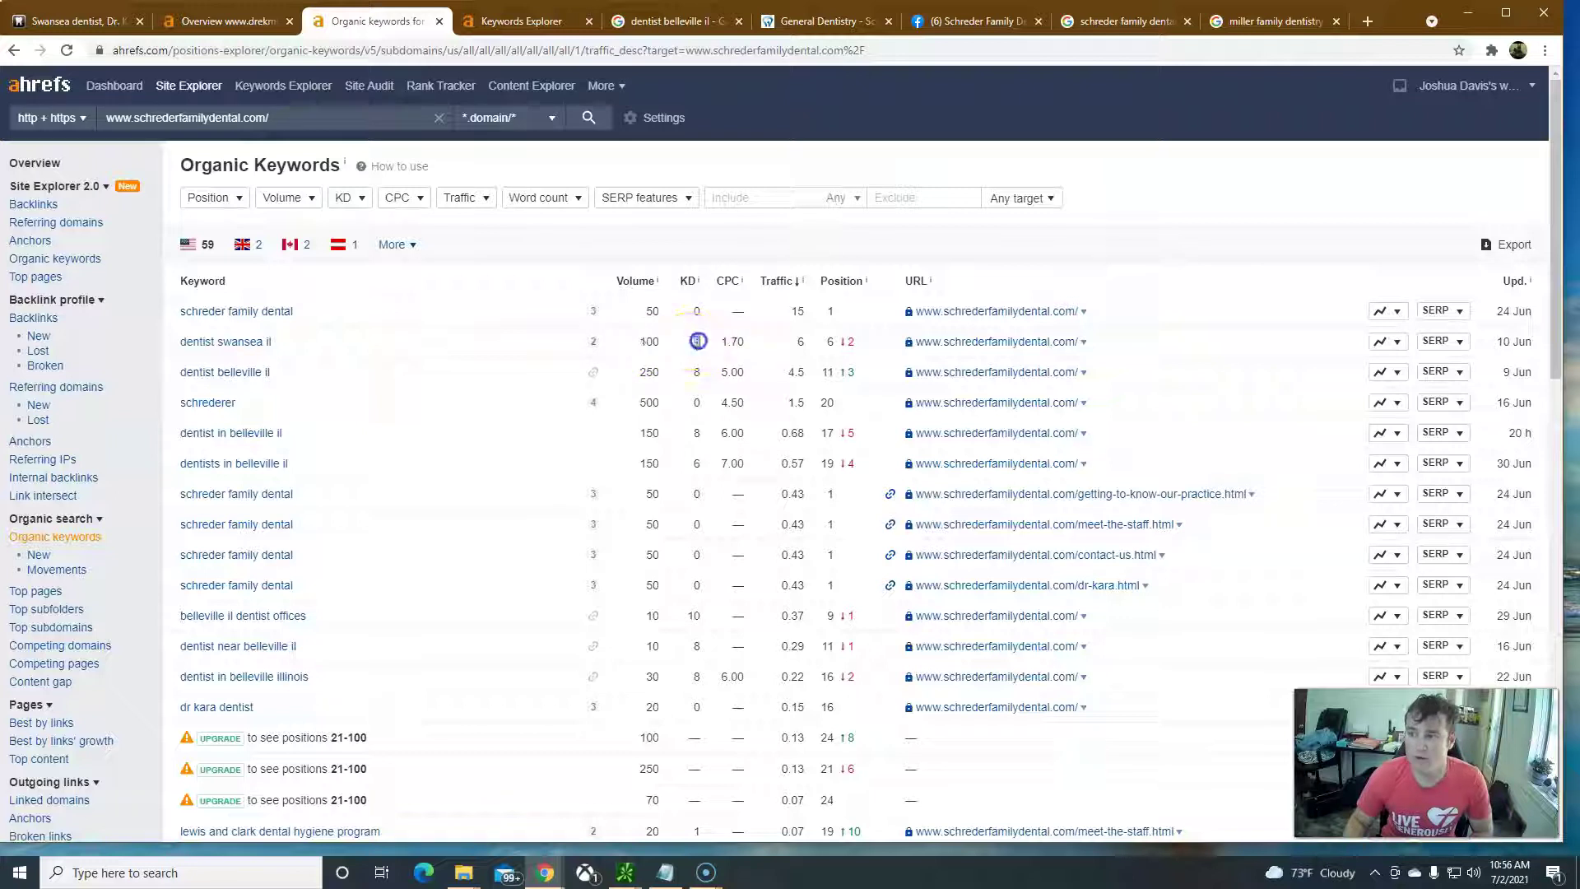
pyautogui.doubleClick(800, 341)
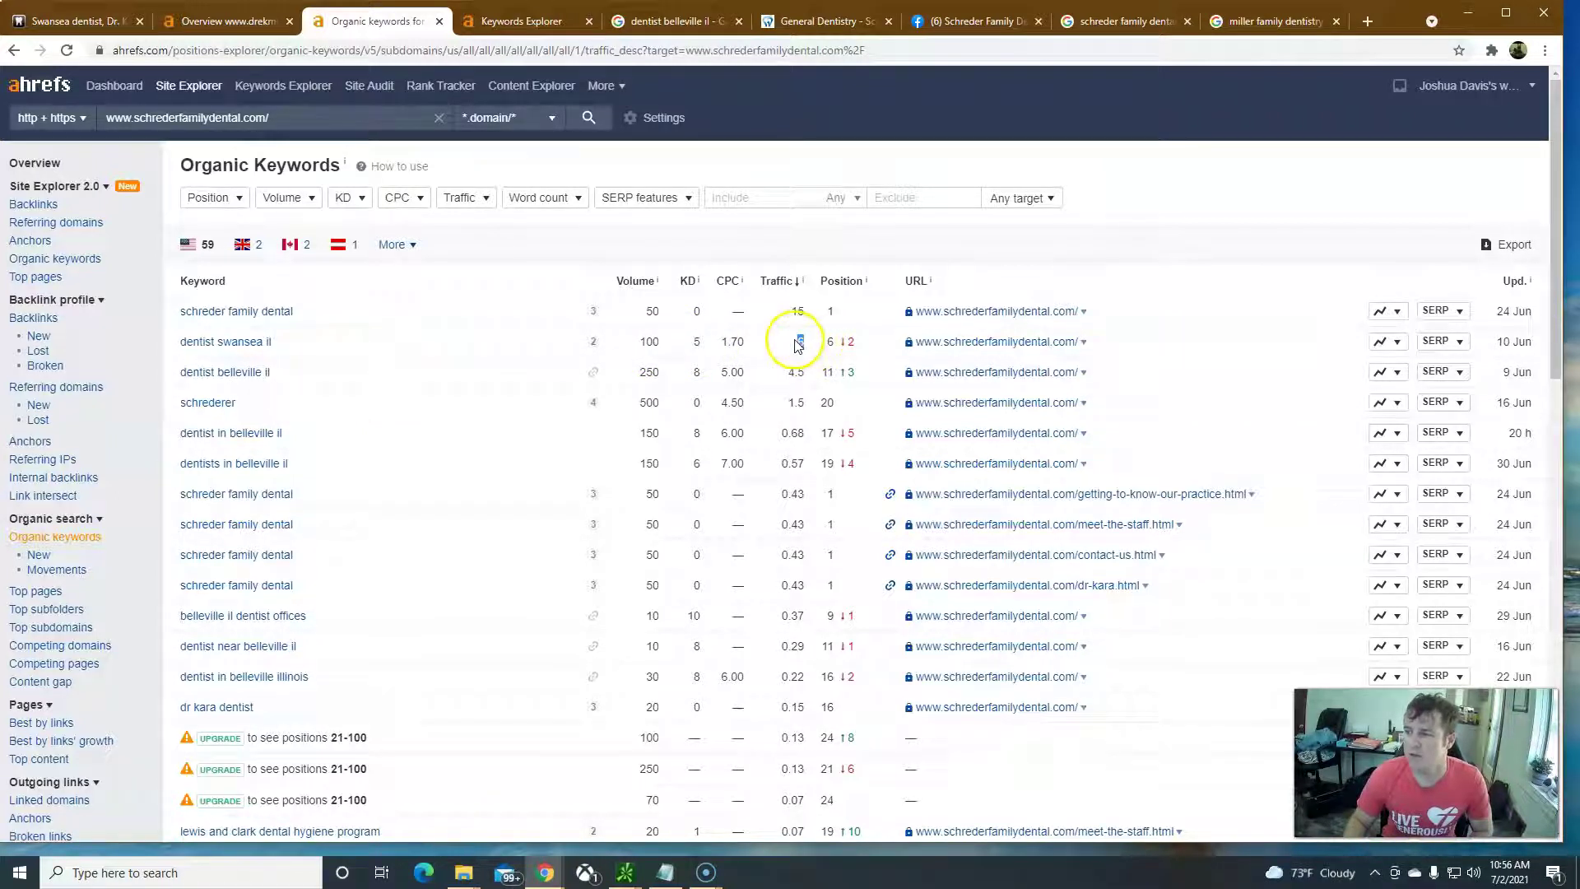
pyautogui.scroll(-2, 335, 388)
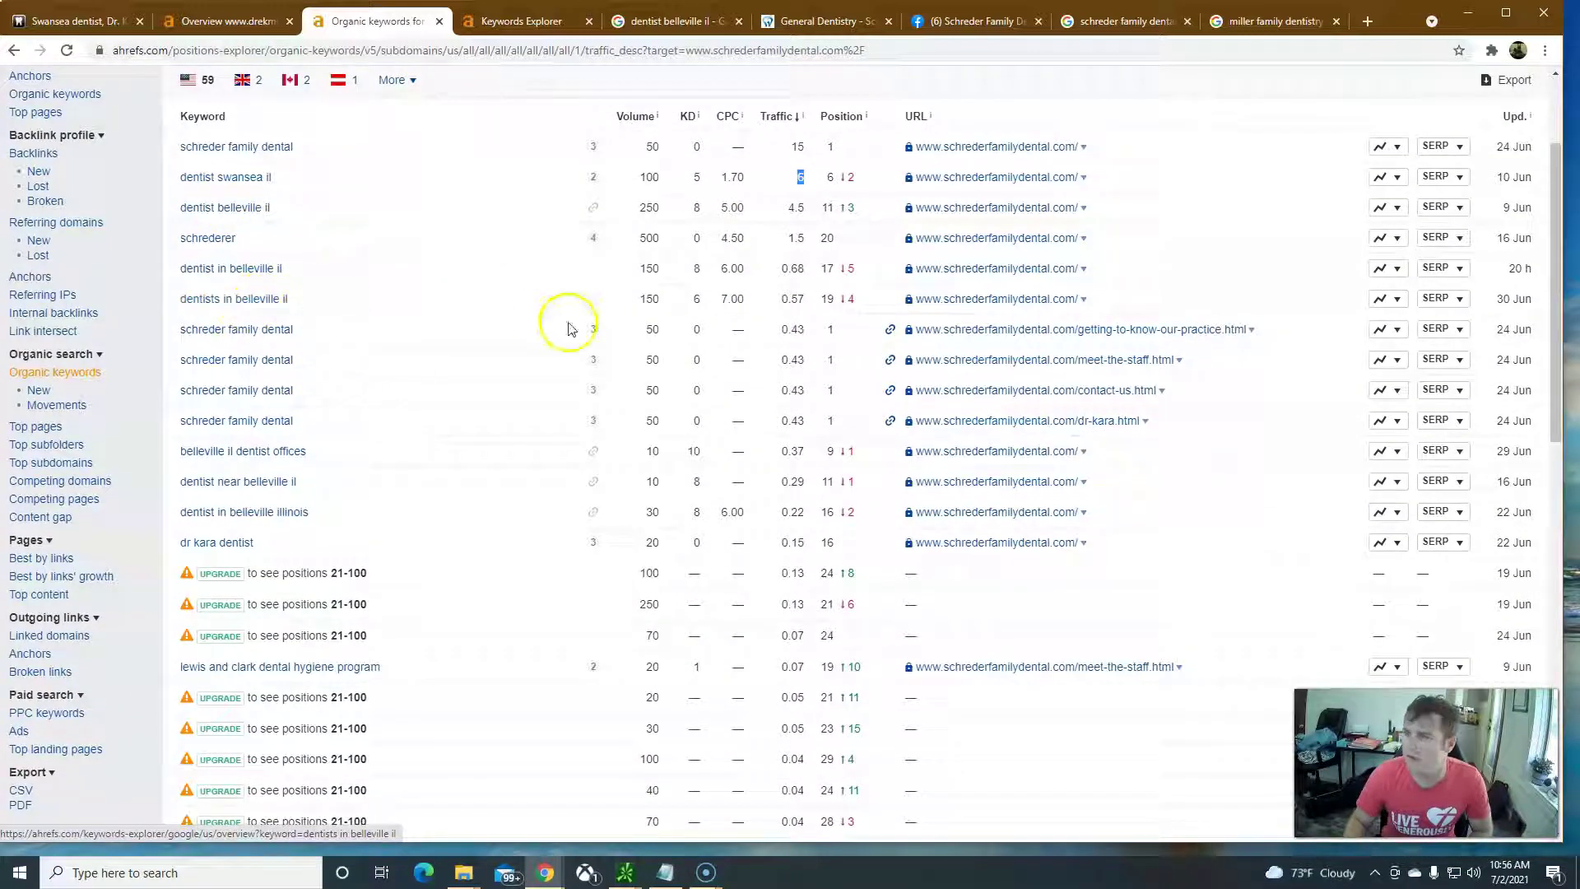
# Step: Check the position and volume of "dentists in belleville il" and the volume of "dentist belleville il" in the organic keywords report
pyautogui.doubleClick(830, 299)
pyautogui.doubleClick(657, 303)
pyautogui.doubleClick(656, 210)
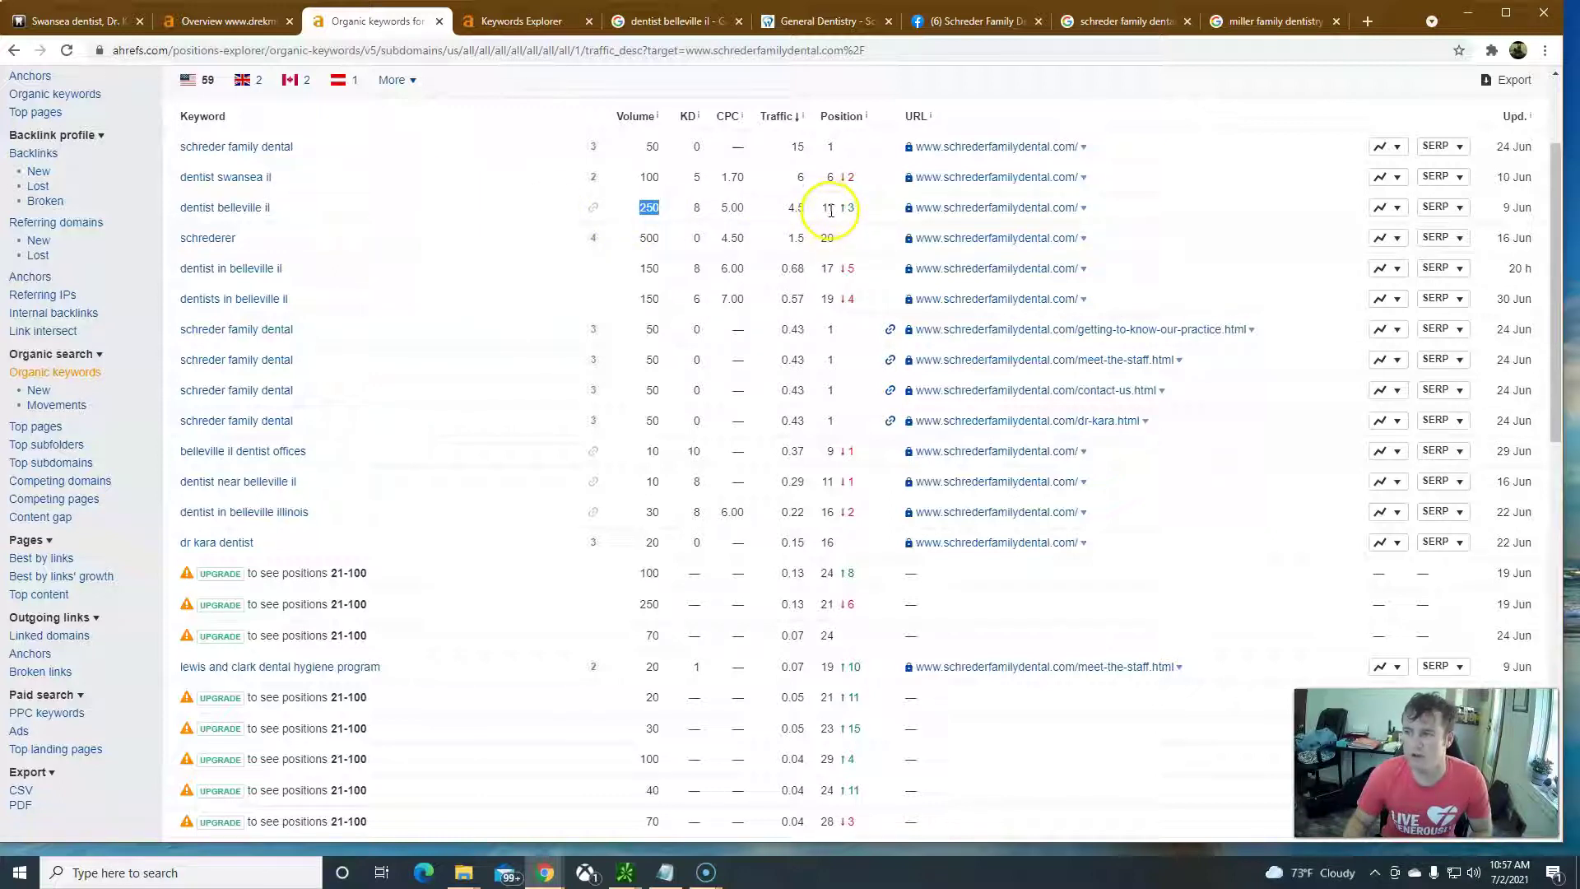
# Step: Open the Site Explorer overview for schrederfamilydental.com and highlight its backlink count
pyautogui.scroll(1, 581, 218)
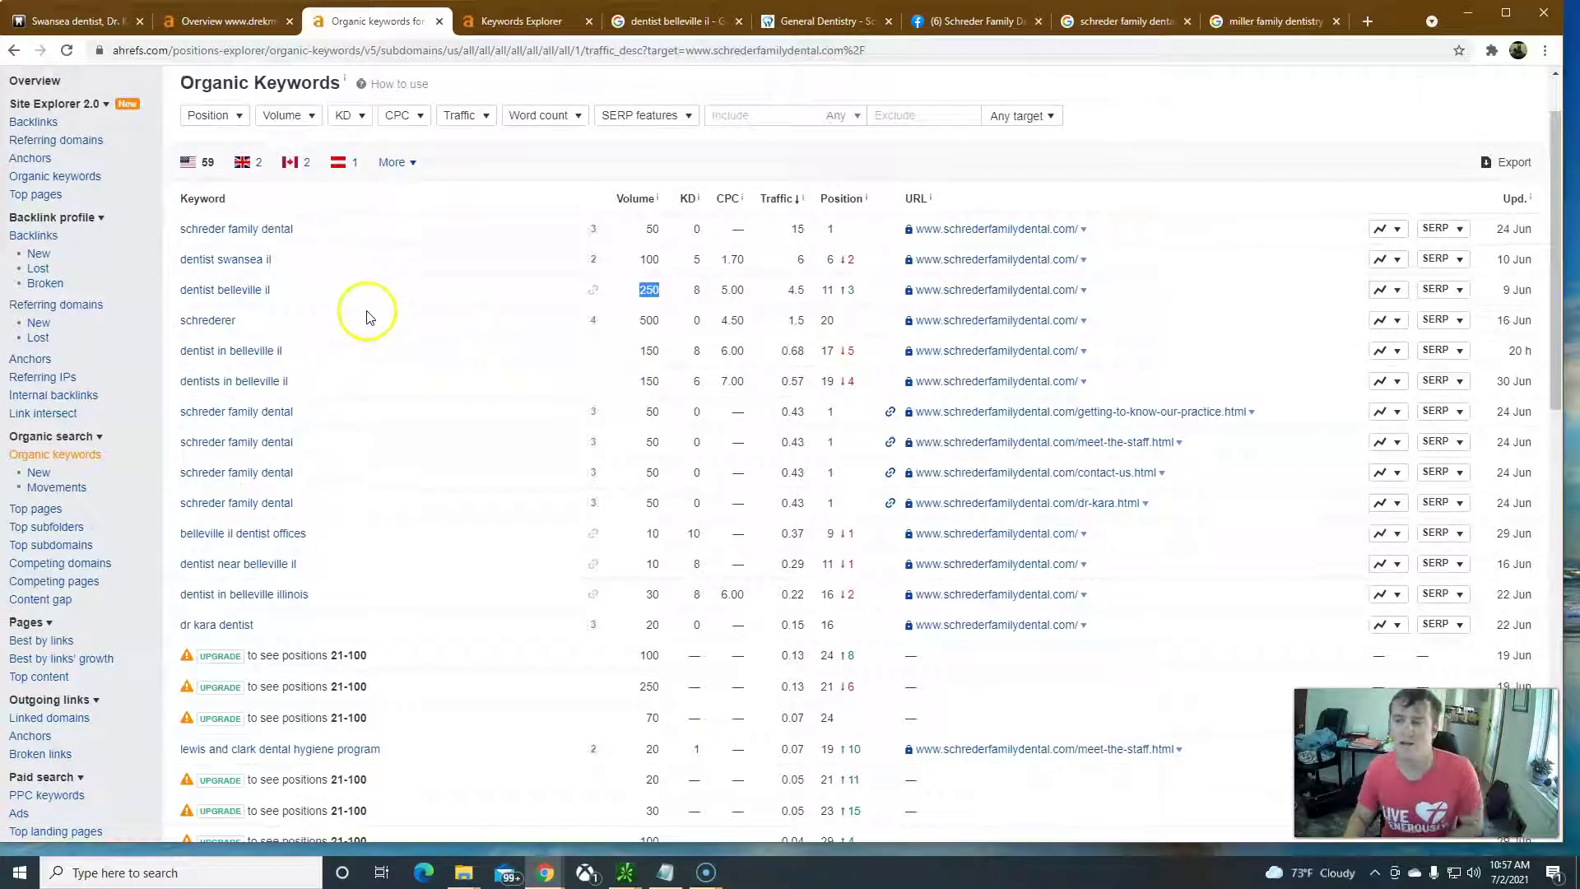
pyautogui.scroll(1, 368, 317)
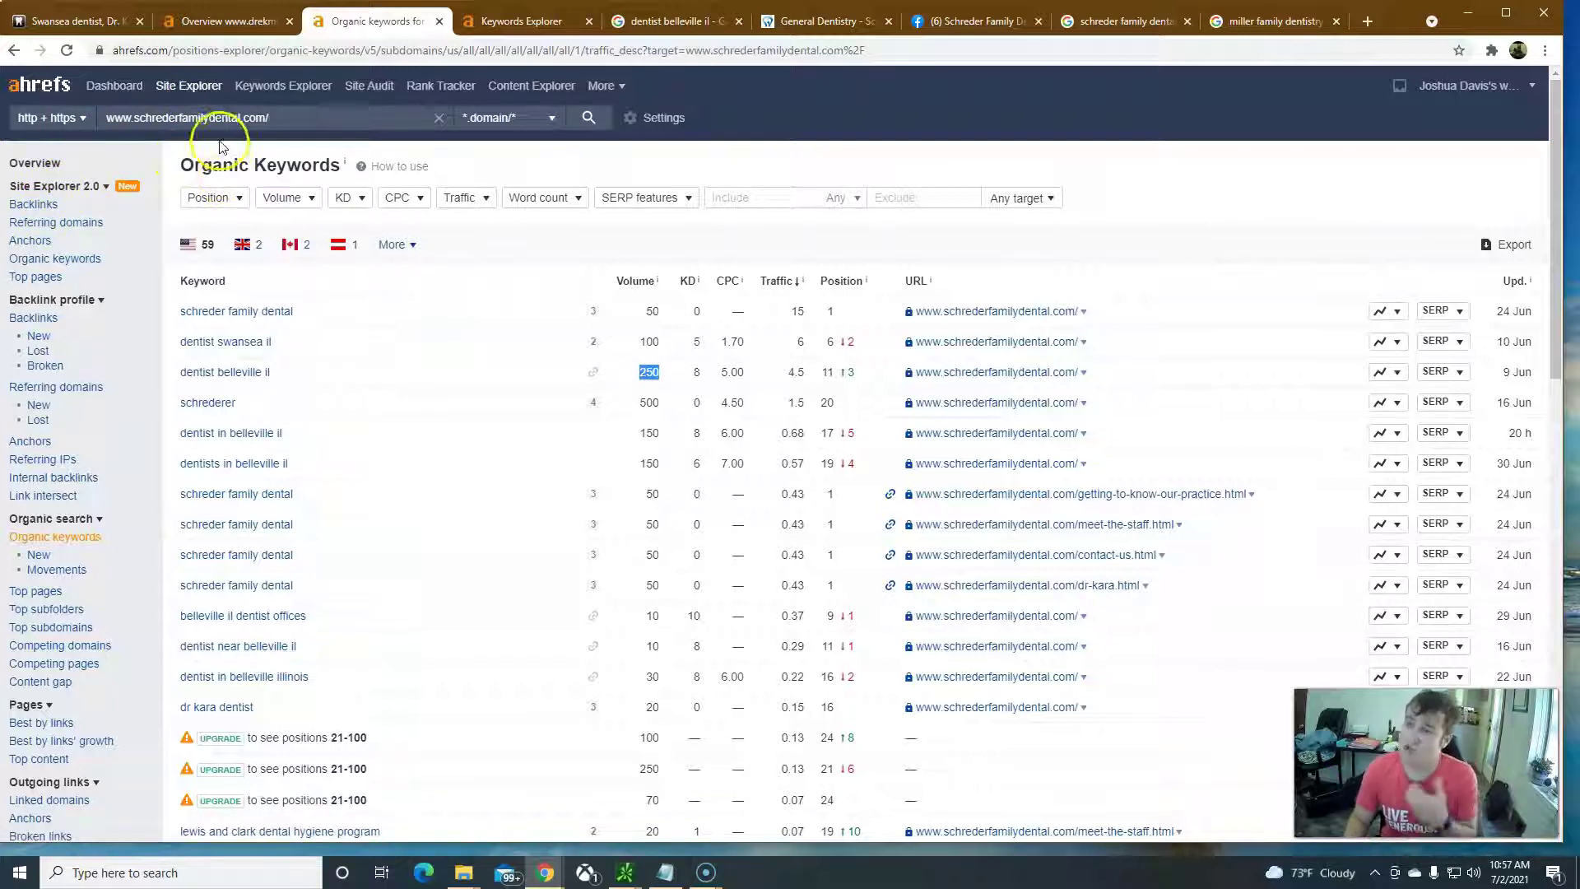
pyautogui.click(39, 164)
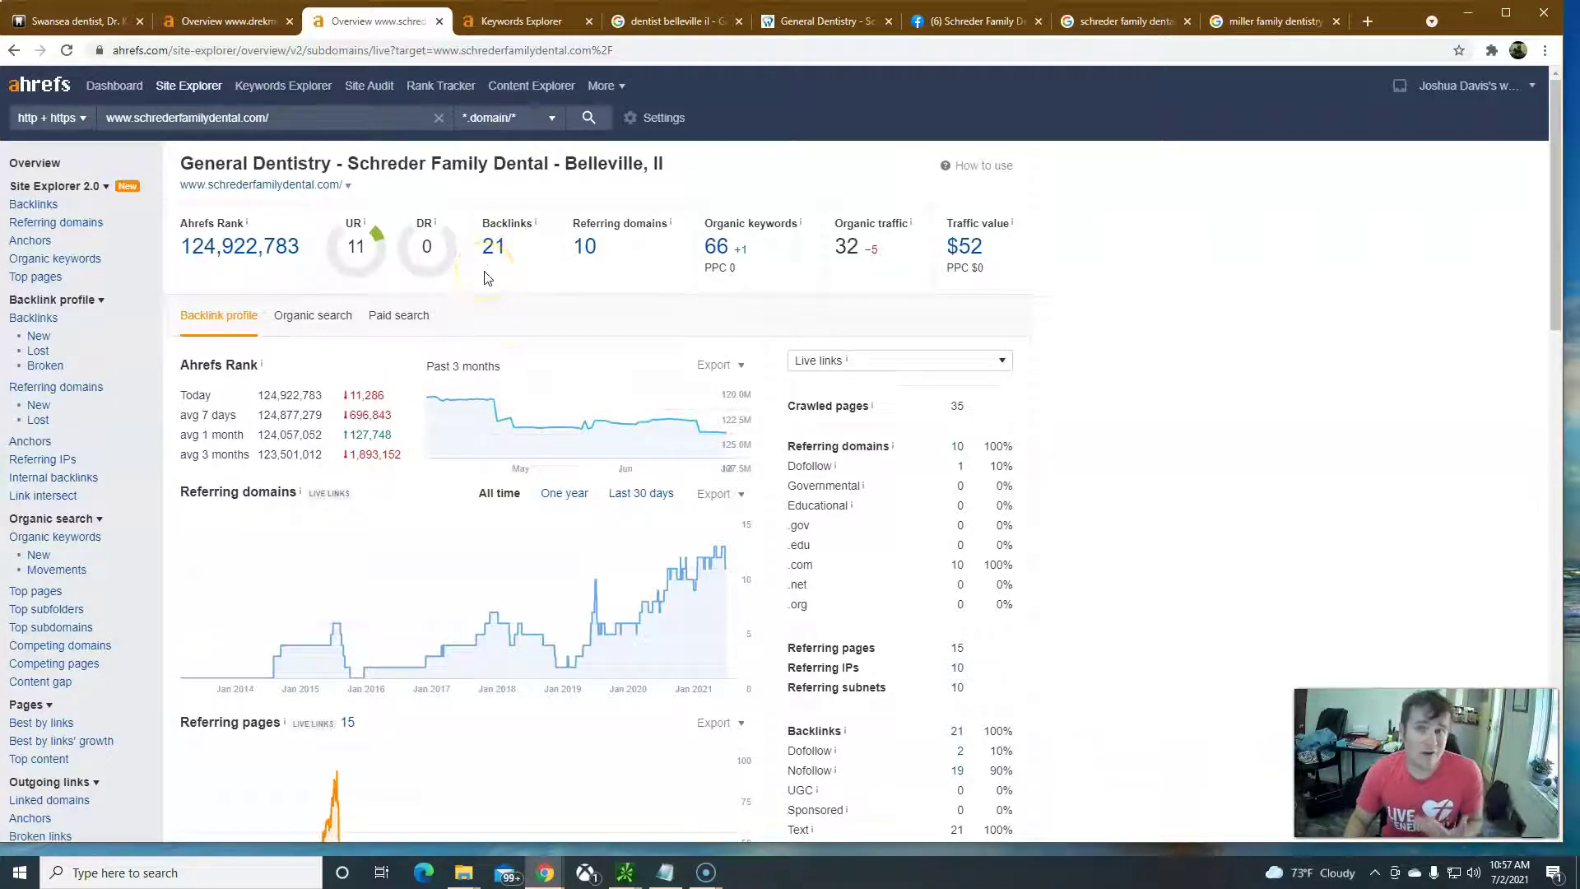
pyautogui.doubleClick(493, 245)
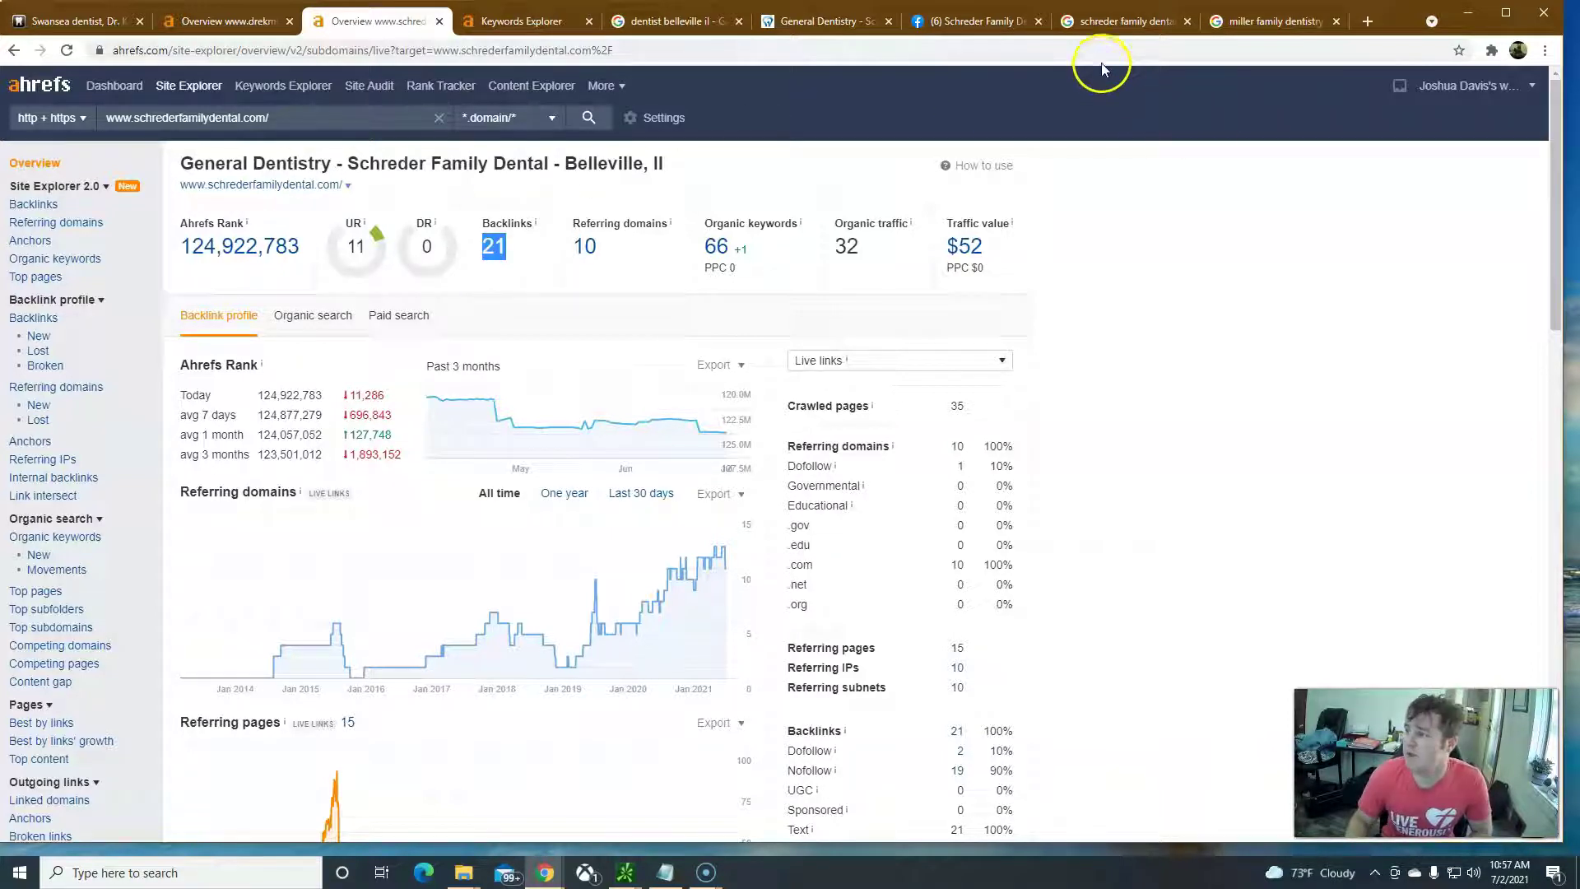
# Step: Review the Schreder Family Dental homepage from the header down to the patient recommendations and footer
pyautogui.click(823, 20)
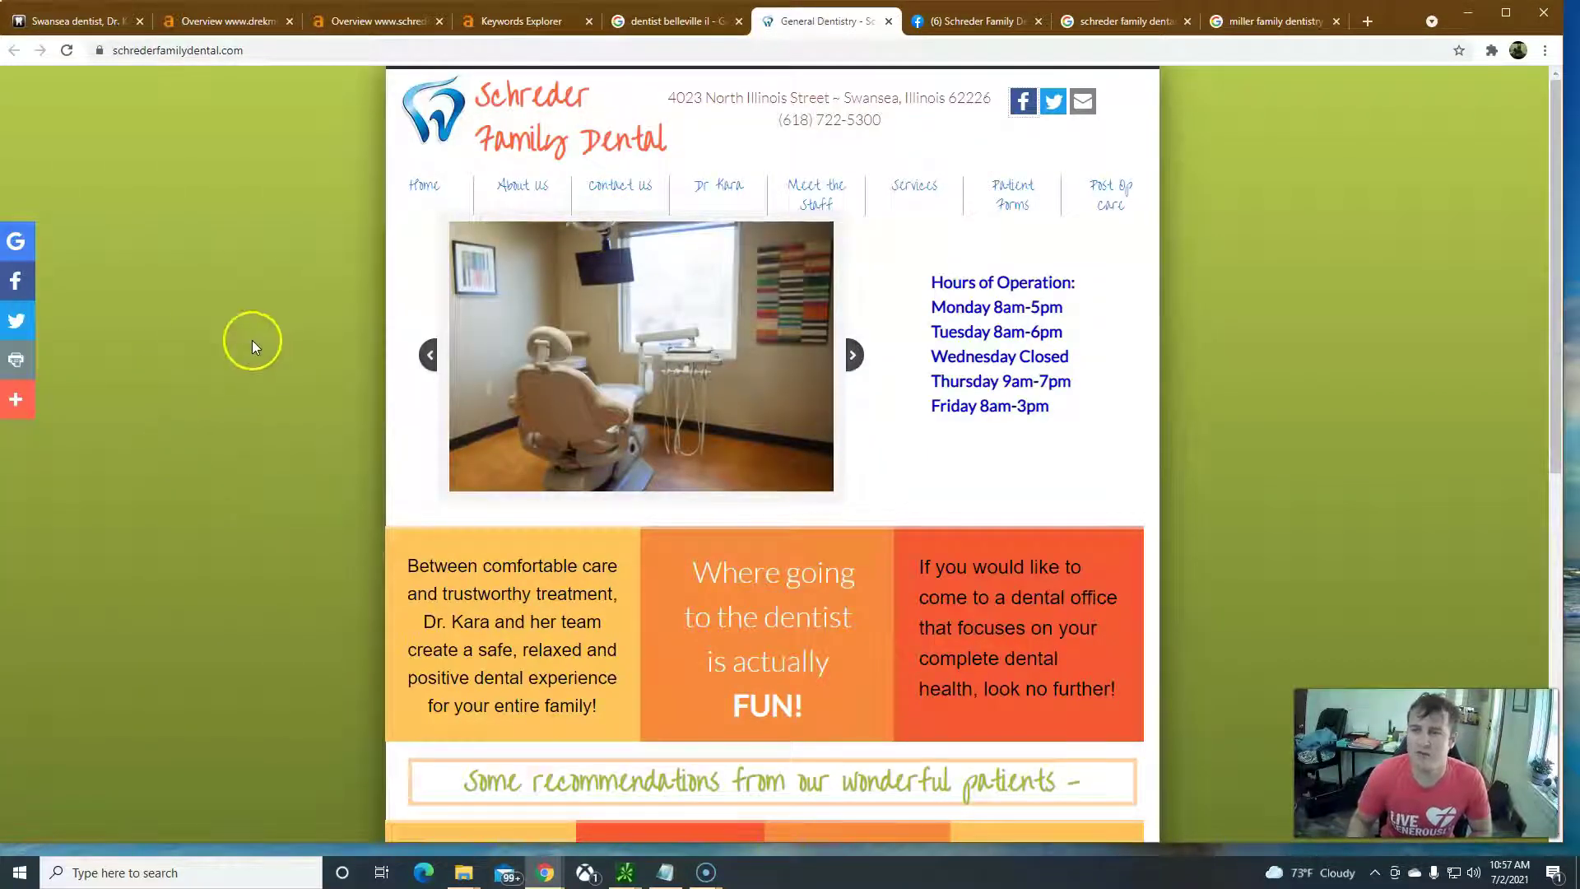
pyautogui.scroll(-8, 245, 339)
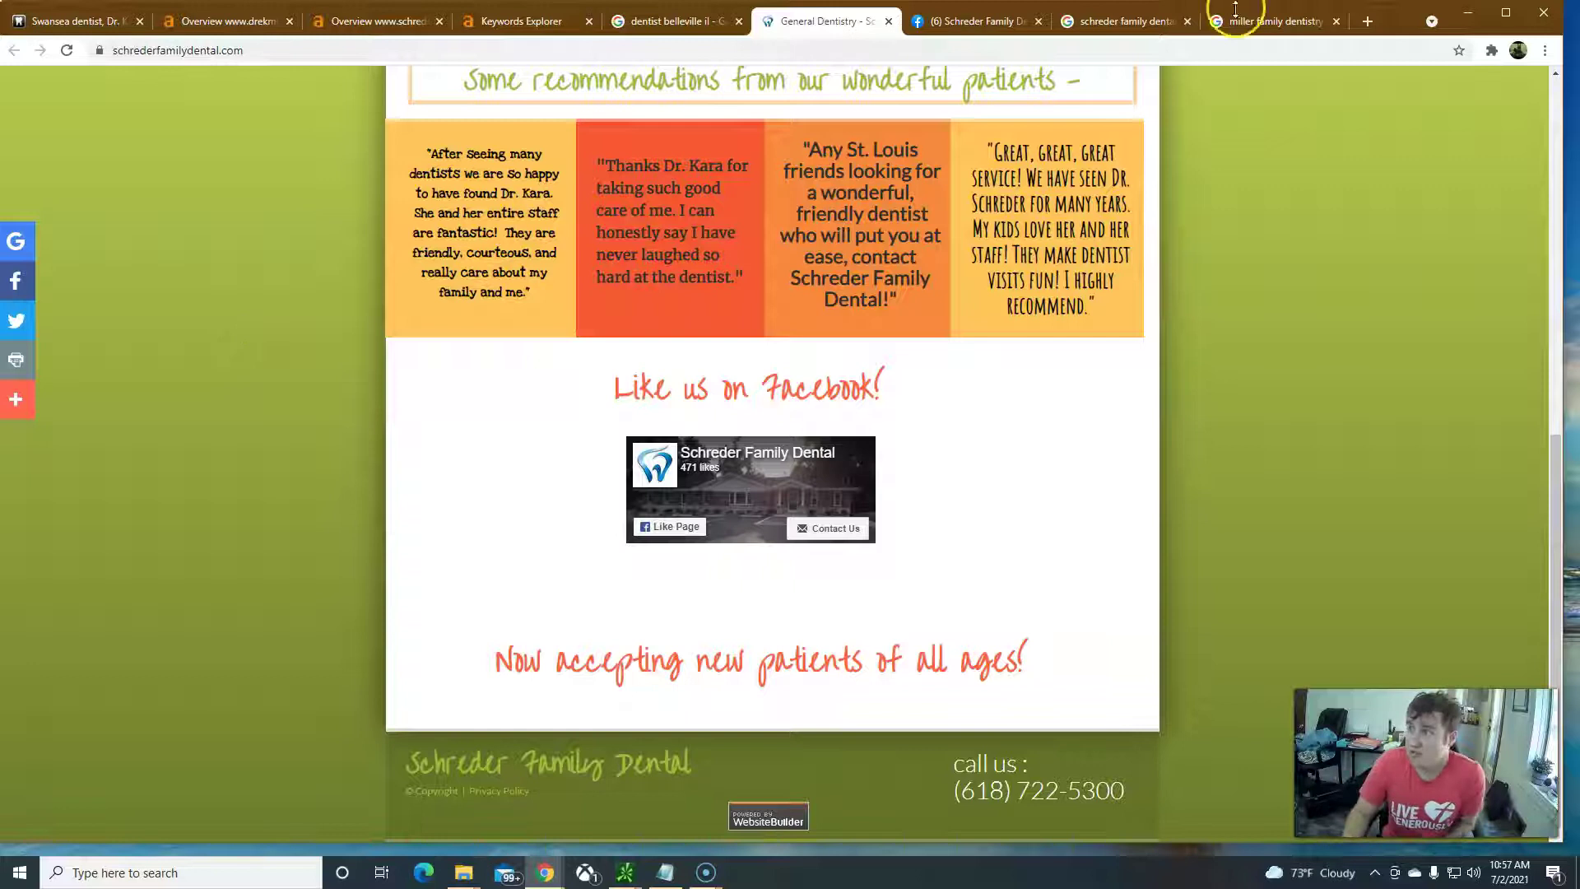
# Step: Open Miller Family Dentistry's website from its Google business profile and examine the homepage's written content down to the contact details
pyautogui.click(1134, 20)
pyautogui.click(1256, 23)
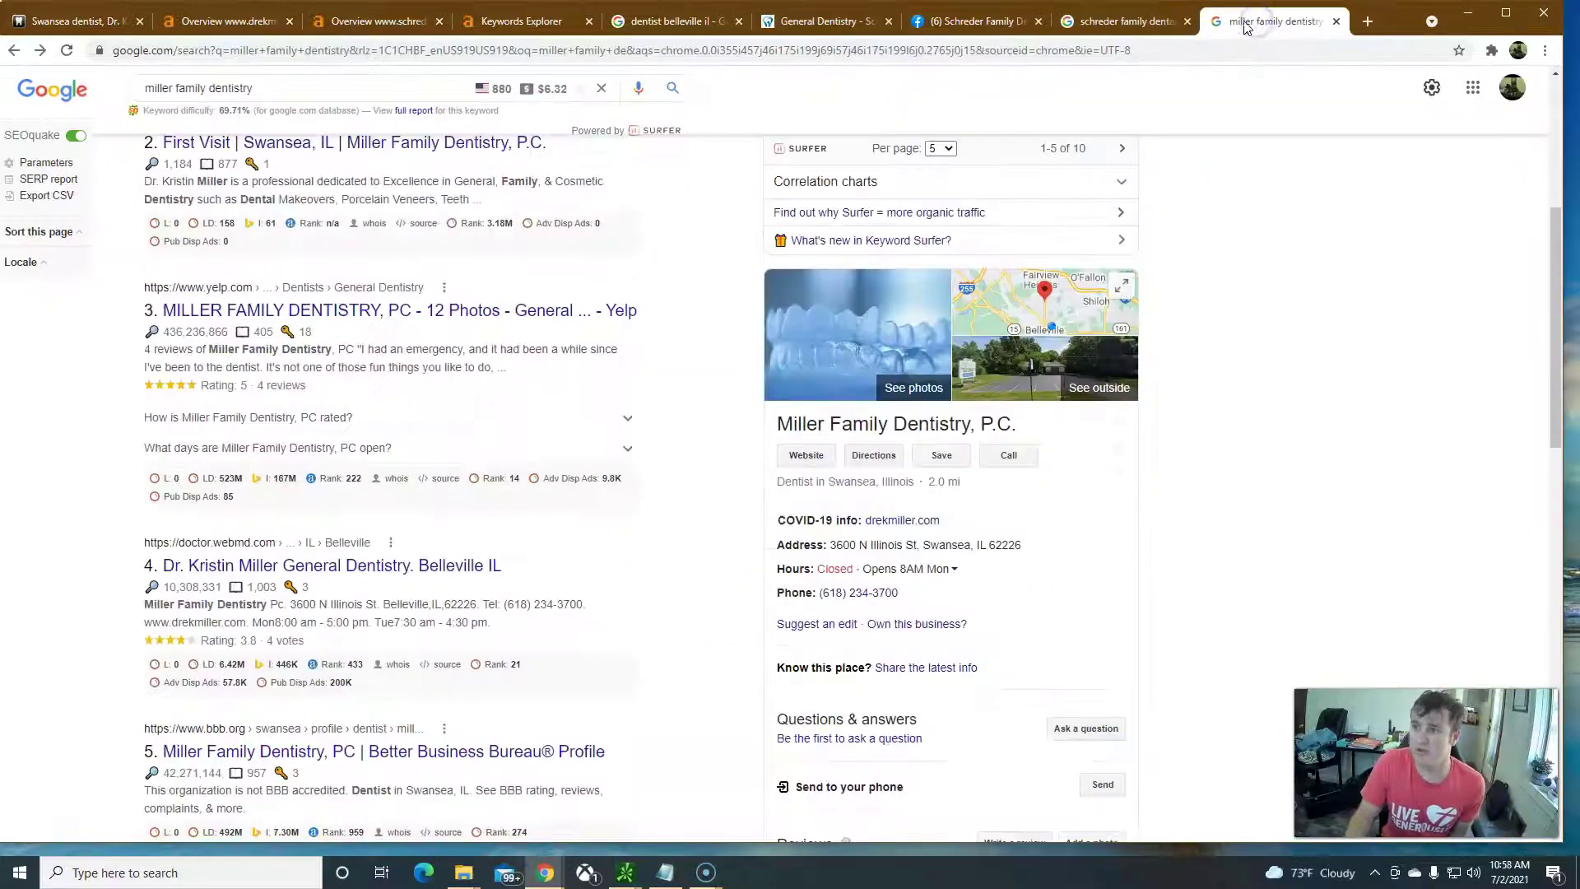
pyautogui.click(803, 456)
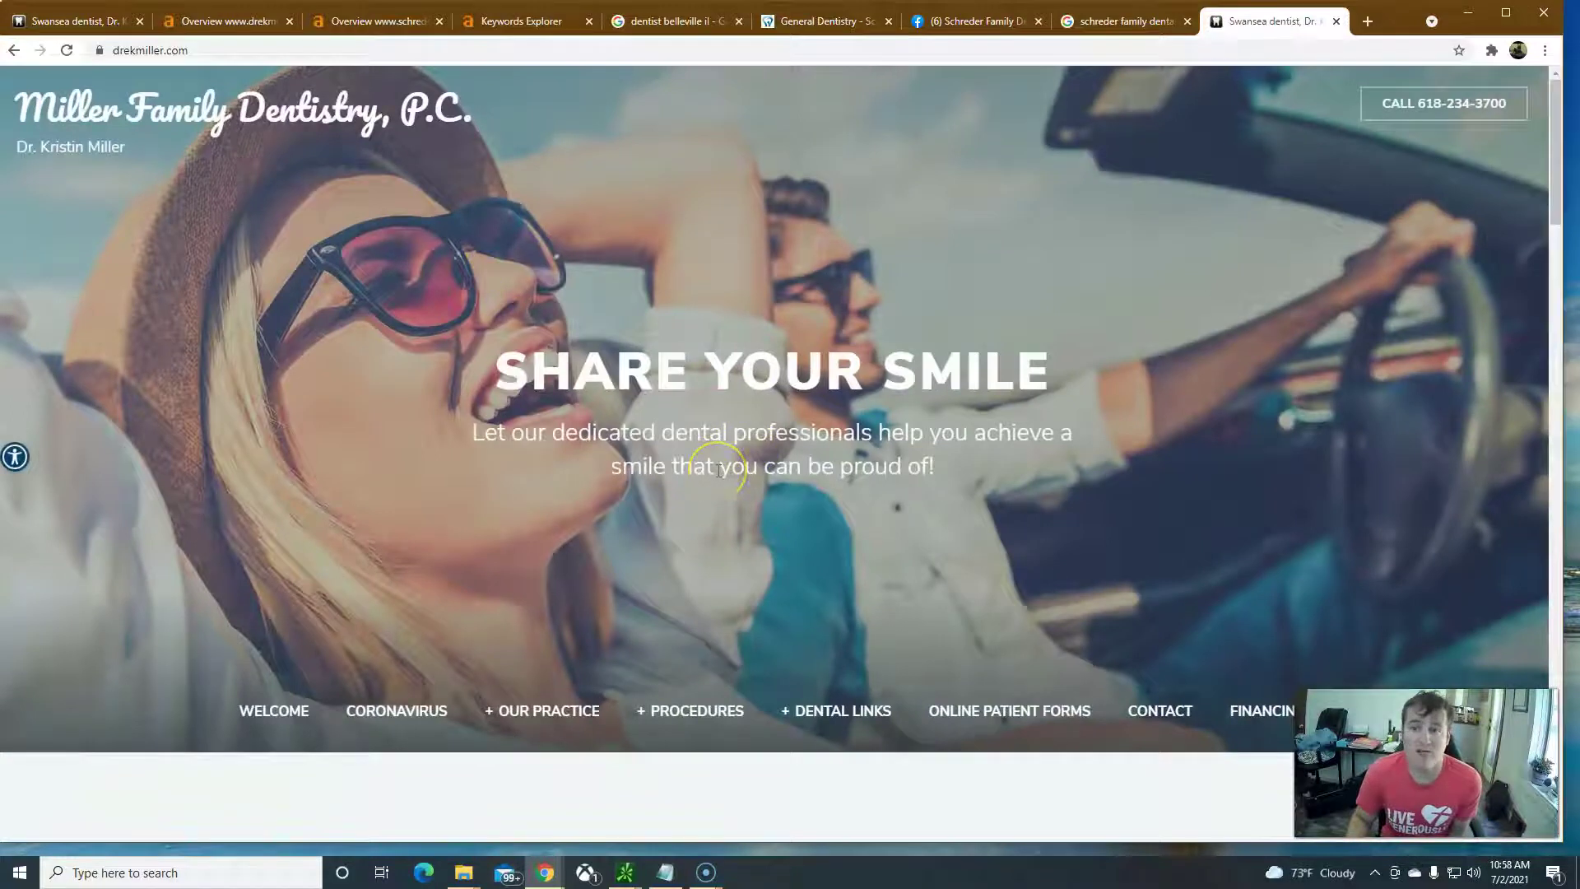
pyautogui.scroll(-7, 718, 471)
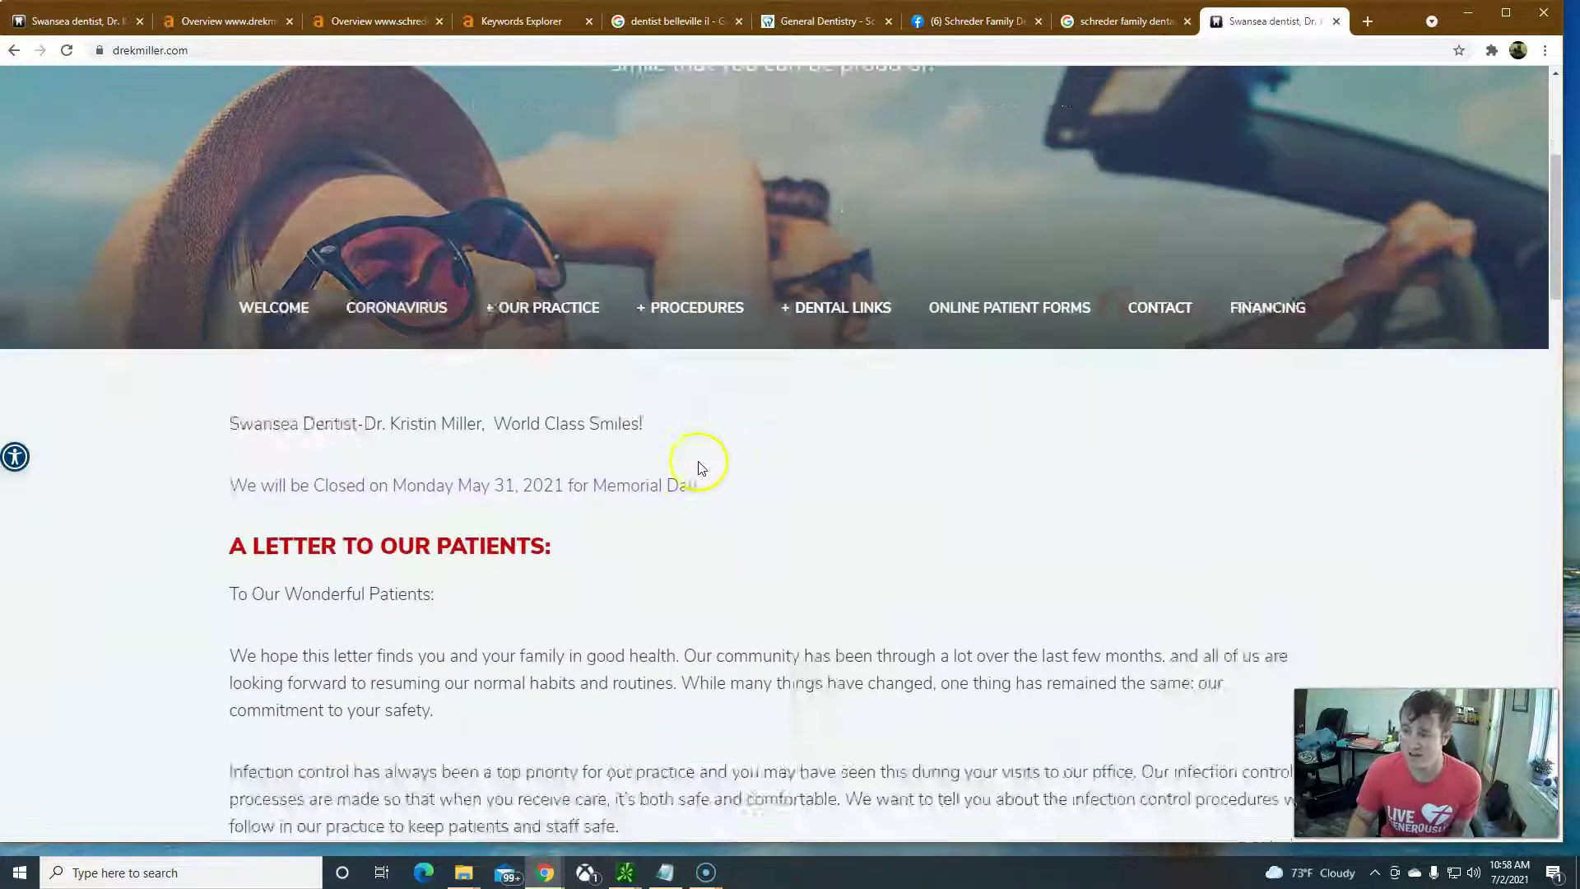
pyautogui.scroll(-6, 701, 473)
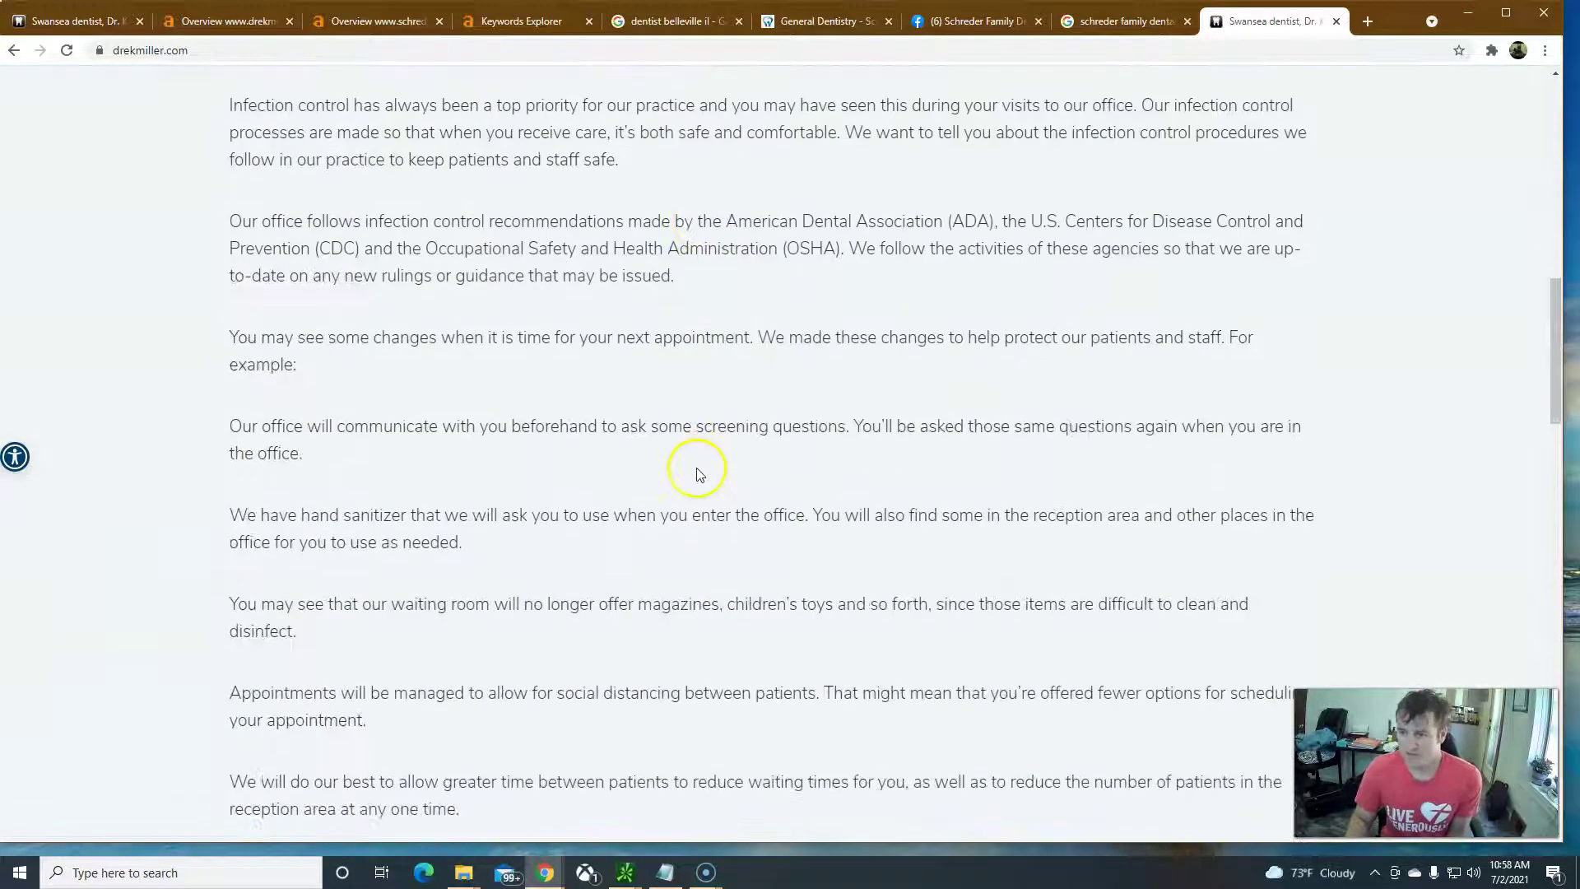
pyautogui.scroll(-8, 697, 473)
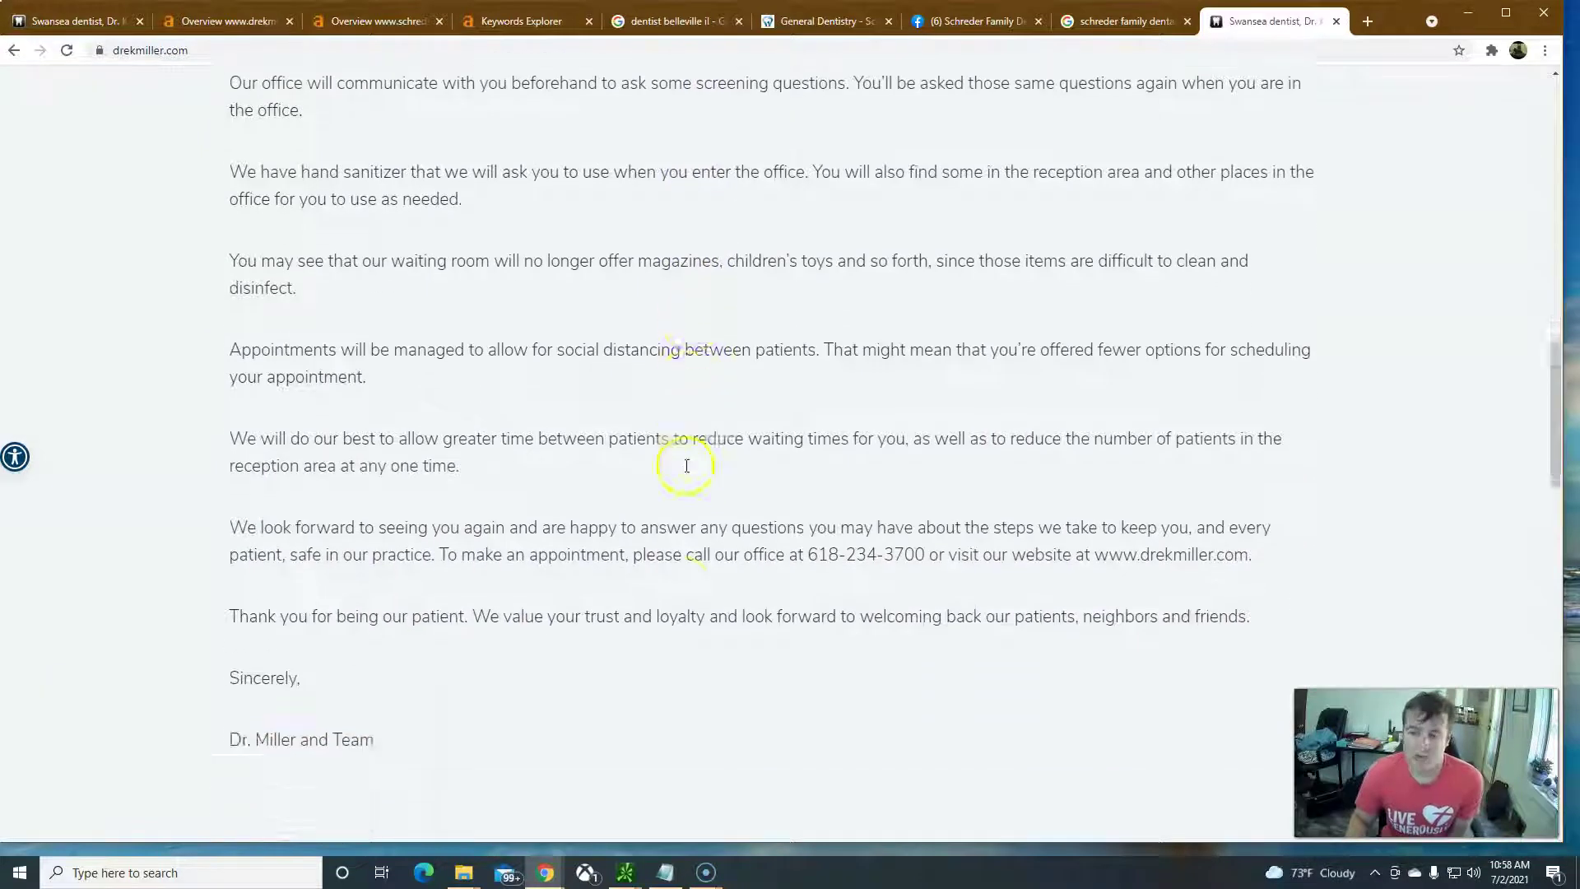
pyautogui.scroll(-5, 676, 467)
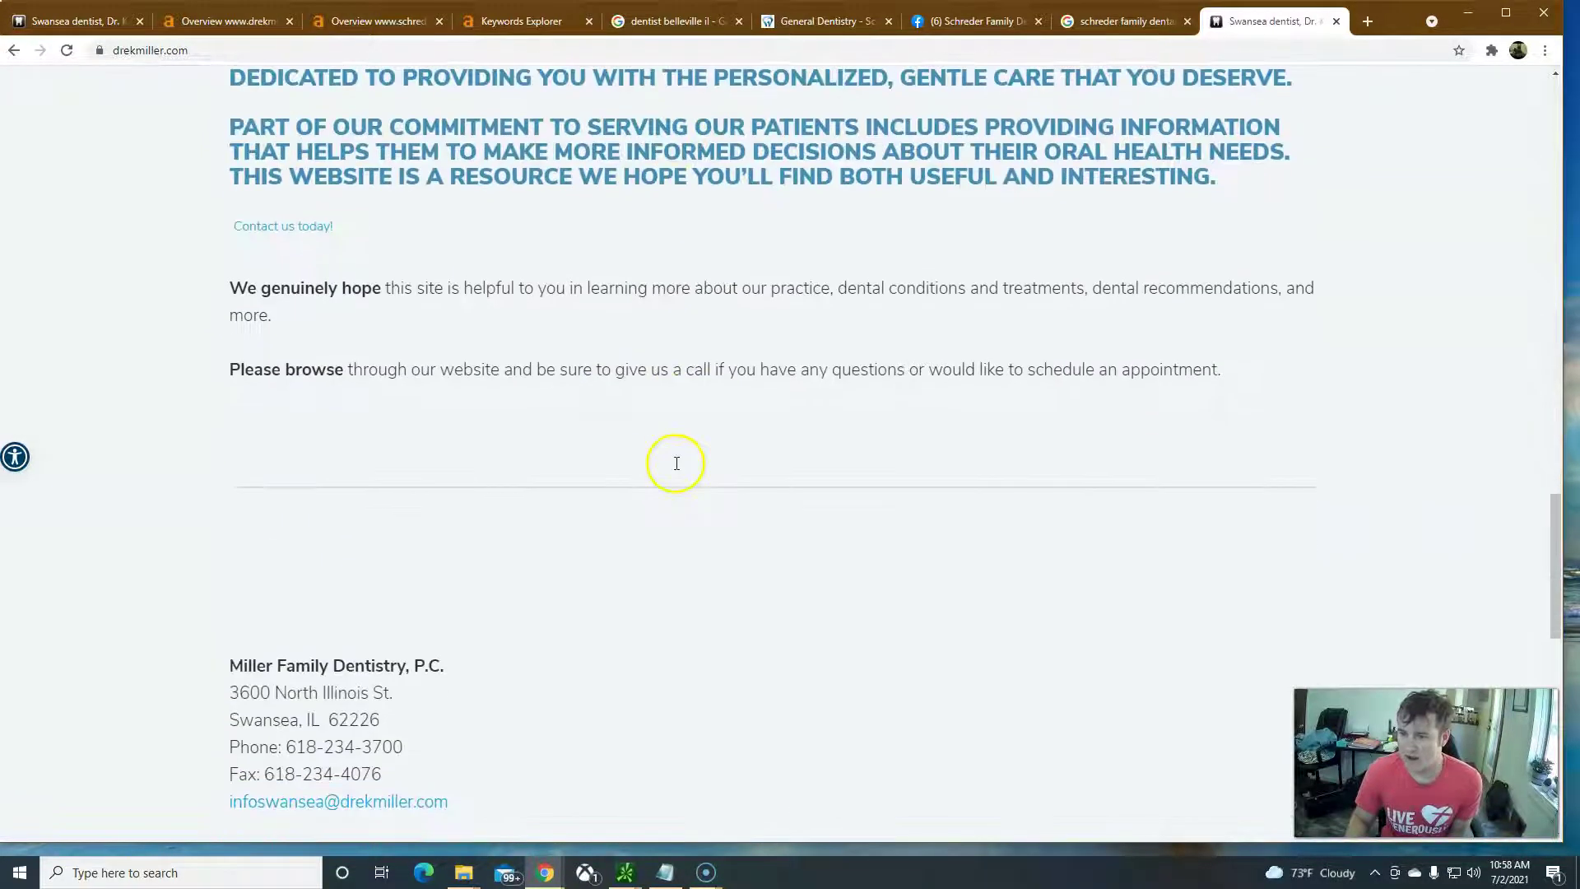
pyautogui.scroll(11, 673, 469)
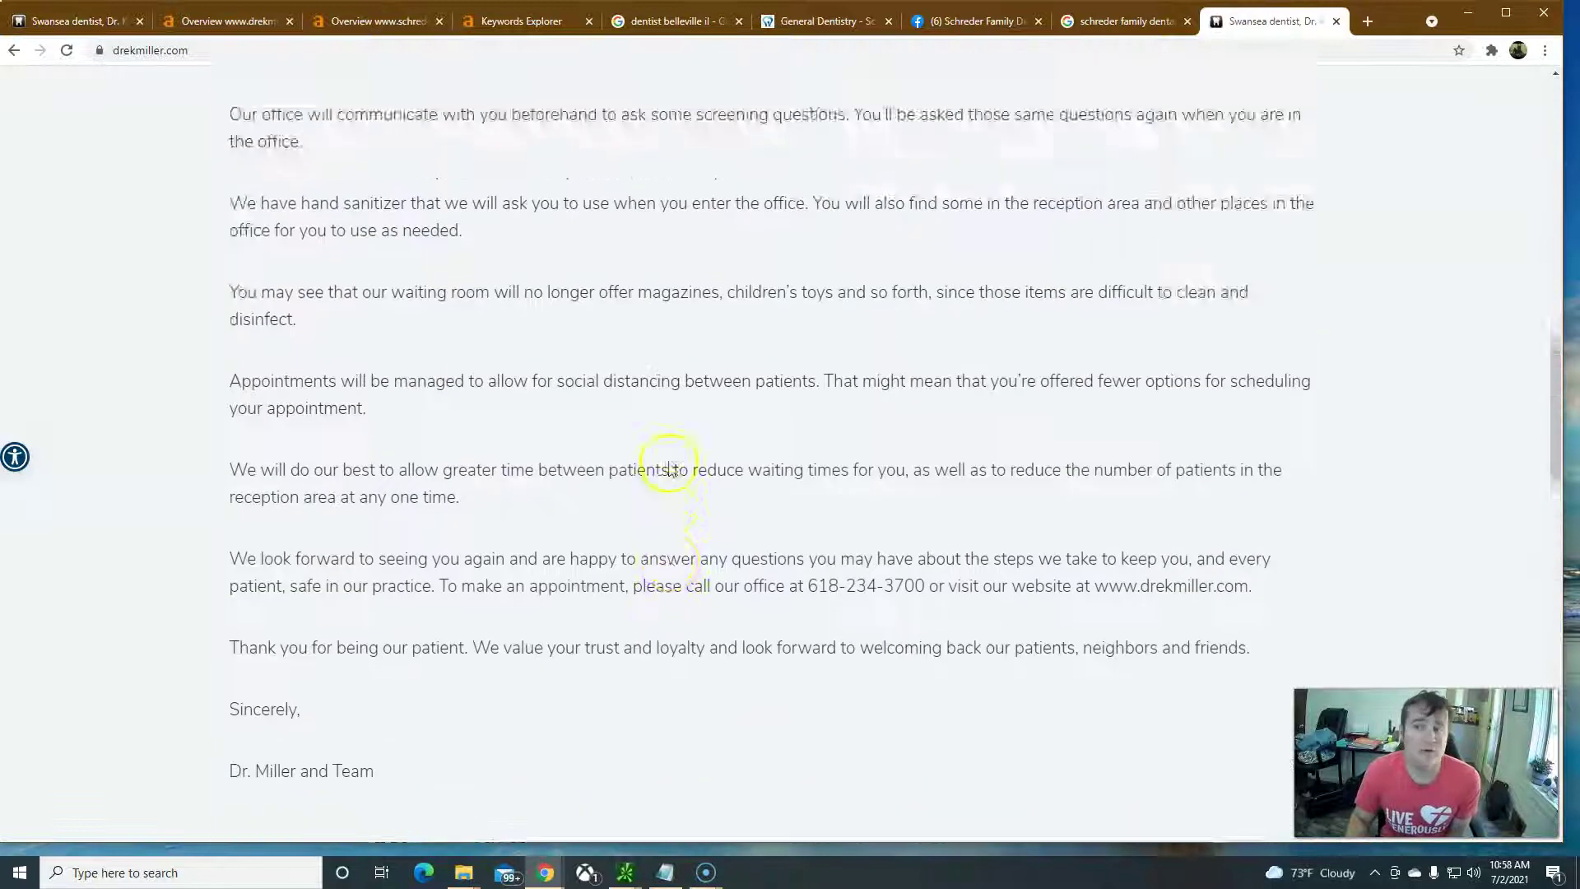
pyautogui.scroll(12, 666, 471)
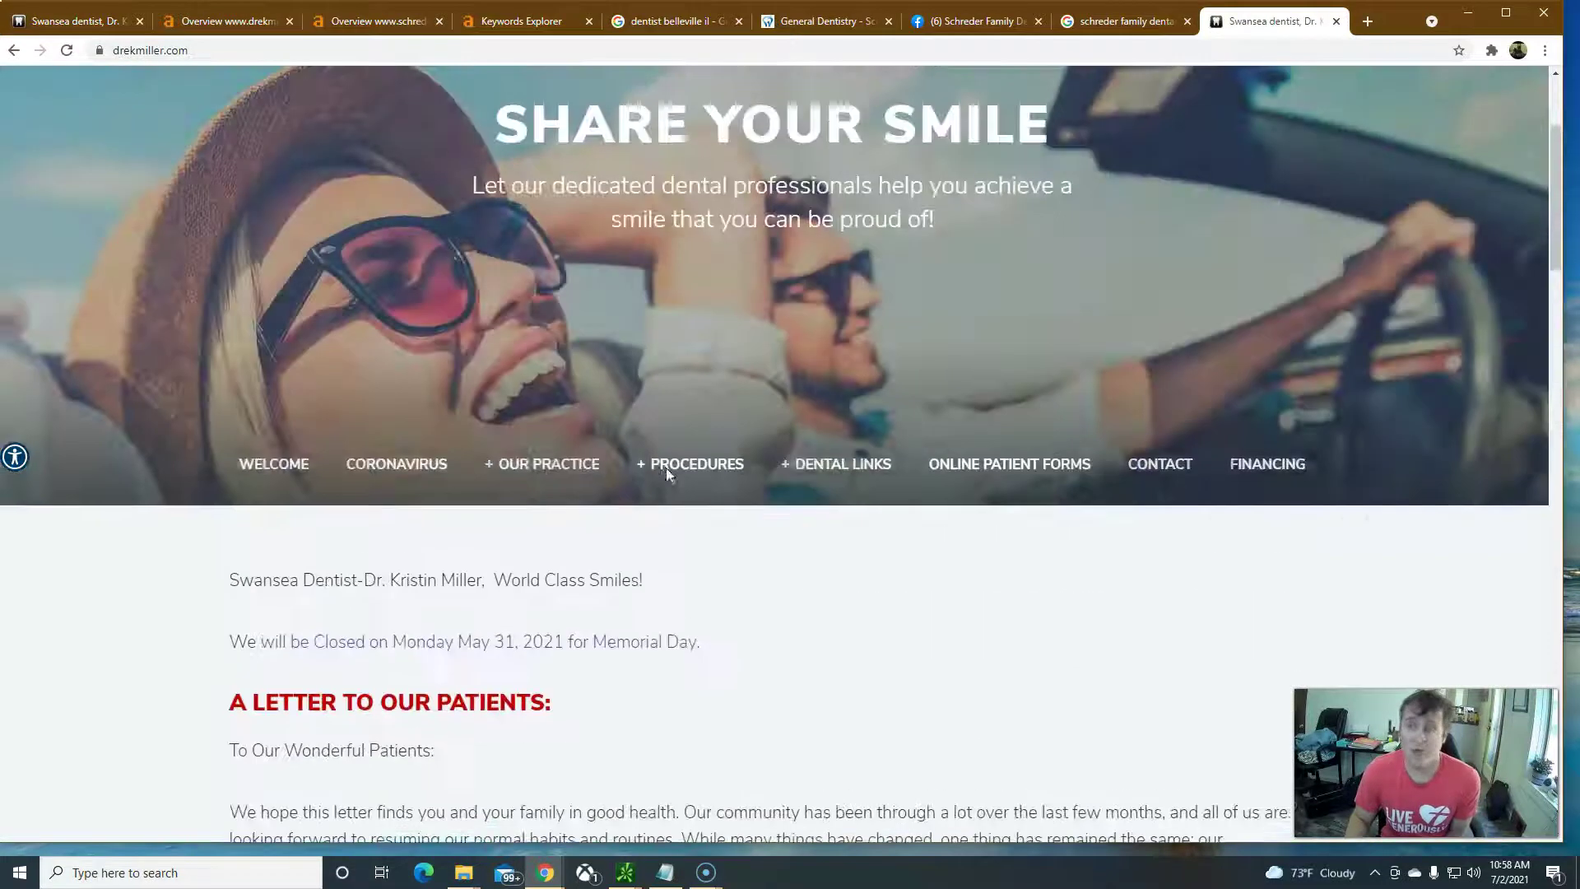